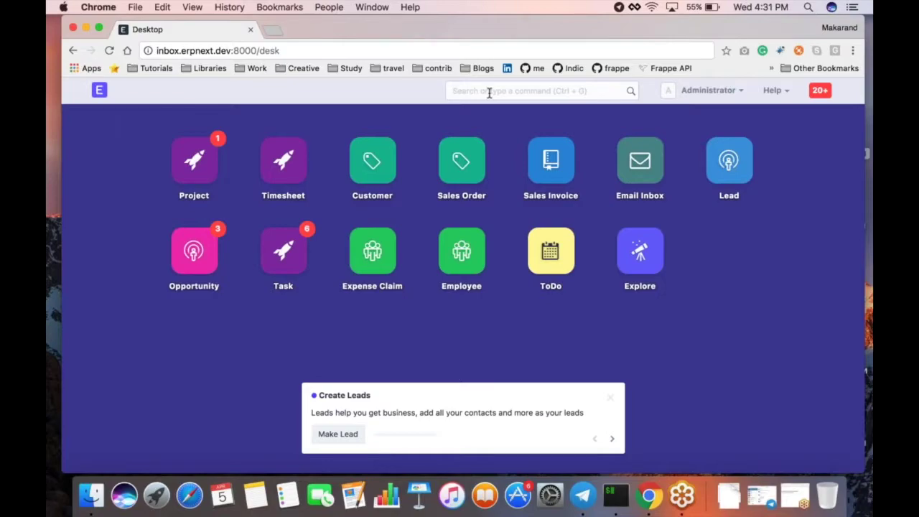
# Step: Open your own record from the User List and expand its Email Inbox section to show the linked email account
pyautogui.click(489, 93)
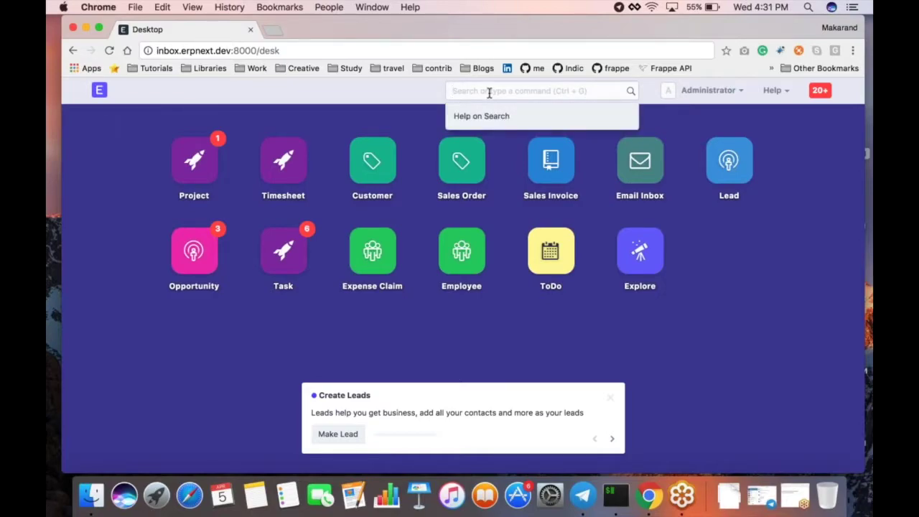
pyautogui.write('u')
pyautogui.press('BackSpace')
pyautogui.write('user')
pyautogui.press('Down')
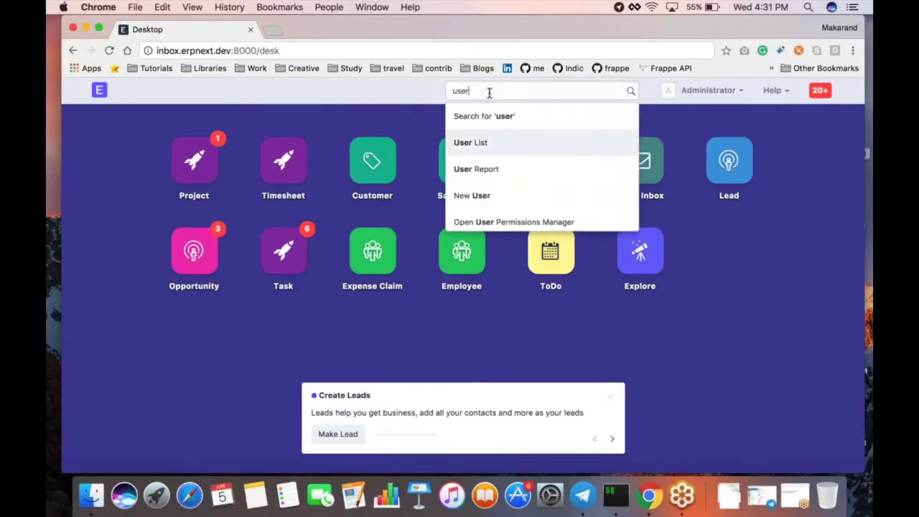
pyautogui.press('Return')
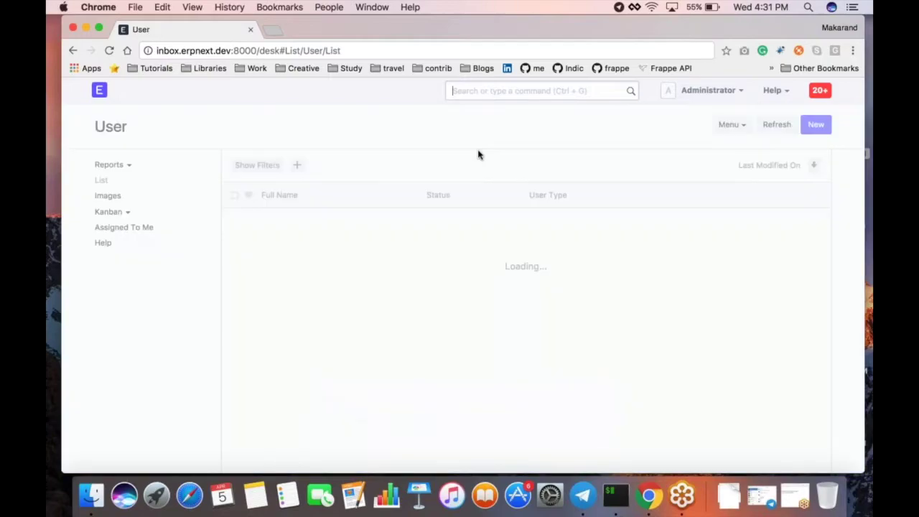
pyautogui.click(487, 220)
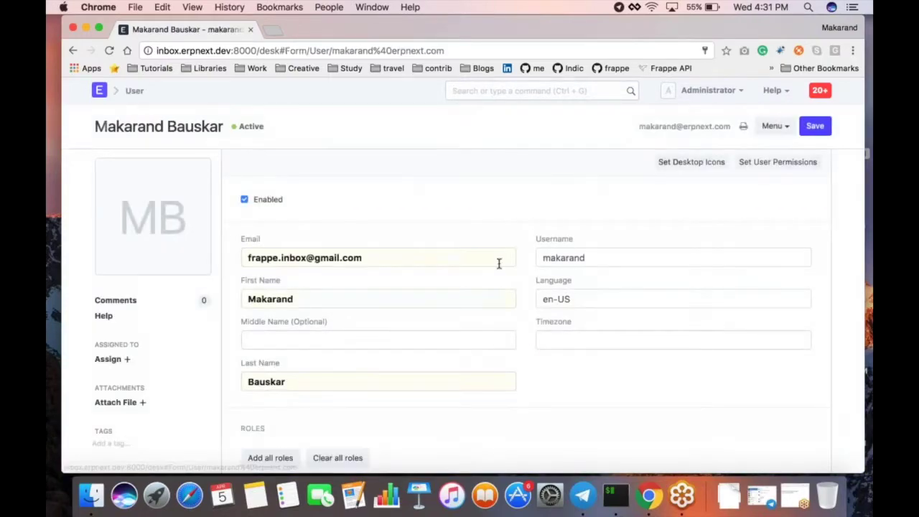
pyautogui.scroll(-15, 589, 290)
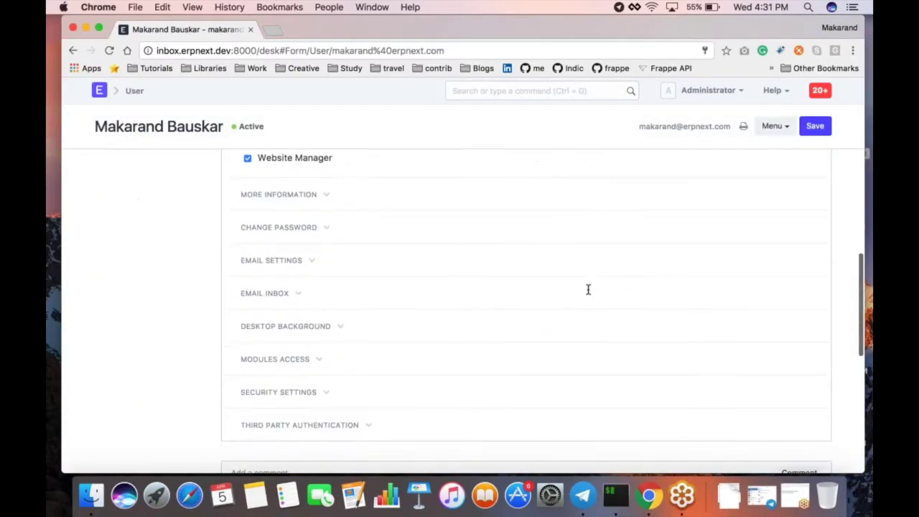
pyautogui.click(264, 259)
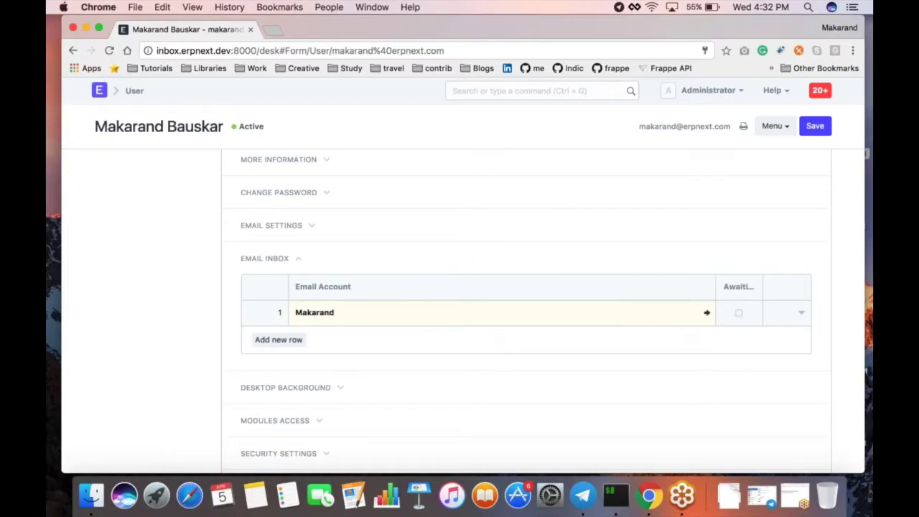
# Step: Open the linked email account and review its GMail service and imap.gmail.com incoming settings with SSL
pyautogui.click(706, 312)
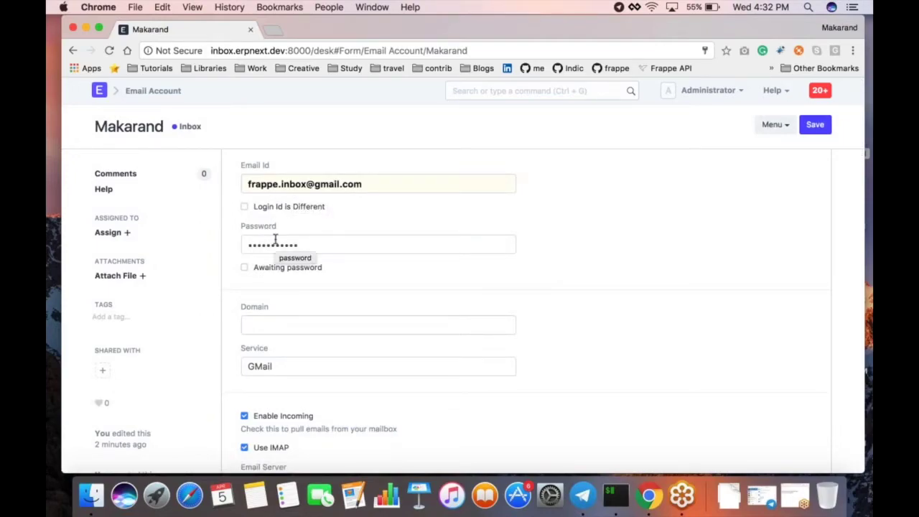
pyautogui.scroll(-5, 291, 282)
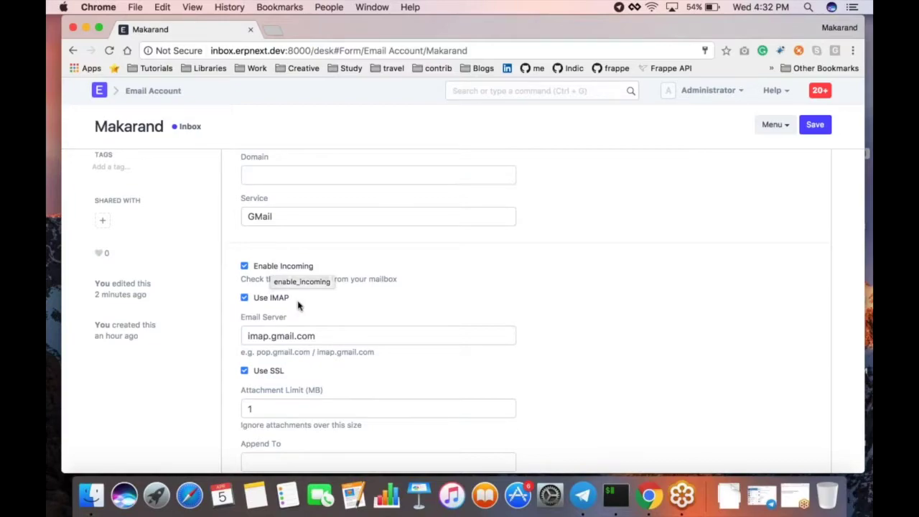
pyautogui.scroll(-2, 297, 304)
pyautogui.scroll(-2, 328, 289)
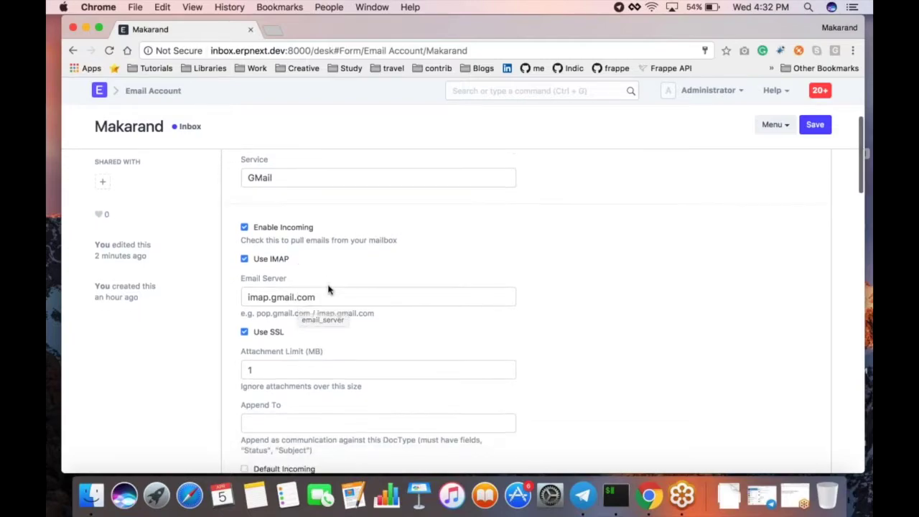
pyautogui.scroll(-2, 328, 289)
pyautogui.scroll(2, 328, 289)
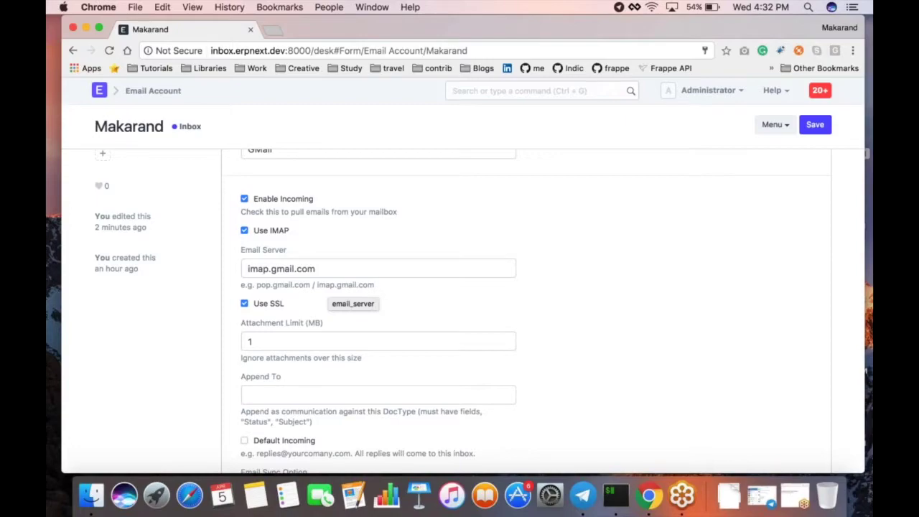
pyautogui.scroll(2, 328, 289)
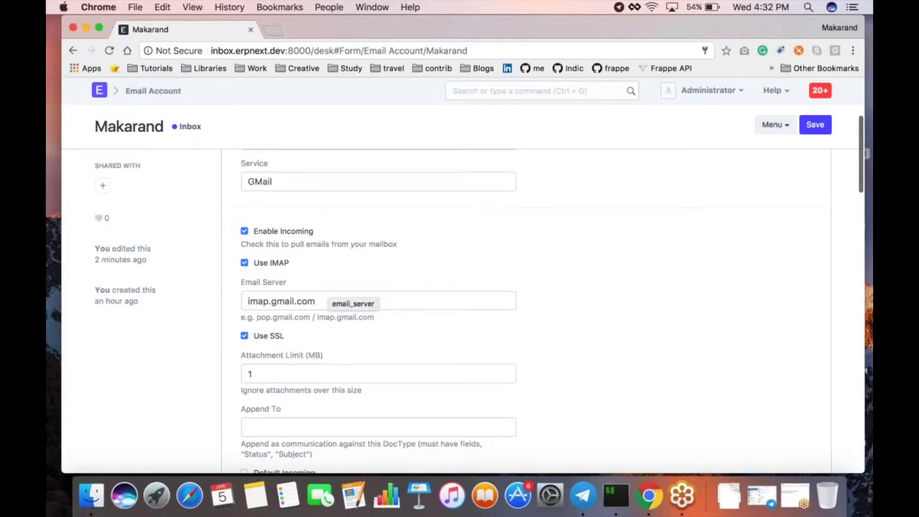
pyautogui.scroll(4, 328, 290)
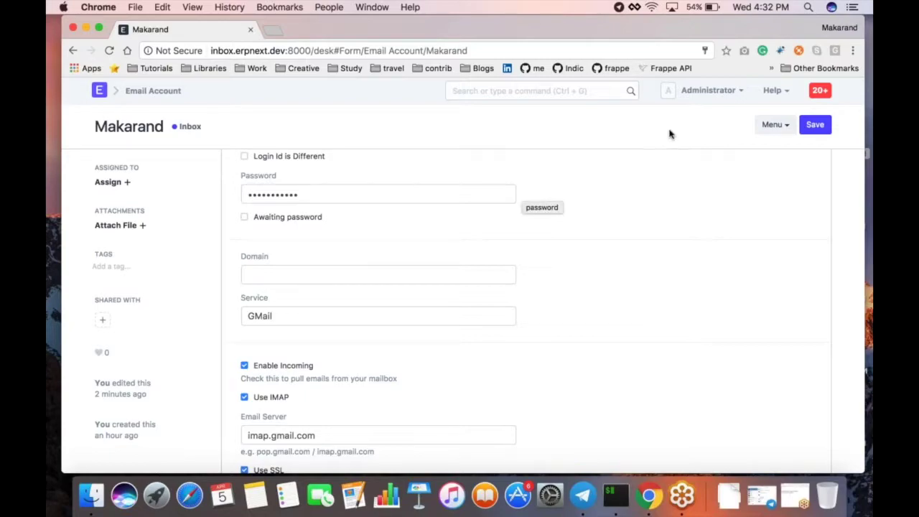
# Step: Log out of Administrator and sign back in as the mail user with the saved credentials
pyautogui.click(703, 90)
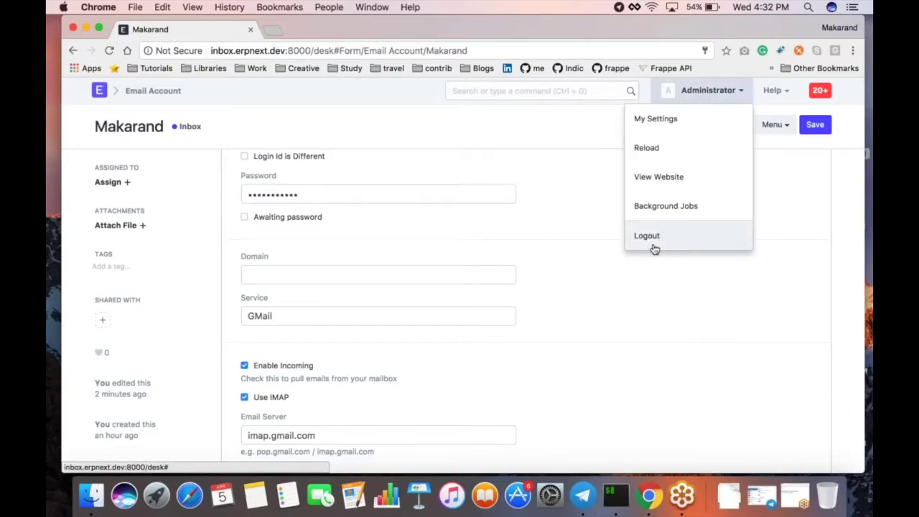
pyautogui.click(652, 244)
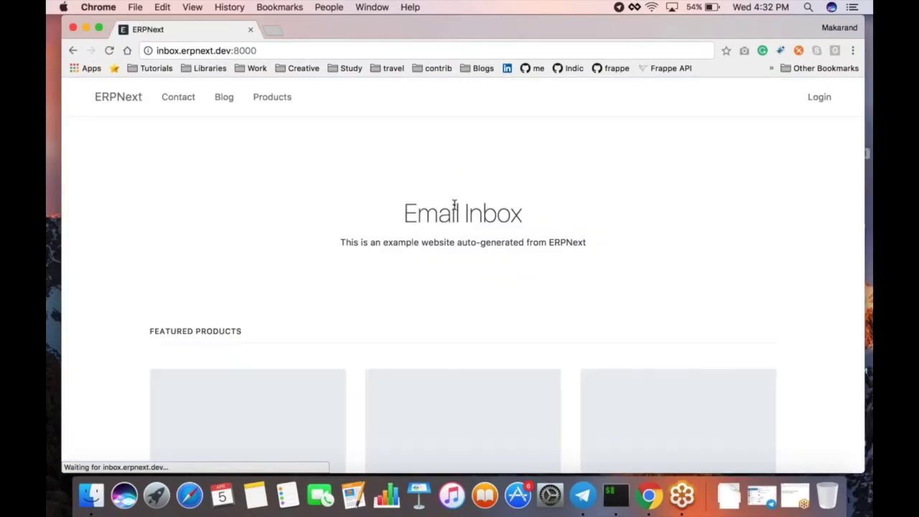
pyautogui.click(819, 100)
pyautogui.doubleClick(445, 210)
pyautogui.write('m')
pyautogui.press('Down')
pyautogui.press('Return')
pyautogui.press('Tab')
pyautogui.press('Return')
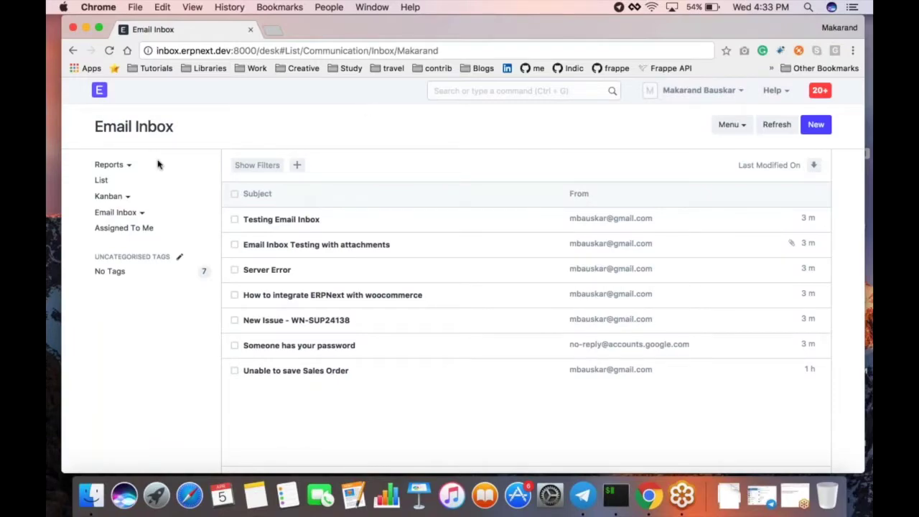
# Step: Check the mail folder list, then open the 'Testing Email Inbox' message
pyautogui.click(115, 212)
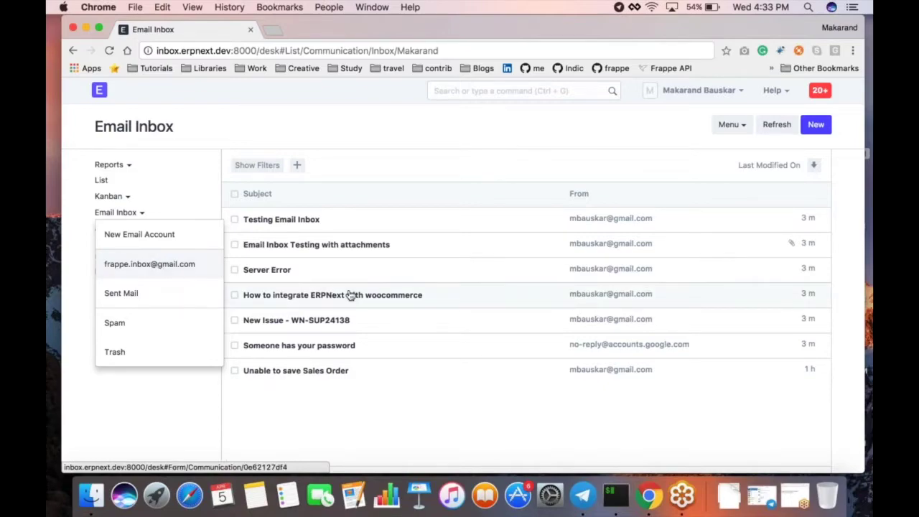
pyautogui.click(406, 169)
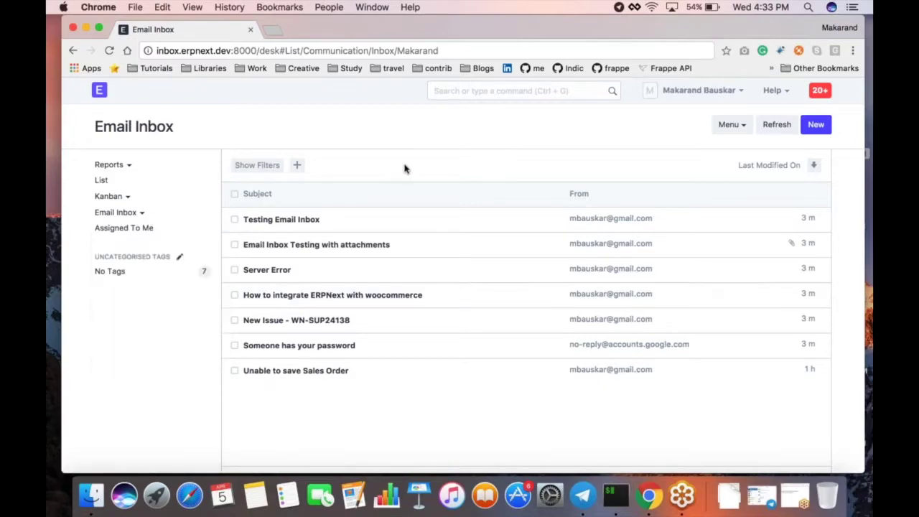
pyautogui.click(295, 219)
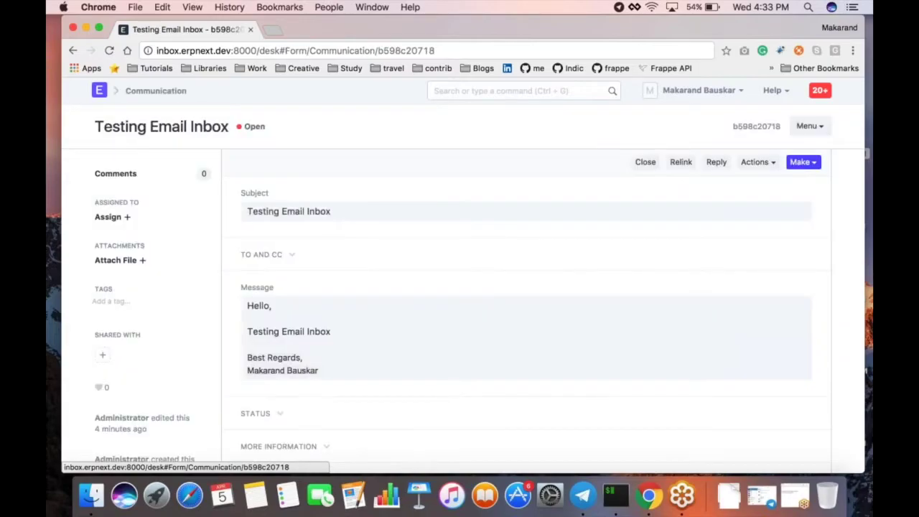
pyautogui.scroll(-1, 331, 252)
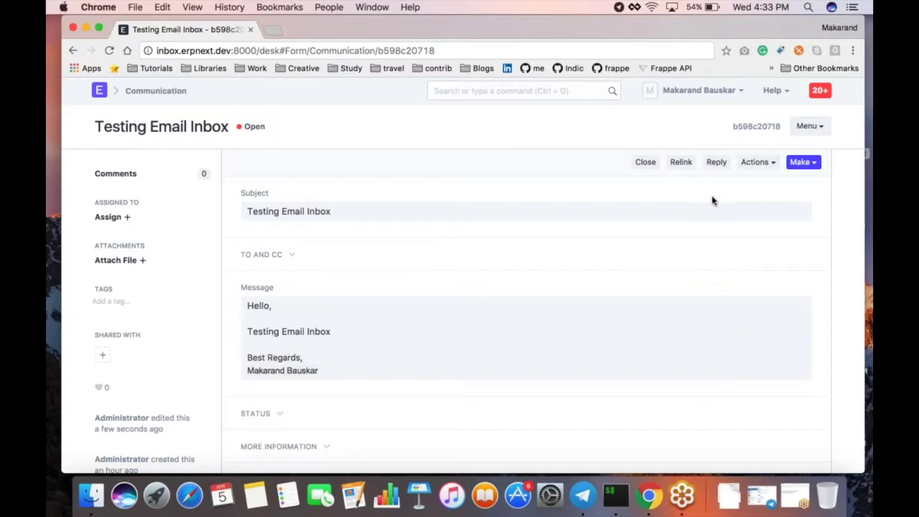
pyautogui.scroll(-2, 656, 228)
pyautogui.scroll(2, 652, 238)
# Step: Send a reply saying 'Hello' to the Testing Email Inbox message
pyautogui.click(716, 163)
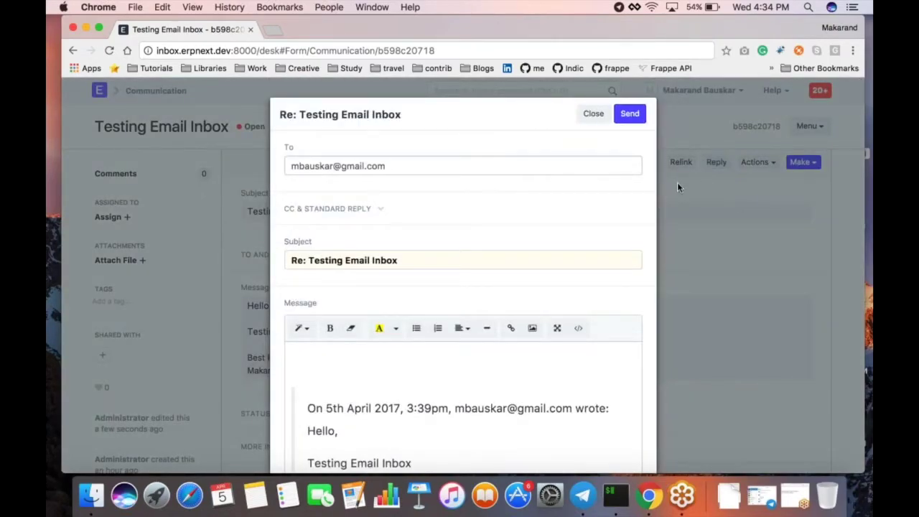
pyautogui.click(360, 362)
pyautogui.press('BackSpace')
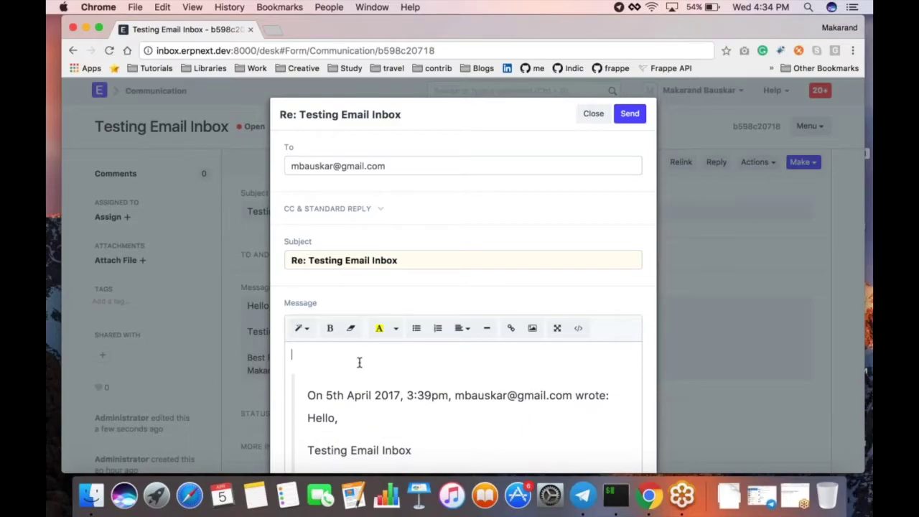
pyautogui.write('h')
pyautogui.press('BackSpace')
pyautogui.write('Hello')
pyautogui.click(625, 107)
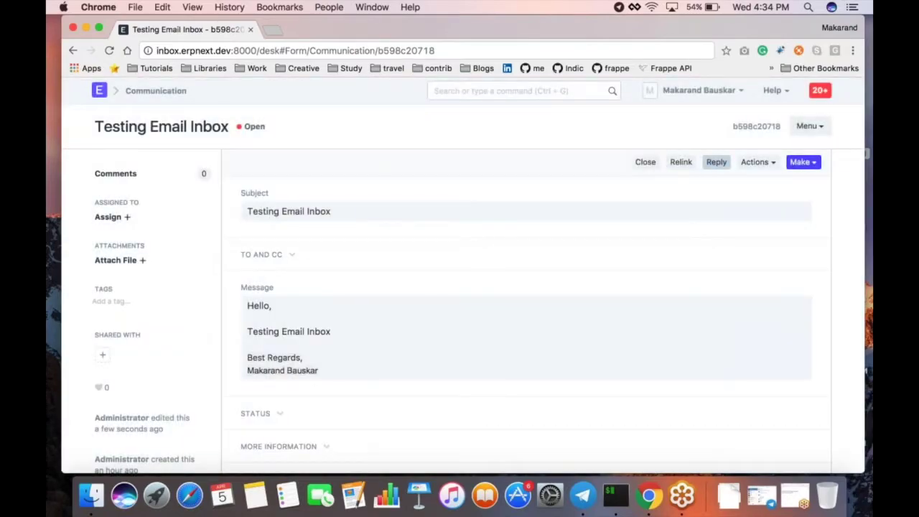
pyautogui.click(716, 161)
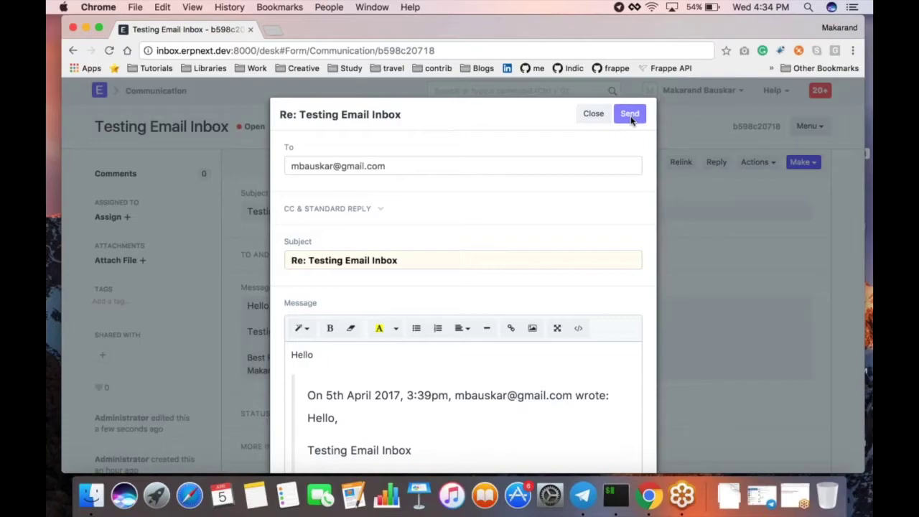
pyautogui.click(677, 190)
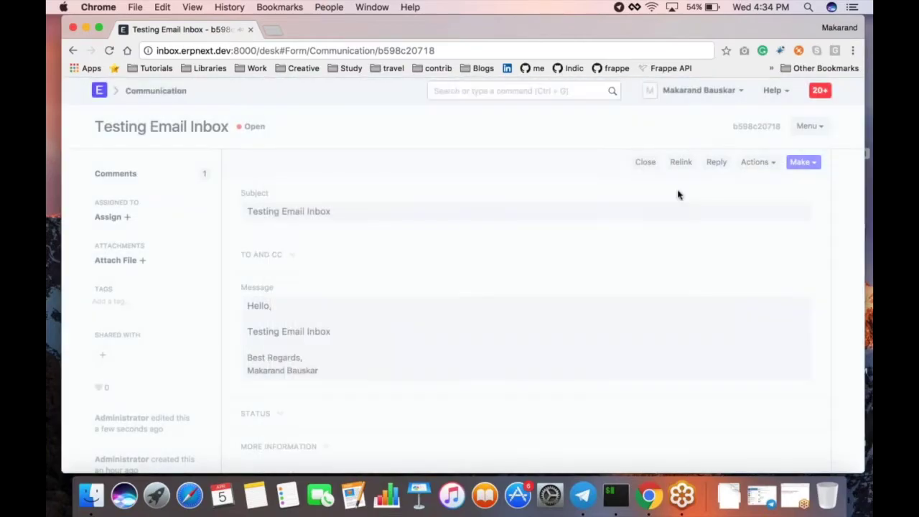
pyautogui.click(750, 163)
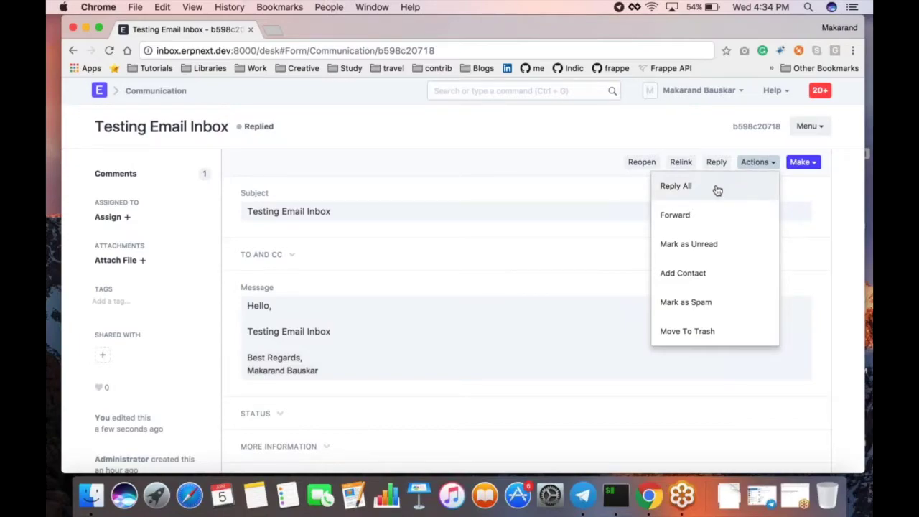
# Step: Forward the Testing Email Inbox message to the original sender's email address
pyautogui.click(302, 260)
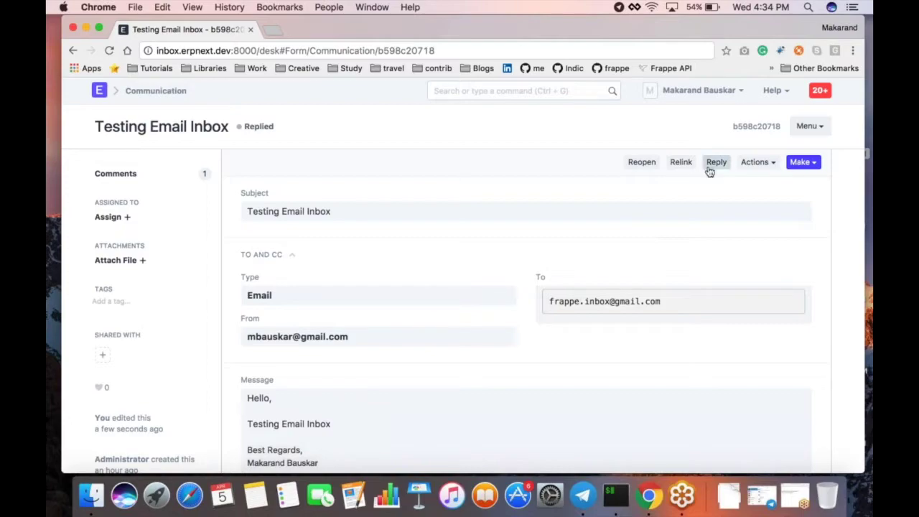
pyautogui.click(755, 162)
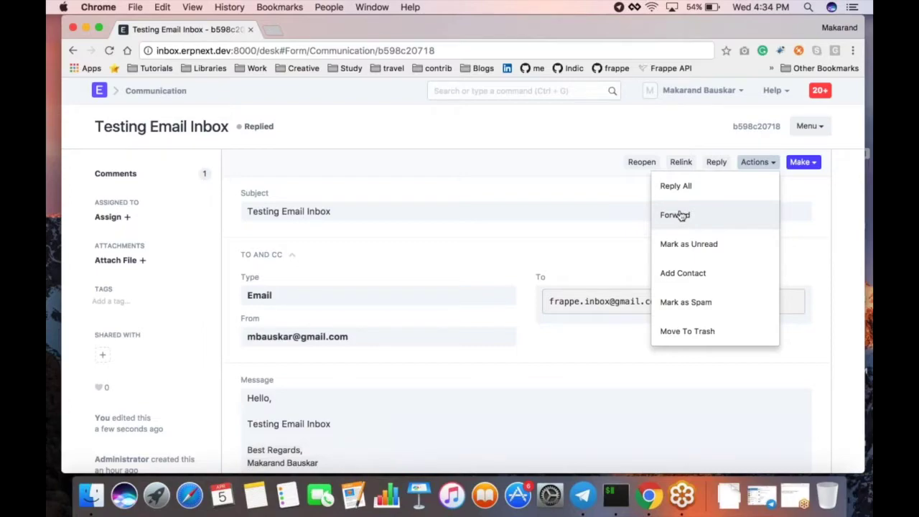
pyautogui.click(680, 215)
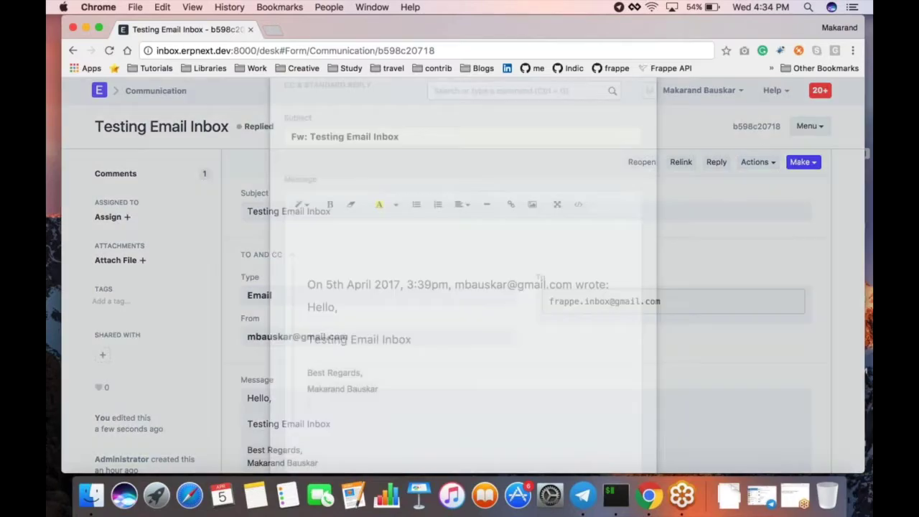
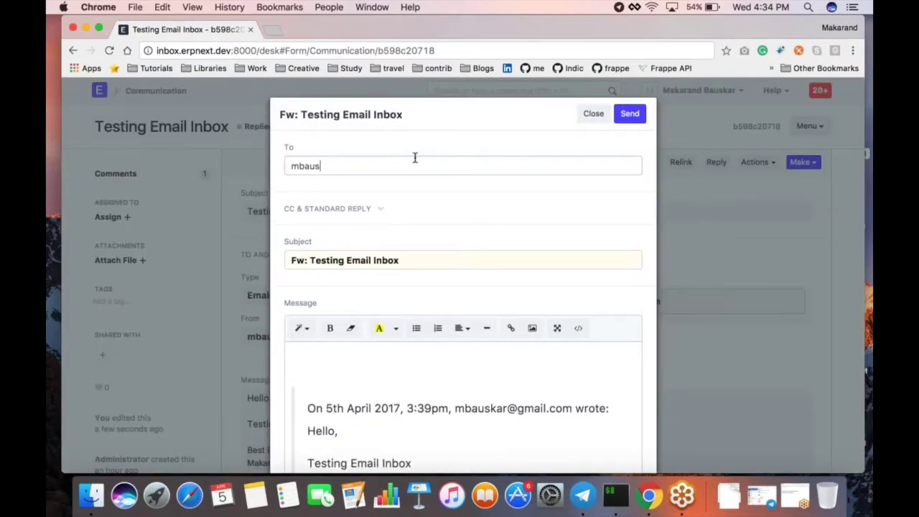
pyautogui.click(630, 113)
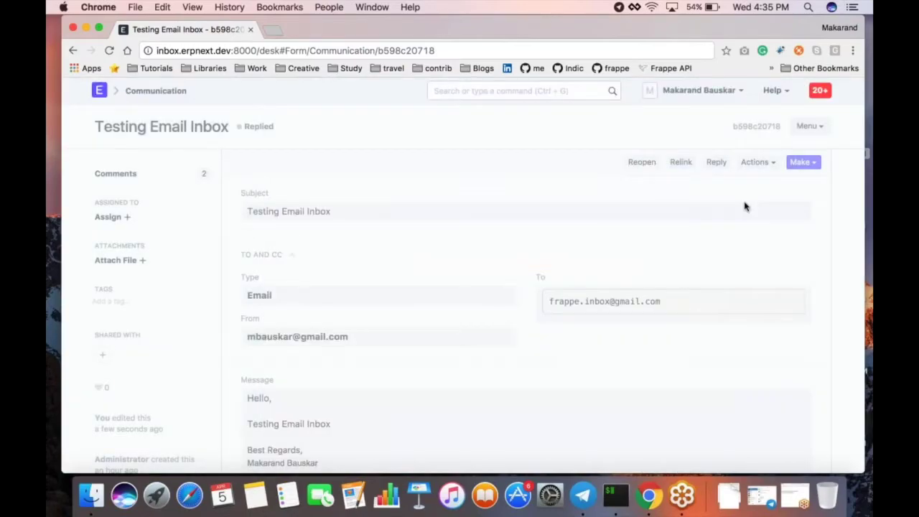
# Step: Save the email's sender as a new contact, then return to the Testing Email Inbox email
pyautogui.click(755, 161)
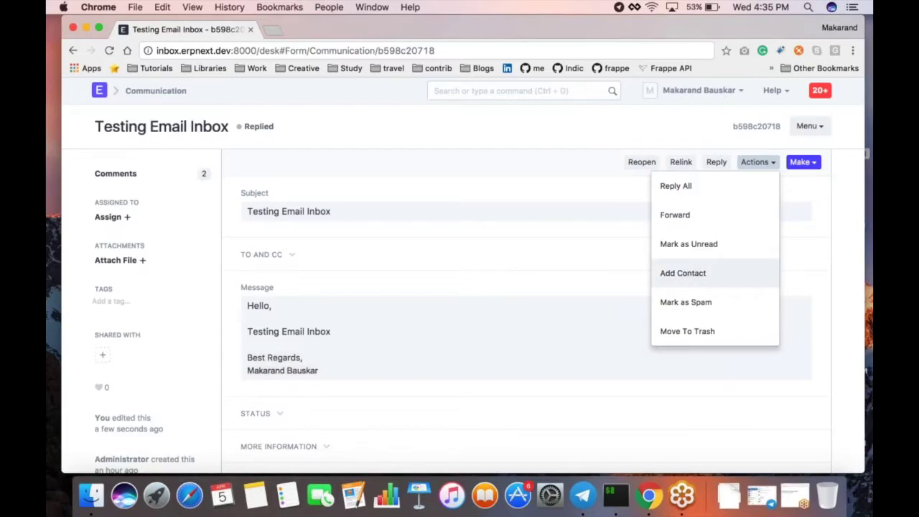
pyautogui.click(689, 274)
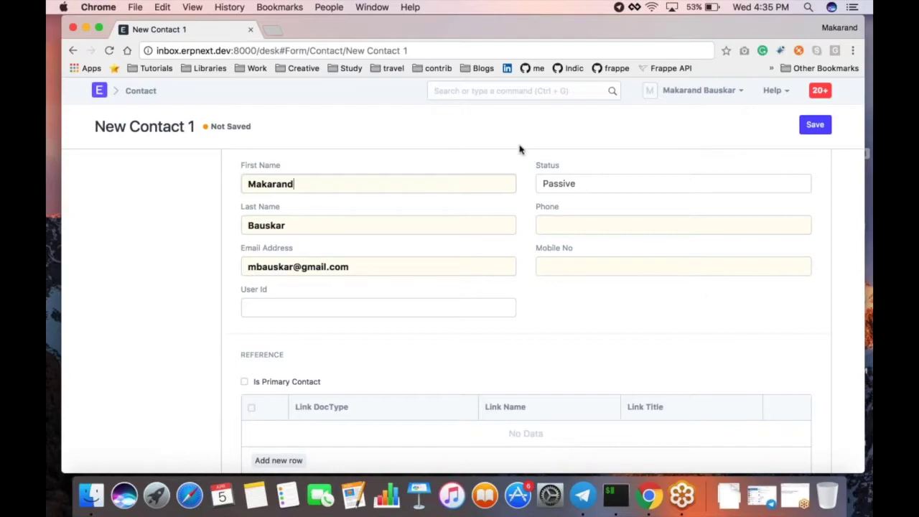
pyautogui.click(814, 125)
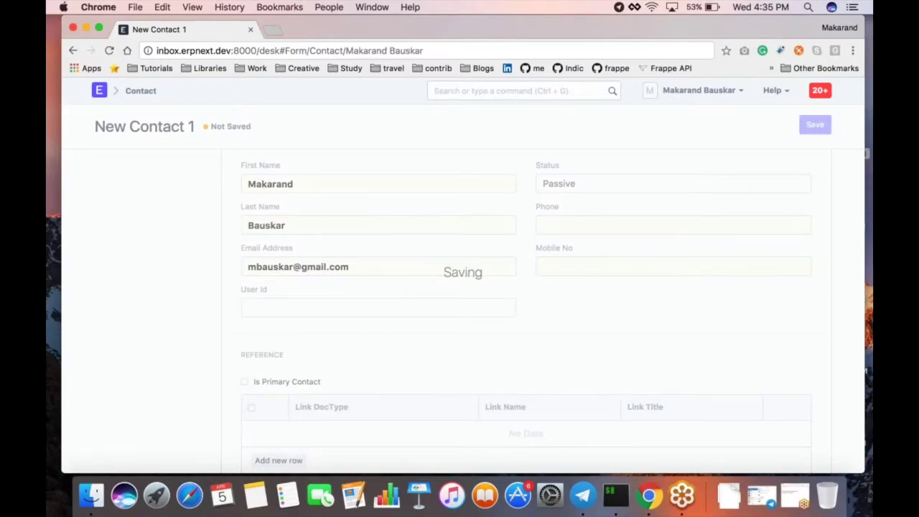
pyautogui.click(73, 52)
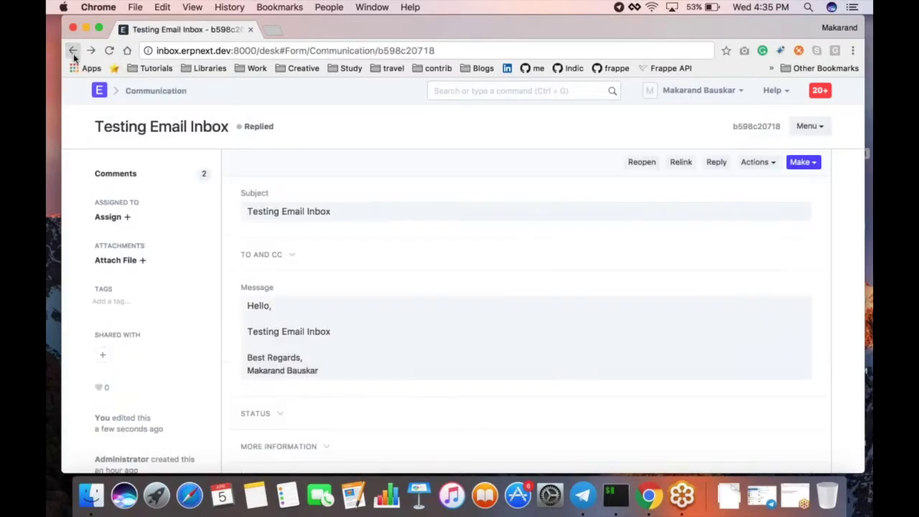
# Step: Check the sender's address, then mark the Testing Email Inbox email as spam
pyautogui.click(757, 162)
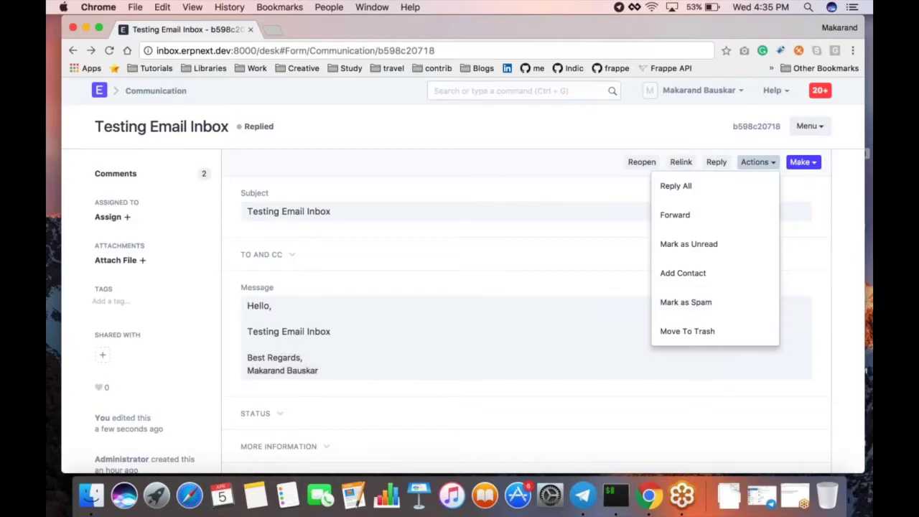
pyautogui.click(316, 263)
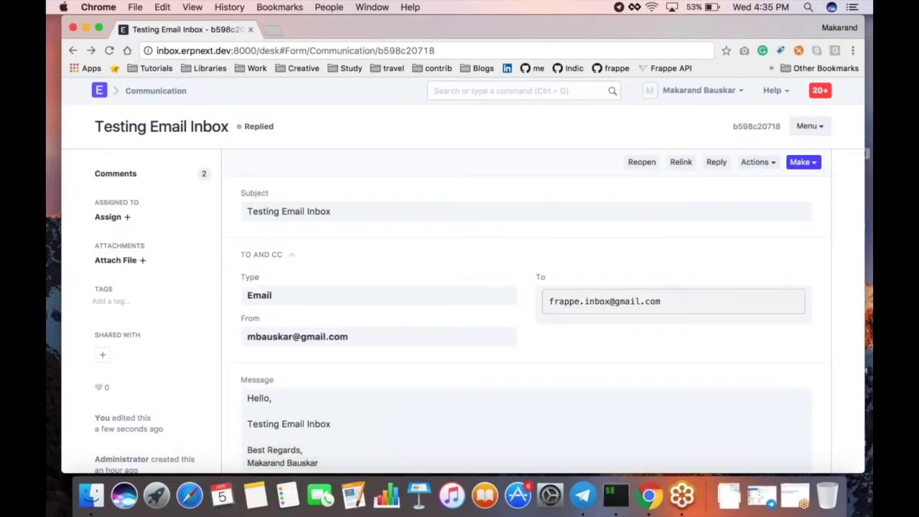
pyautogui.moveTo(247, 336); pyautogui.dragTo(351, 337)
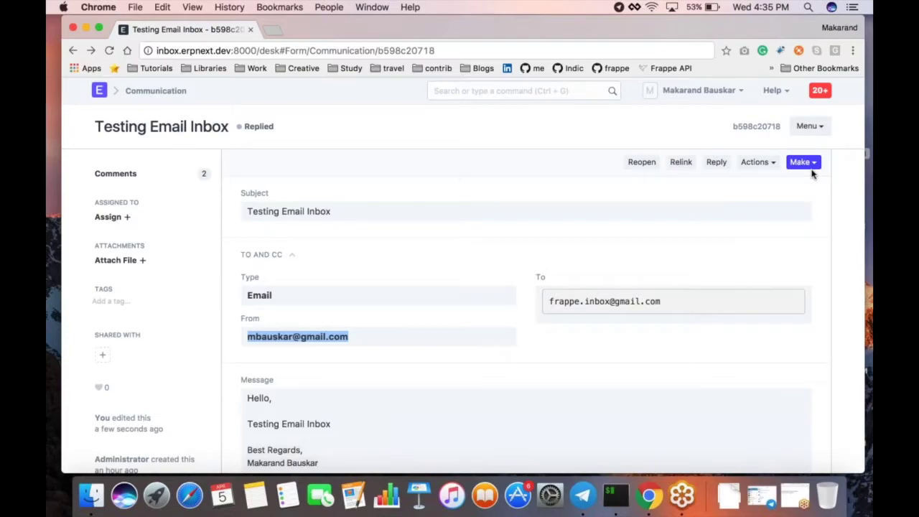
pyautogui.click(753, 161)
pyautogui.click(689, 303)
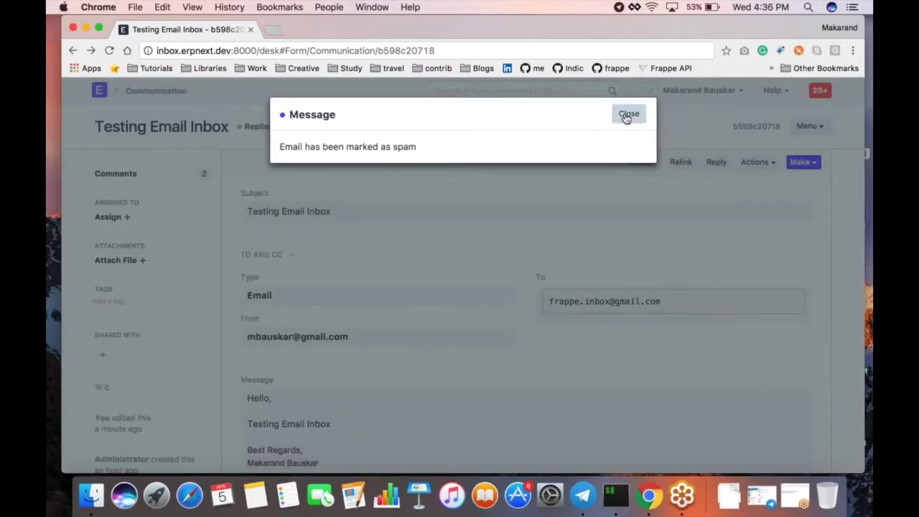
pyautogui.click(626, 115)
# Step: View the Spam folder in the Email Inbox, then switch back to the account's inbox
pyautogui.click(156, 94)
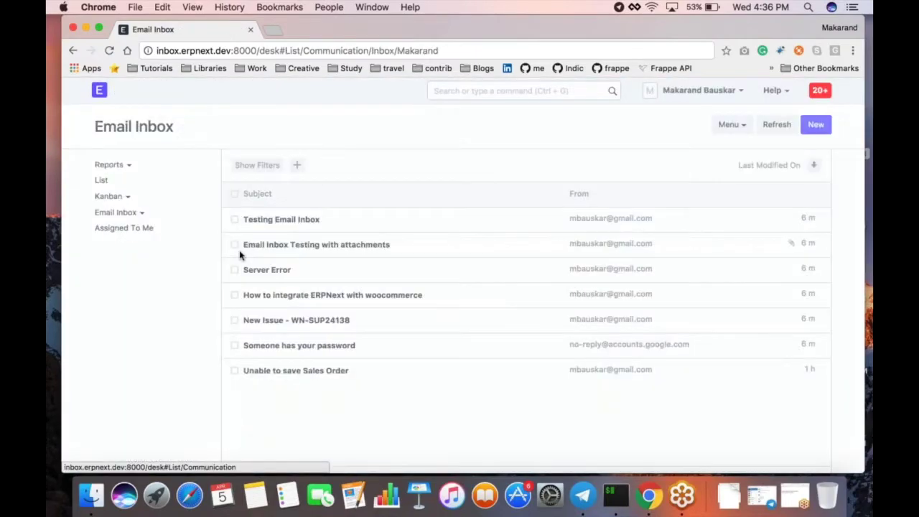
pyautogui.click(127, 213)
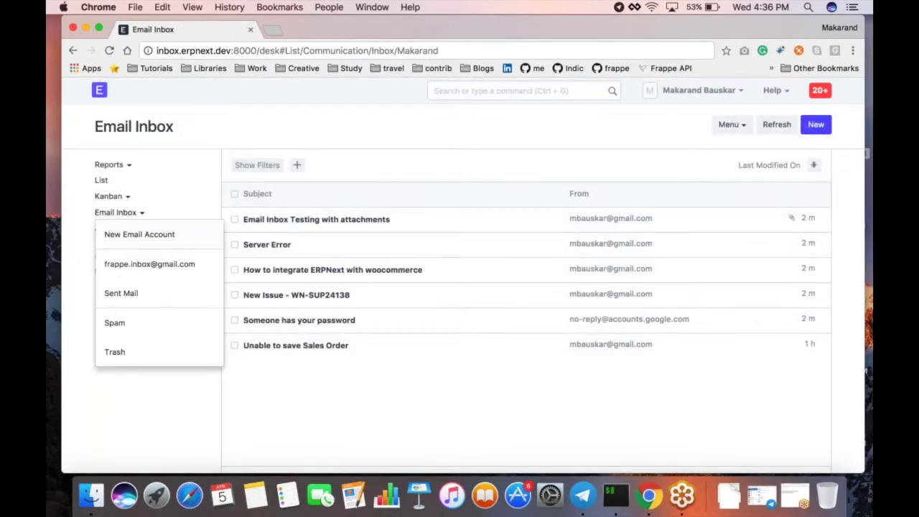
pyautogui.click(131, 330)
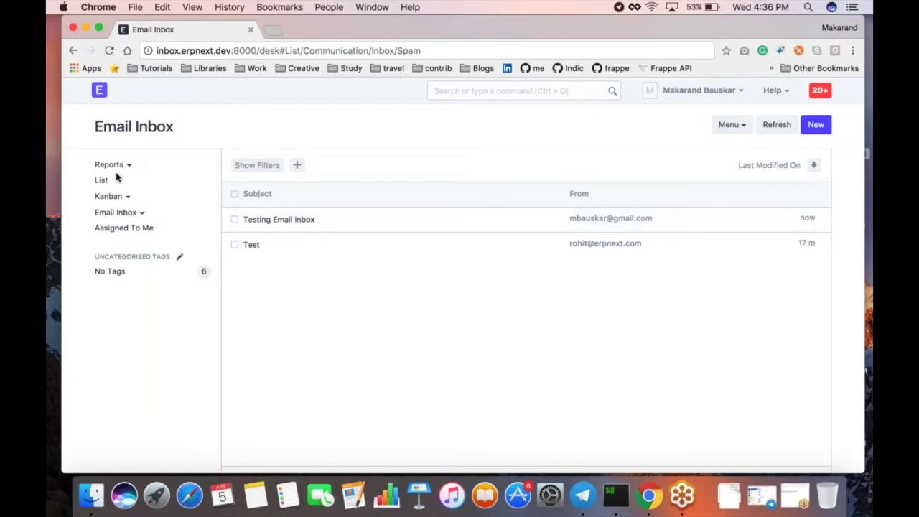
pyautogui.click(115, 212)
pyautogui.click(128, 263)
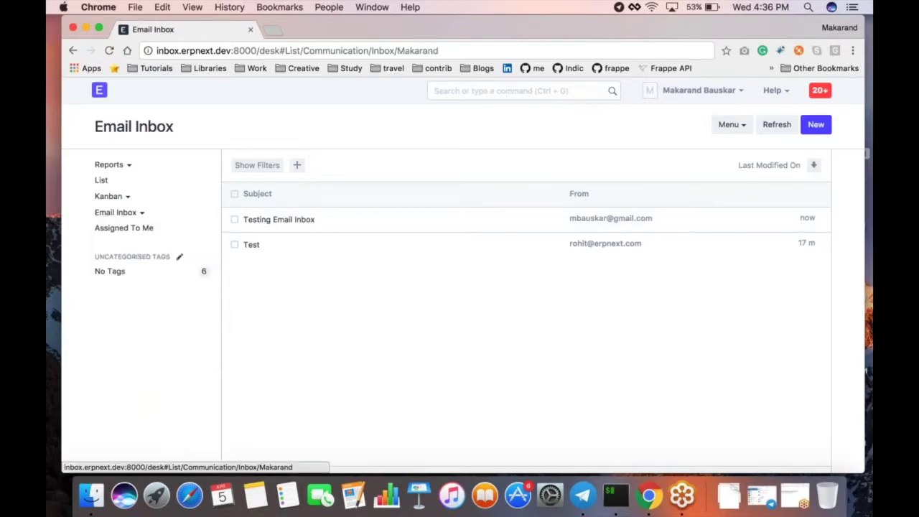
# Step: Create Issue ISS-00001 from the 'Email Inbox Testing with attachments' email, view it, and return
pyautogui.click(370, 220)
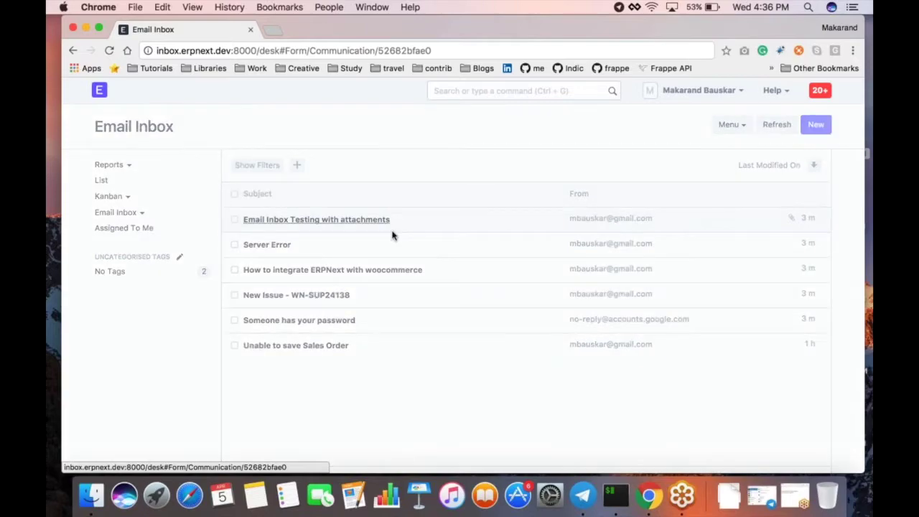
pyautogui.scroll(-3, 524, 323)
pyautogui.scroll(3, 523, 323)
pyautogui.click(805, 165)
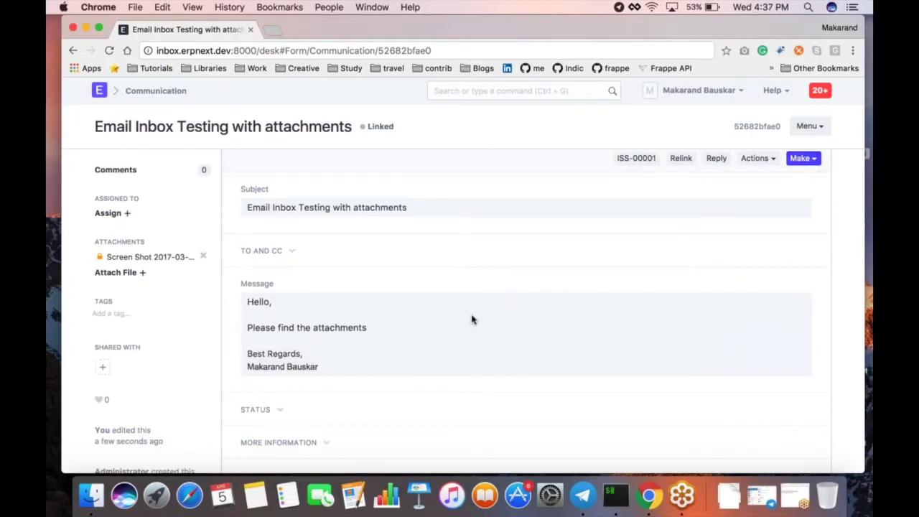
pyautogui.scroll(-1, 471, 320)
pyautogui.scroll(2, 502, 287)
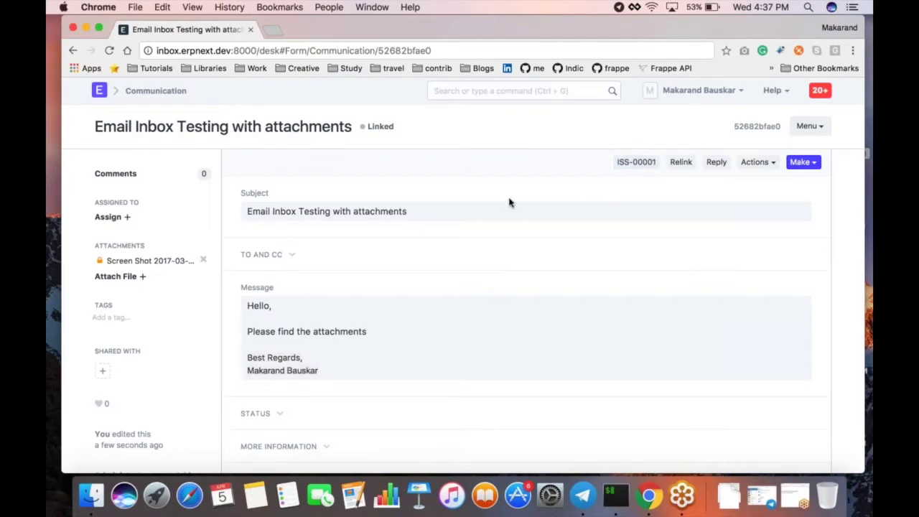
pyautogui.click(630, 166)
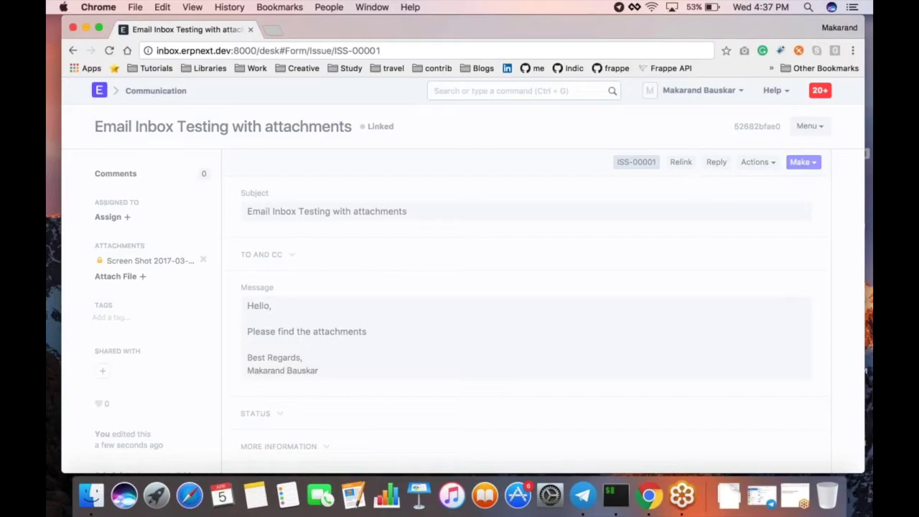
pyautogui.scroll(-3, 214, 181)
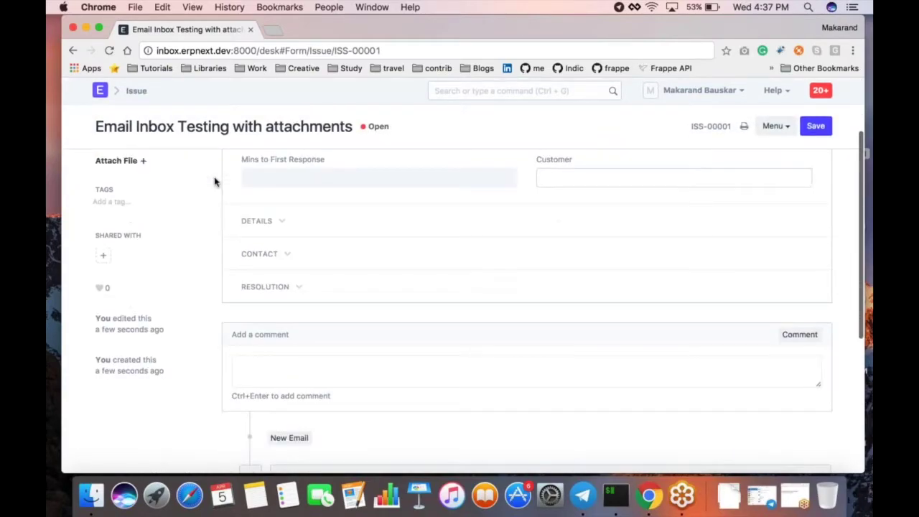
pyautogui.scroll(1, 214, 182)
pyautogui.click(72, 50)
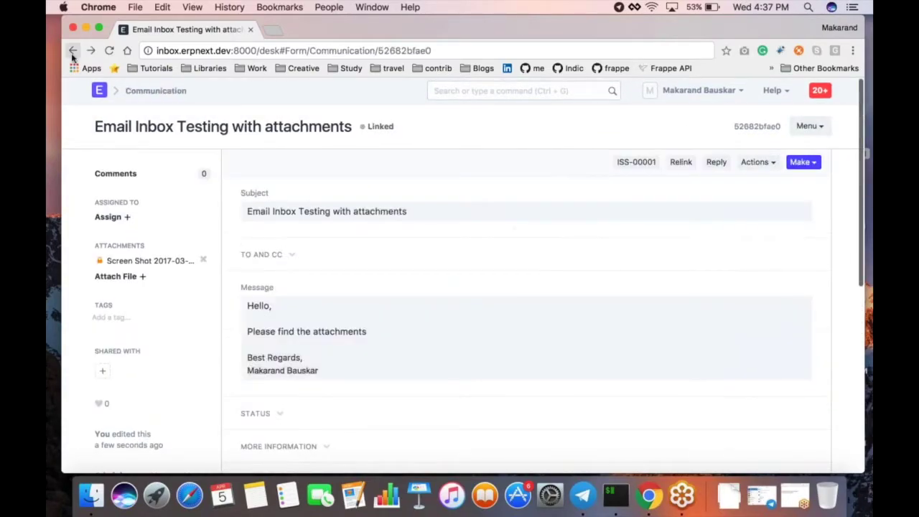
pyautogui.click(797, 163)
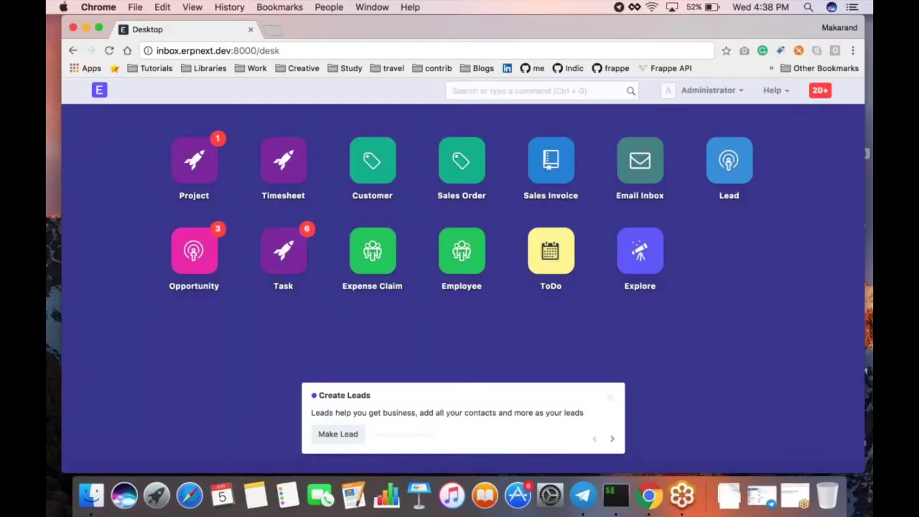
# Step: Find the existing email account through an 'email acc' search and open its settings
pyautogui.click(475, 91)
pyautogui.write('email')
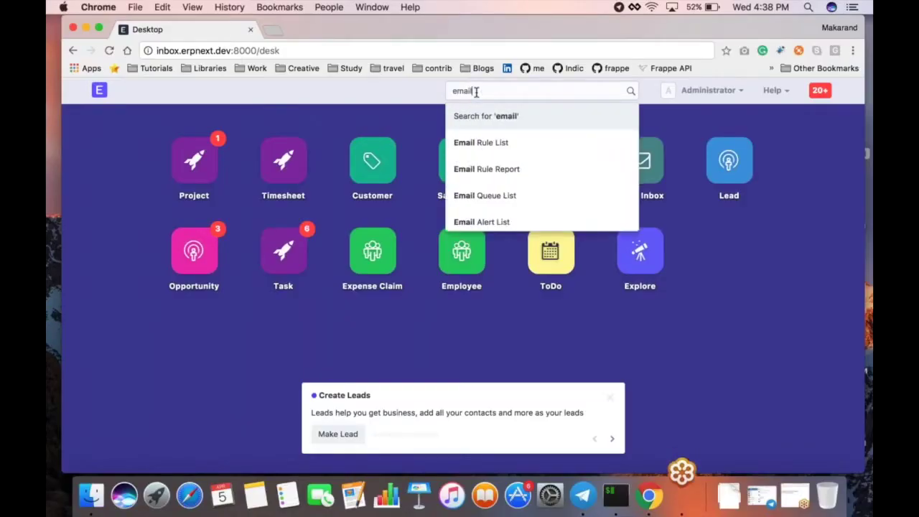
pyautogui.write(' acc')
pyautogui.press('Return')
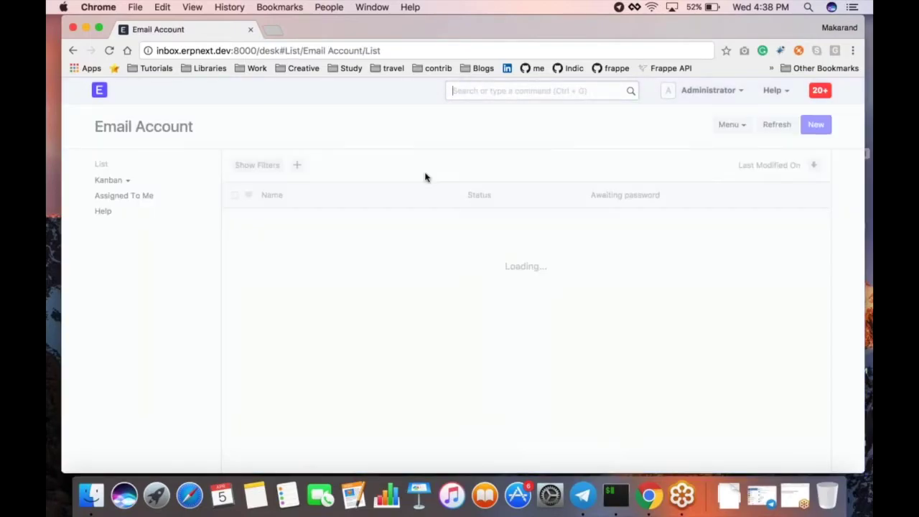
pyautogui.click(280, 220)
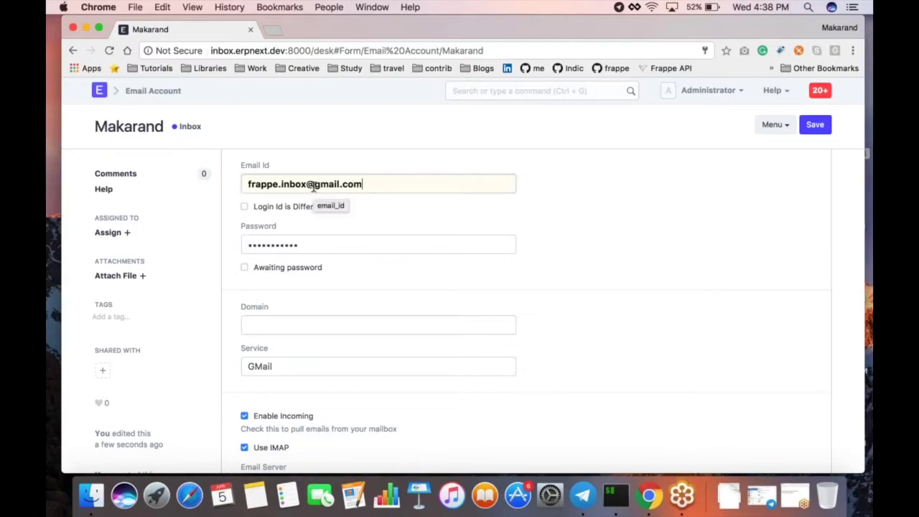
# Step: Set the account's Domain to gmail.com and start searching for 'email d'
pyautogui.moveTo(313, 185); pyautogui.dragTo(388, 185)
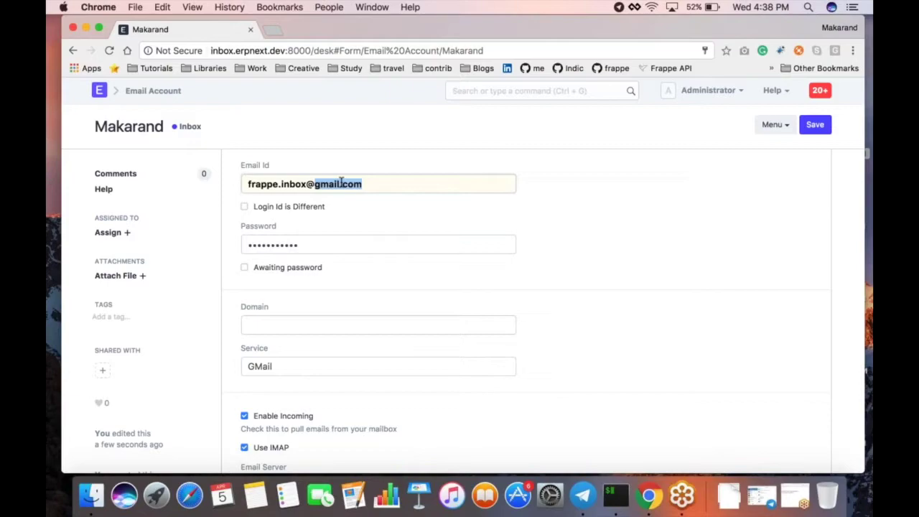
pyautogui.scroll(-4, 327, 324)
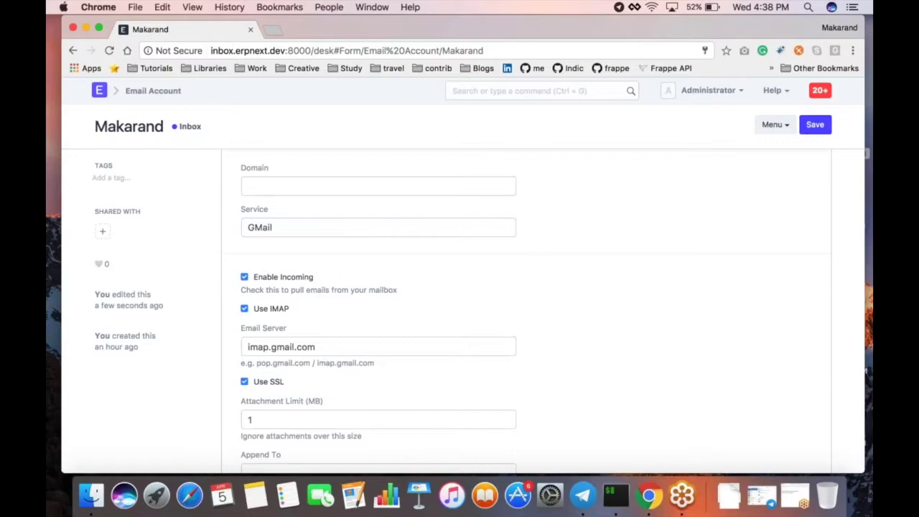
pyautogui.scroll(4, 459, 308)
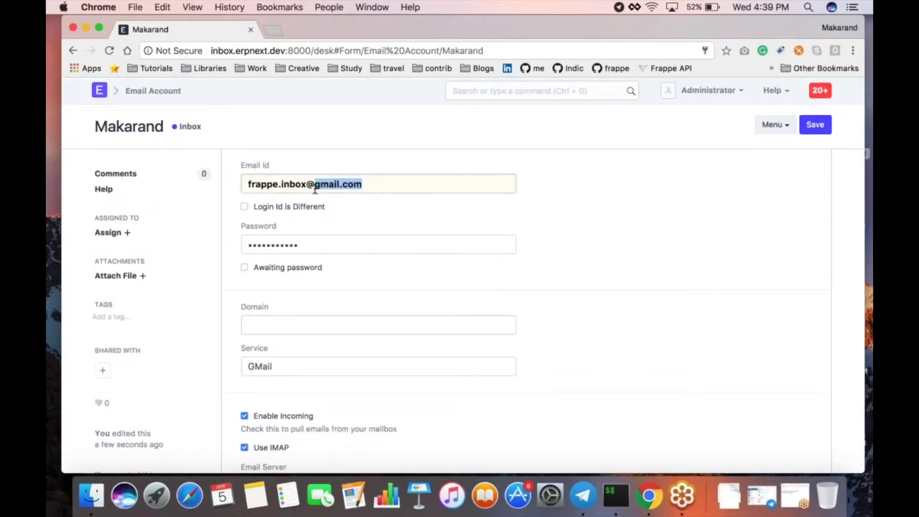
pyautogui.click(294, 325)
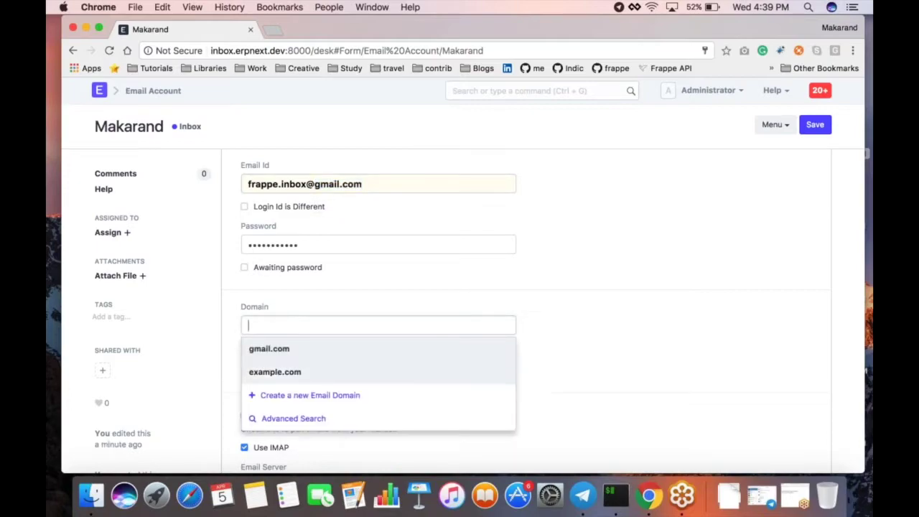
pyautogui.click(426, 347)
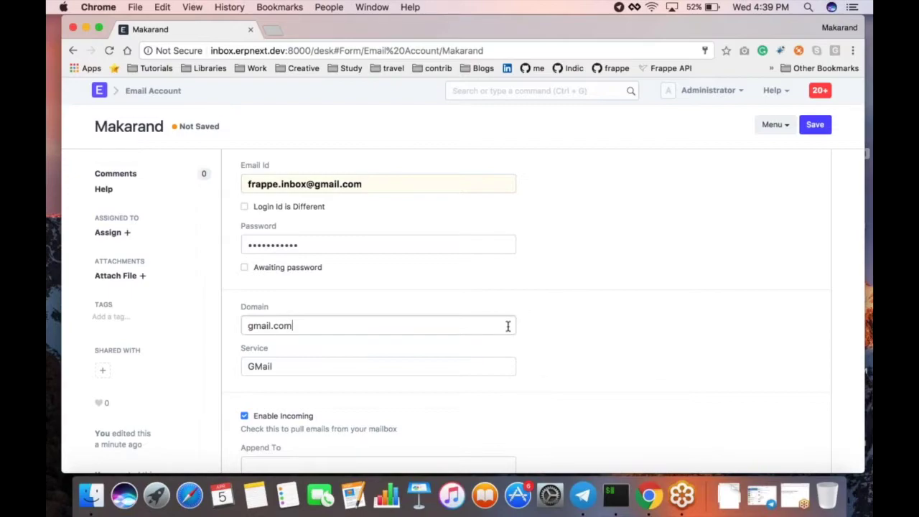
pyautogui.click(476, 89)
pyautogui.write('email ')
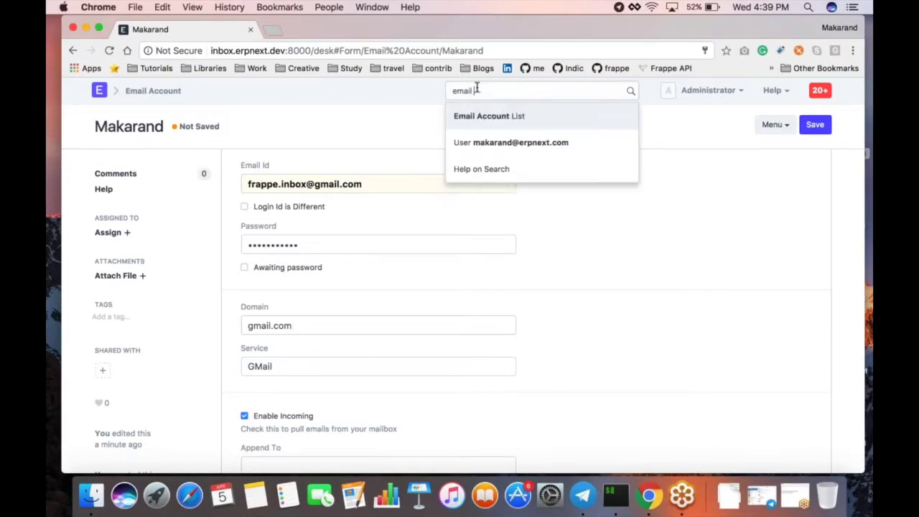
pyautogui.write('d')
# Step: Open the gmail.com Email Domain and review its imap.gmail.com (SSL) and smtp.gmail.com (TLS, port 587) settings
pyautogui.press('Down')
pyautogui.press('Down')
pyautogui.press('Return')
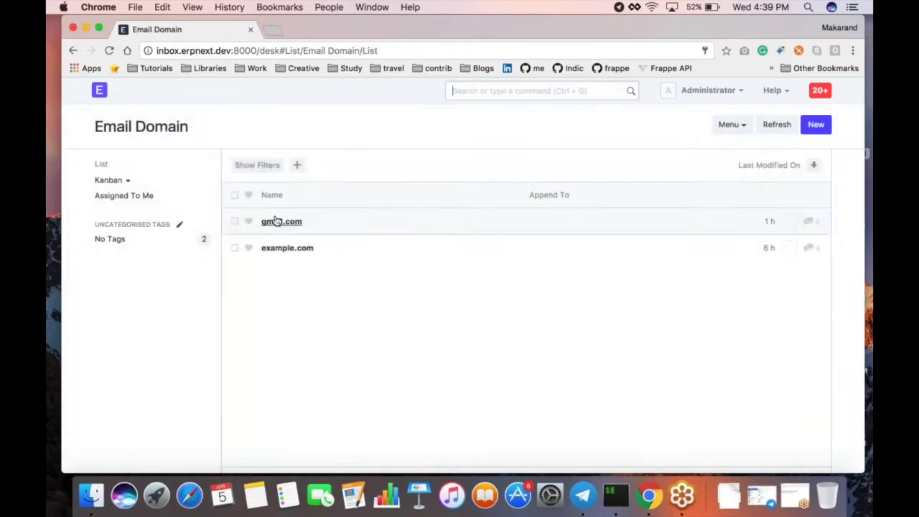
pyautogui.click(274, 220)
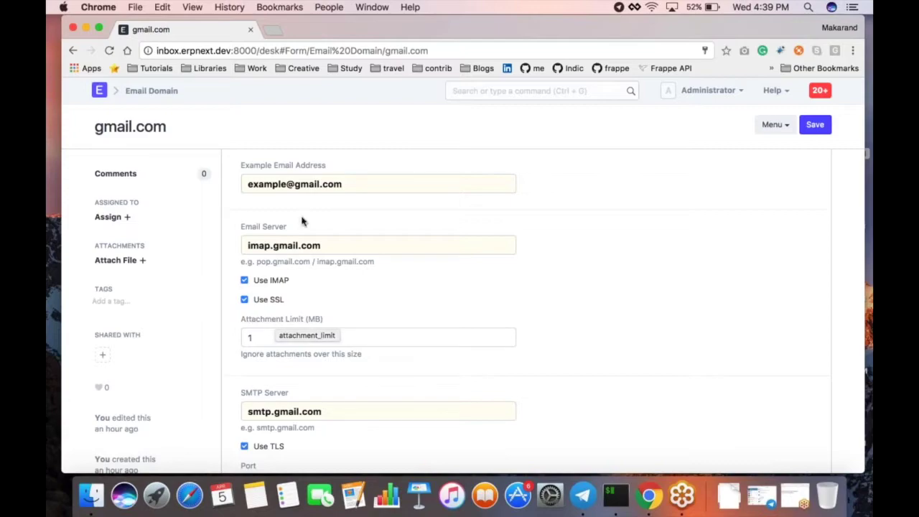
pyautogui.scroll(-2, 302, 221)
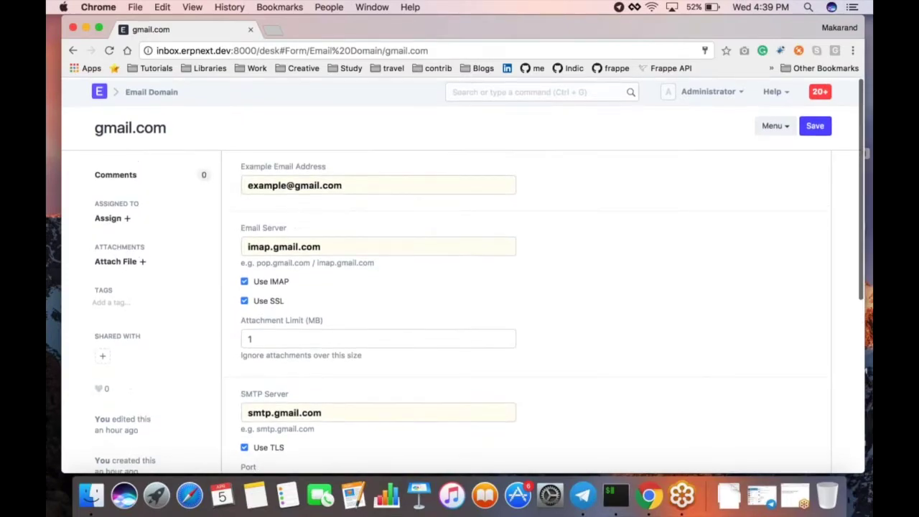
pyautogui.hotkey('ctrl', 'g')
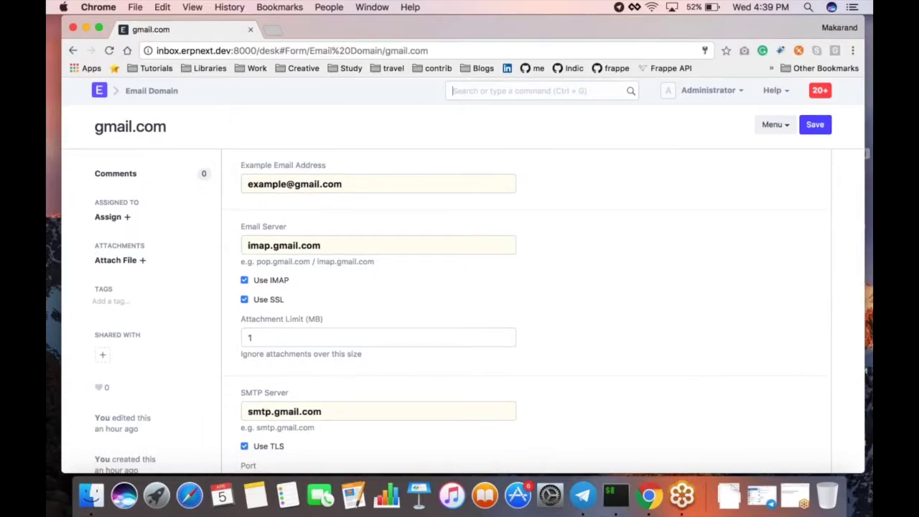
# Step: Search 'email acc' to reach the Email Account list, starting and abandoning a new account
pyautogui.write('email')
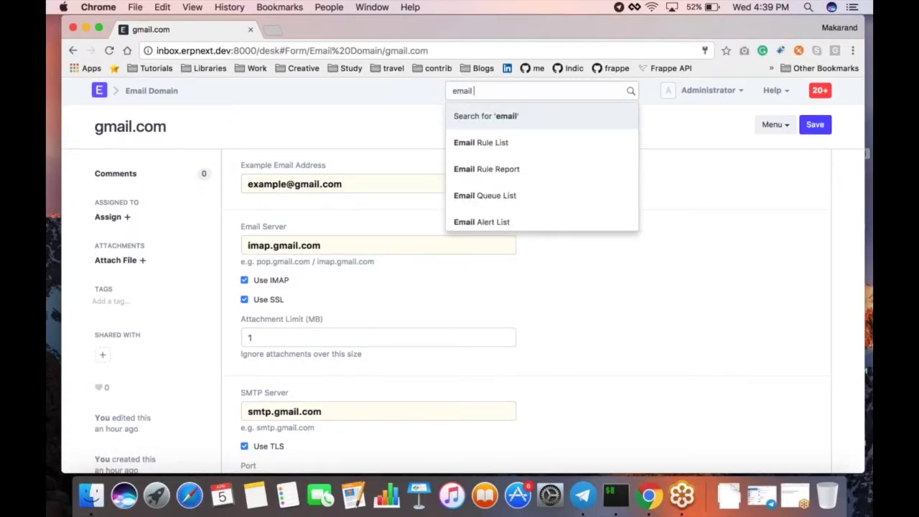
pyautogui.write(' acc')
pyautogui.press('Down')
pyautogui.press('Return')
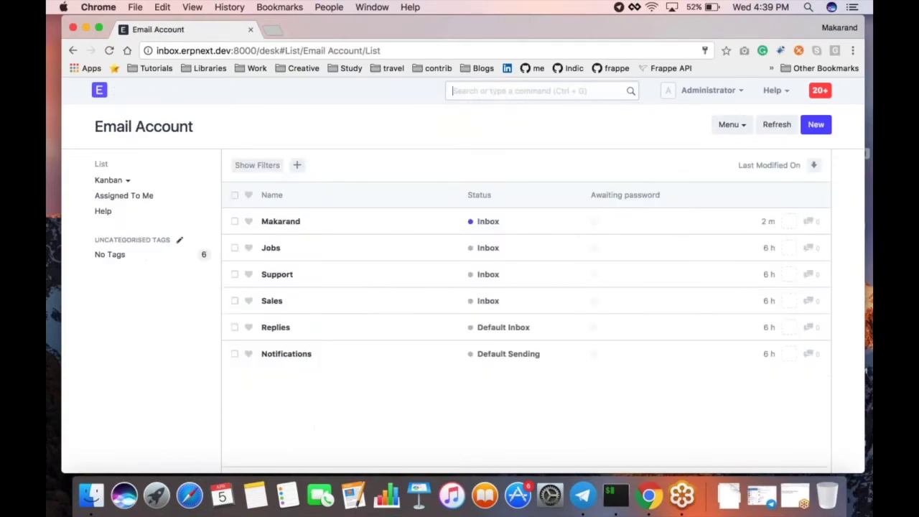
pyautogui.click(815, 124)
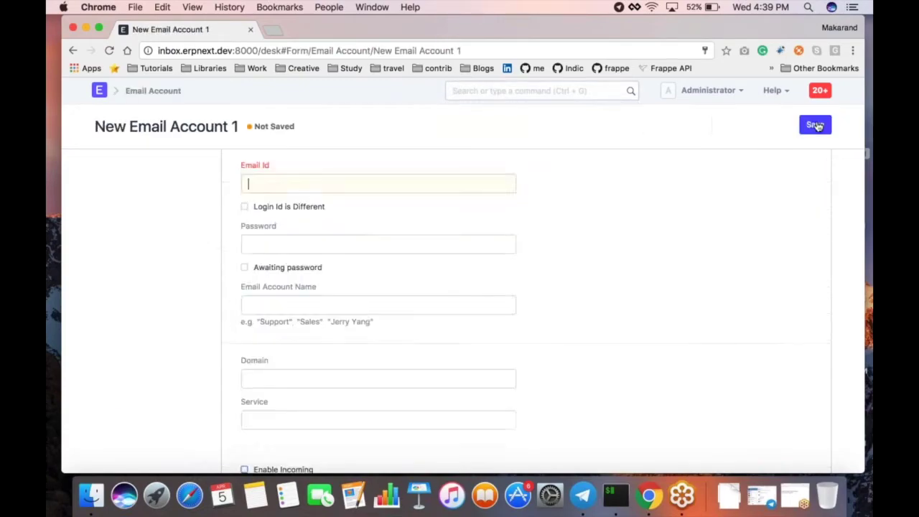
pyautogui.click(73, 51)
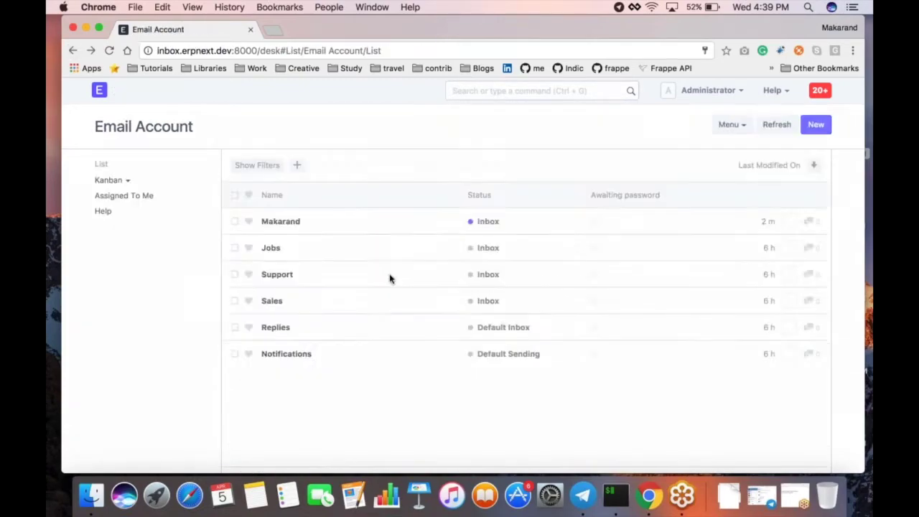
# Step: Open the Makarand account, select its gmail.com domain, and review the UNSEEN sync with initial count 250
pyautogui.click(280, 221)
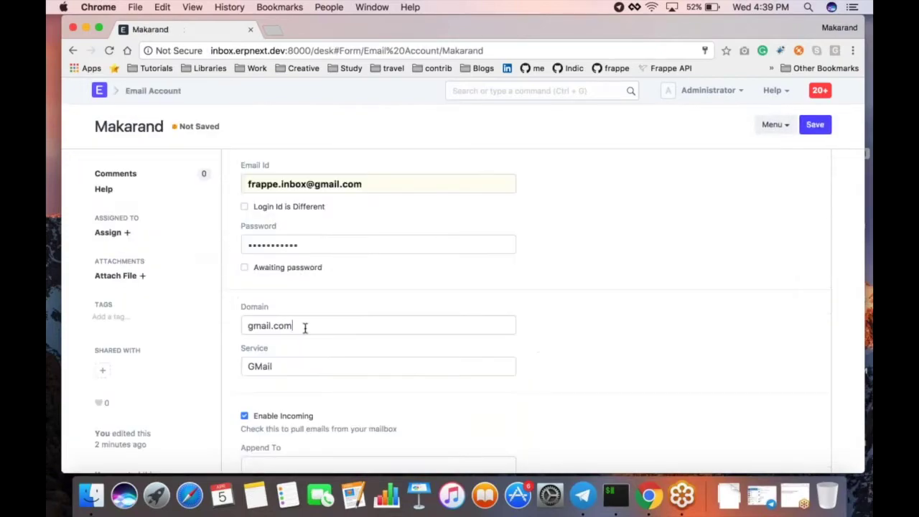
pyautogui.moveTo(304, 328); pyautogui.dragTo(244, 327)
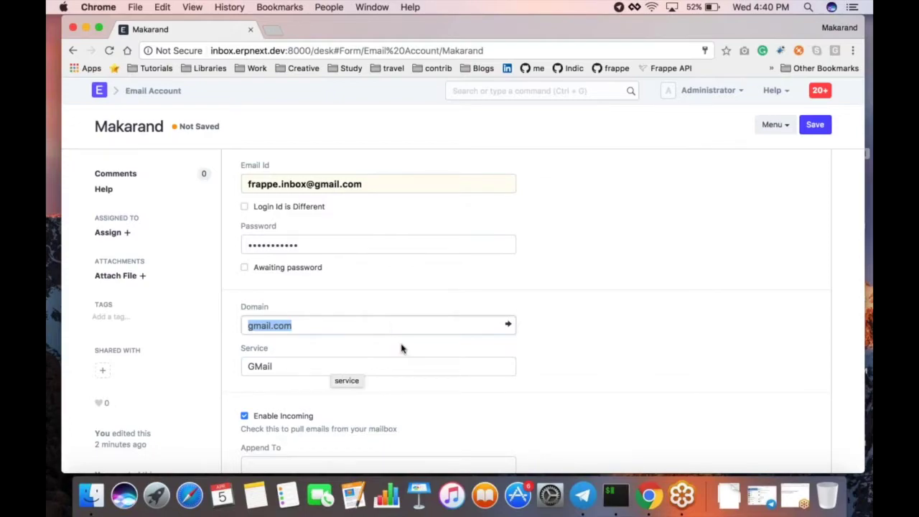
pyautogui.scroll(-1, 402, 349)
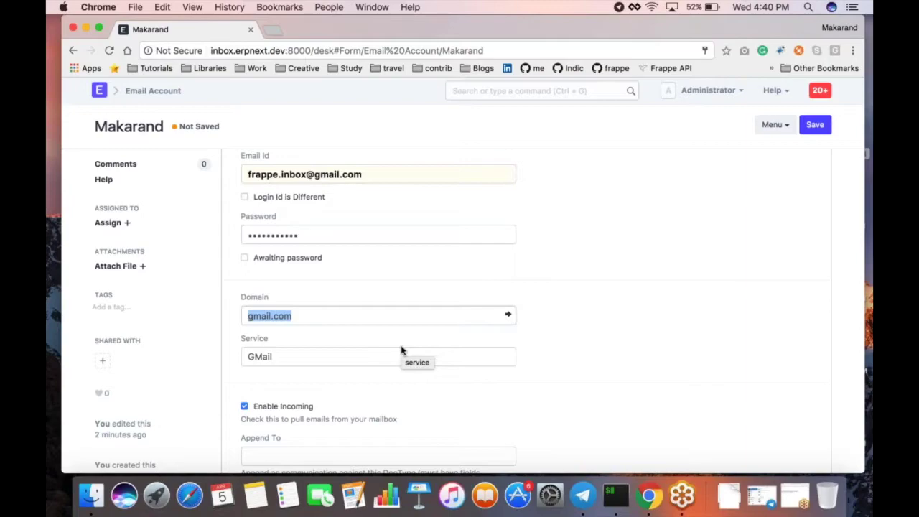
pyautogui.scroll(-9, 402, 350)
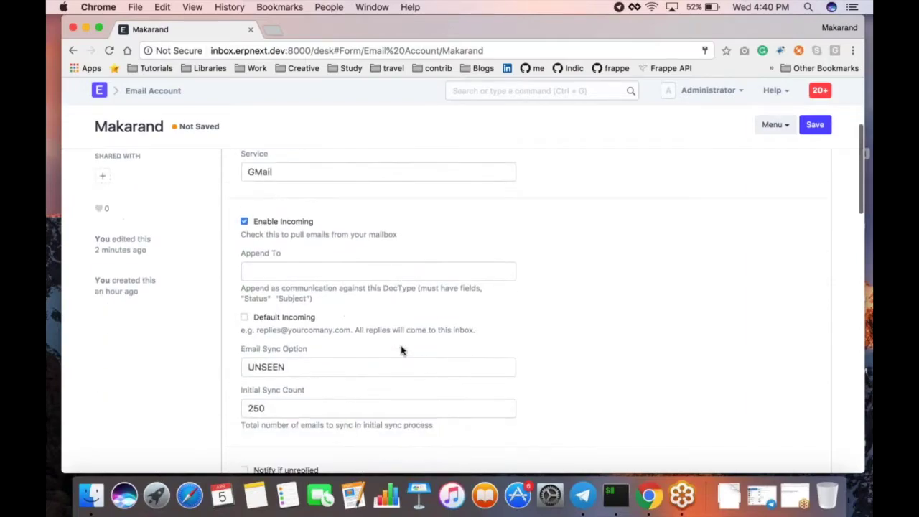
pyautogui.scroll(6, 531, 309)
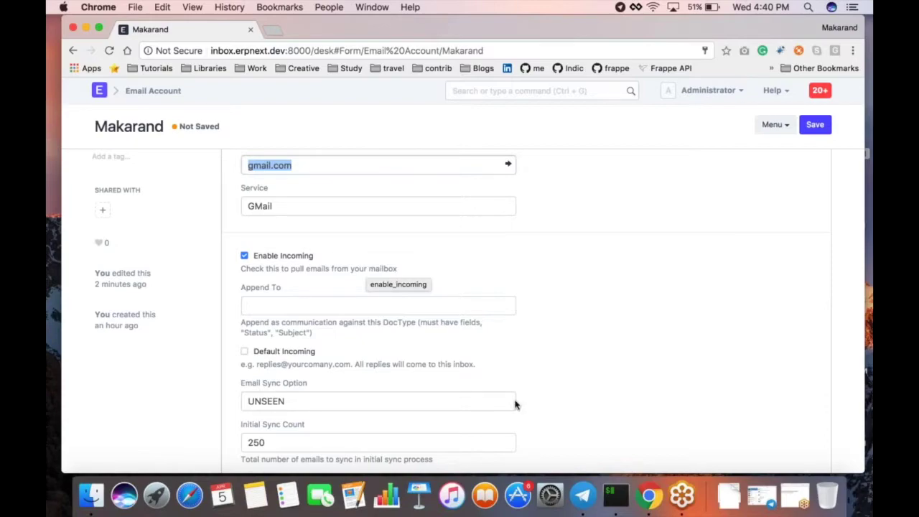
# Step: Clear the gmail.com value from the Makarand account's Domain field
pyautogui.press('Down')
pyautogui.press('BackSpace')
pyautogui.press('BackSpace')
pyautogui.press('BackSpace')
pyautogui.press('BackSpace')
pyautogui.press('BackSpace')
pyautogui.press('BackSpace')
pyautogui.press('BackSpace')
pyautogui.press('BackSpace')
pyautogui.press('BackSpace')
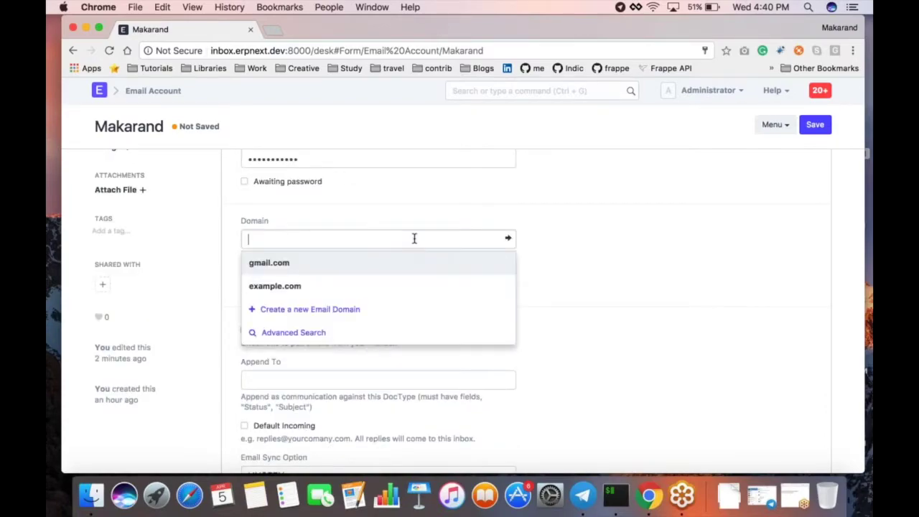
pyautogui.click(567, 208)
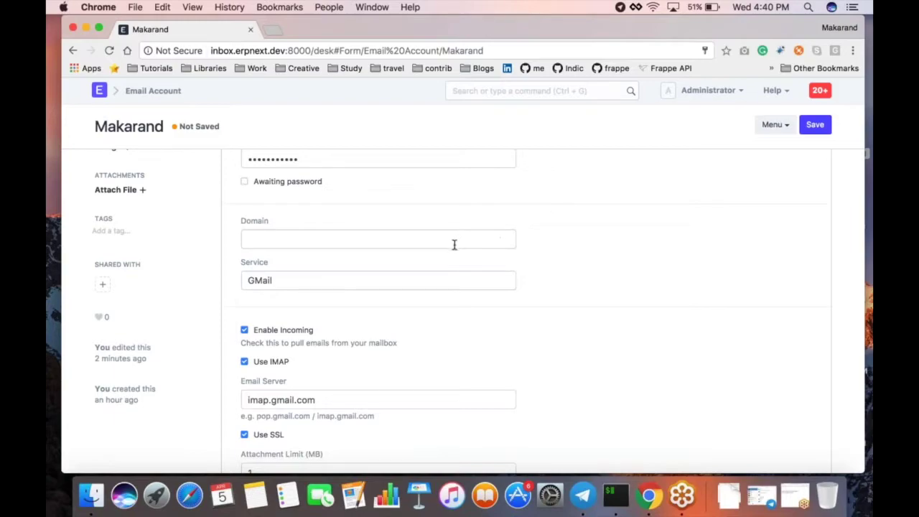
# Step: Set the account's service to Yahoo Mail, making the email server imap.mail.yahoo.com
pyautogui.click(299, 287)
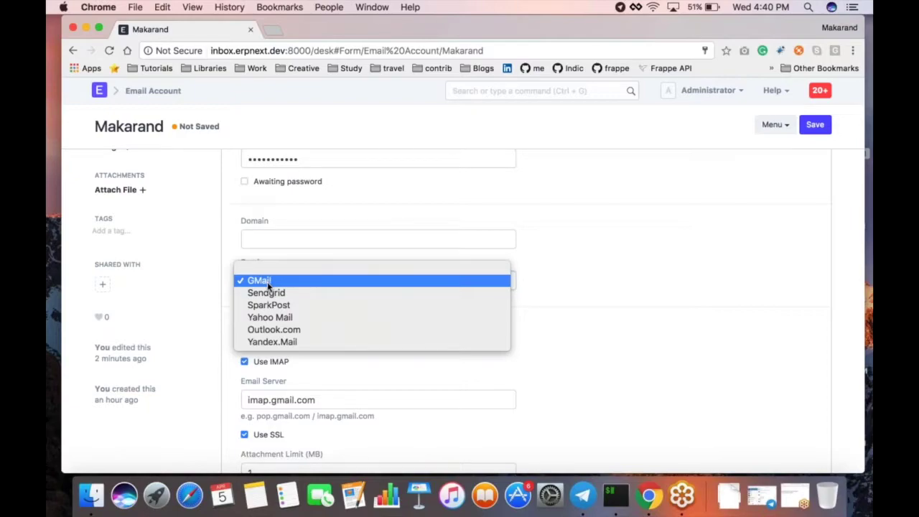
pyautogui.click(267, 281)
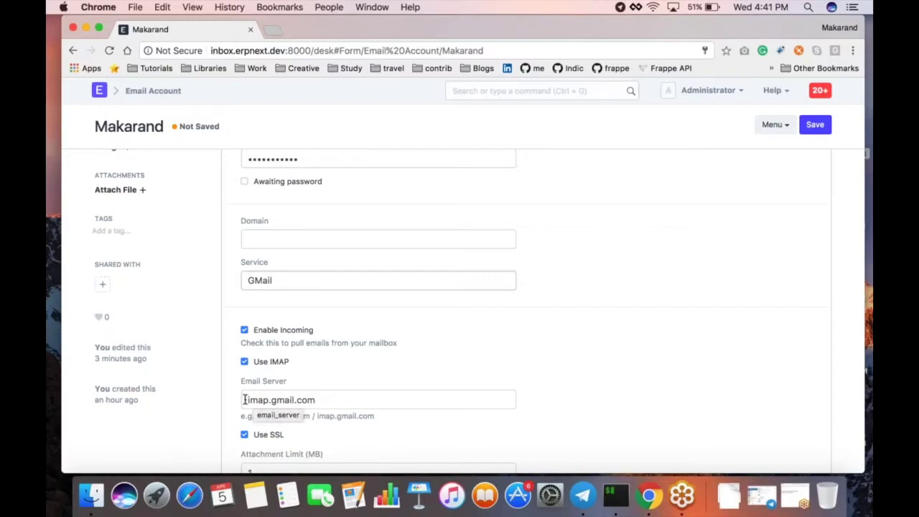
pyautogui.click(292, 284)
pyautogui.click(287, 297)
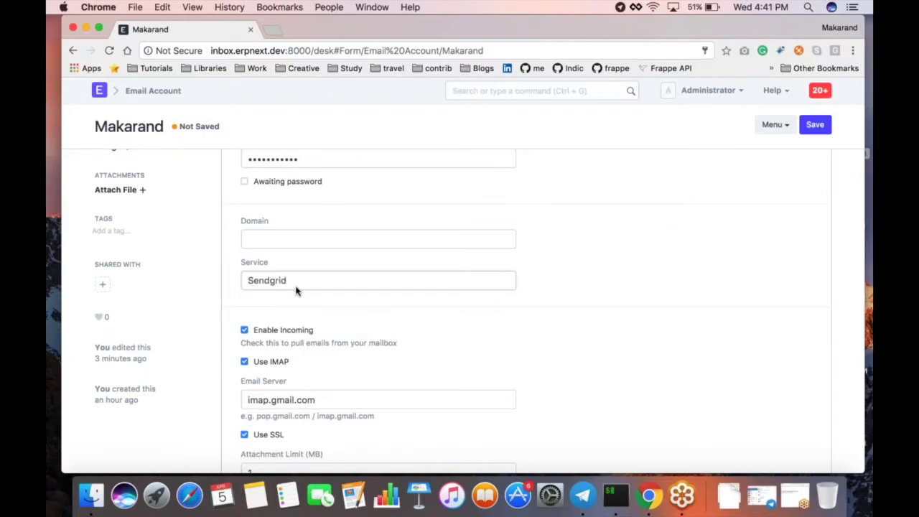
pyautogui.click(296, 285)
pyautogui.click(290, 304)
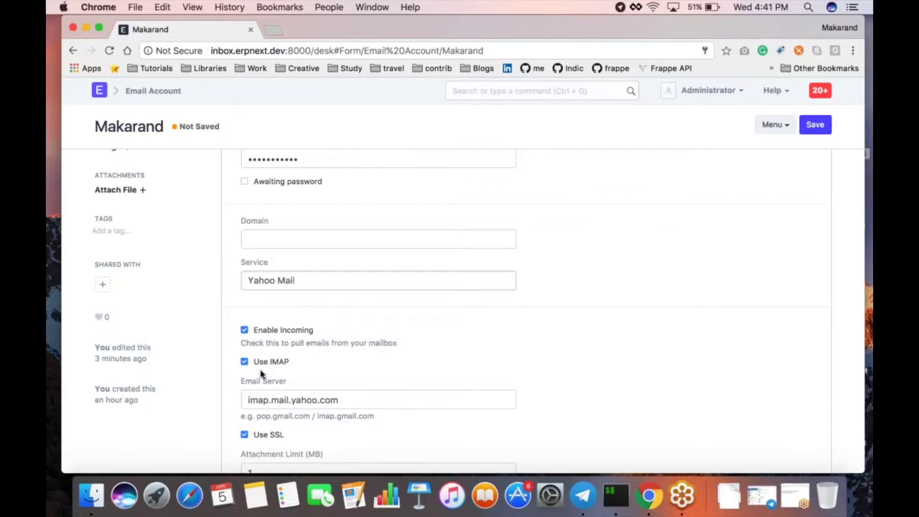
pyautogui.scroll(-1, 323, 397)
pyautogui.scroll(-3, 324, 397)
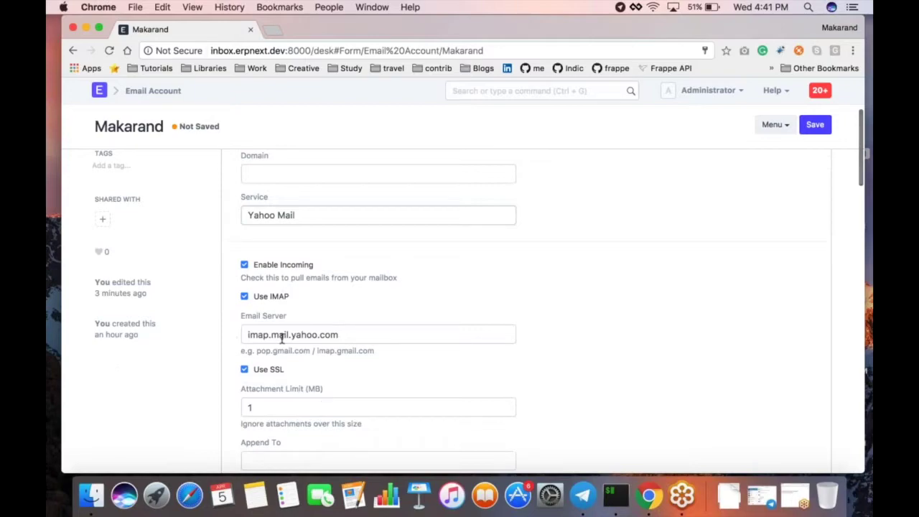
pyautogui.click(315, 215)
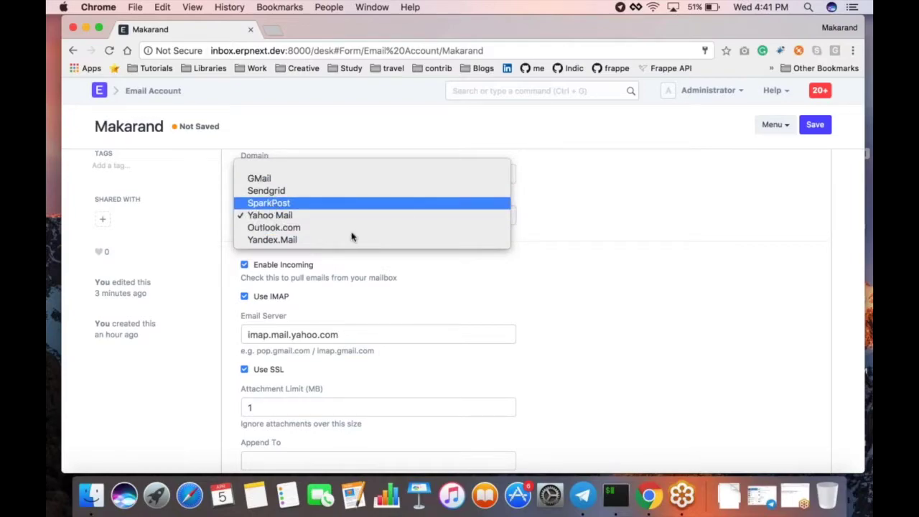
pyautogui.click(533, 208)
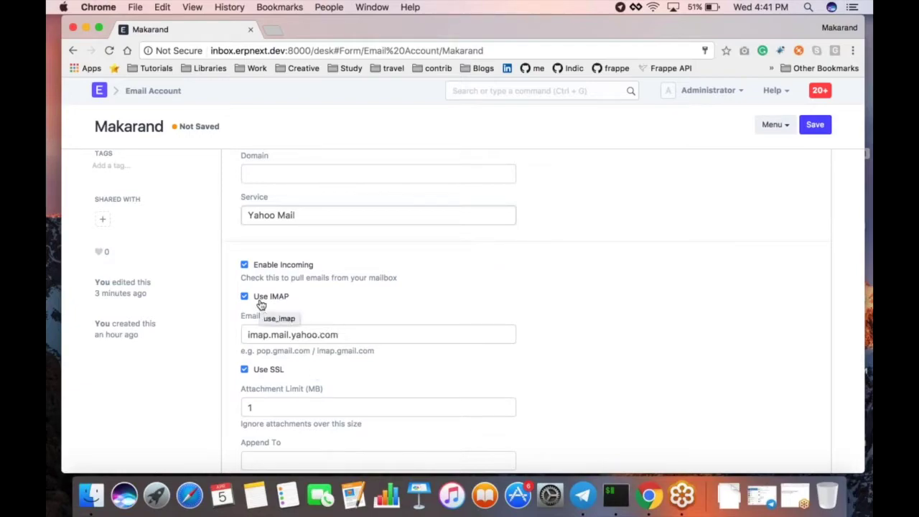
pyautogui.click(273, 214)
pyautogui.click(544, 263)
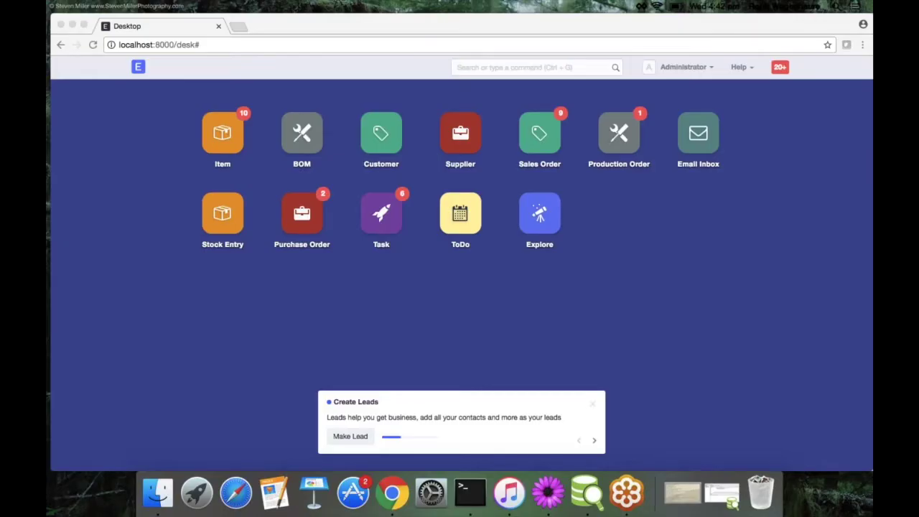
# Step: Dismiss the Create Leads tip, search 'setup', and go to Role Permission for Page and Report
pyautogui.click(592, 403)
pyautogui.click(592, 403)
pyautogui.click(532, 68)
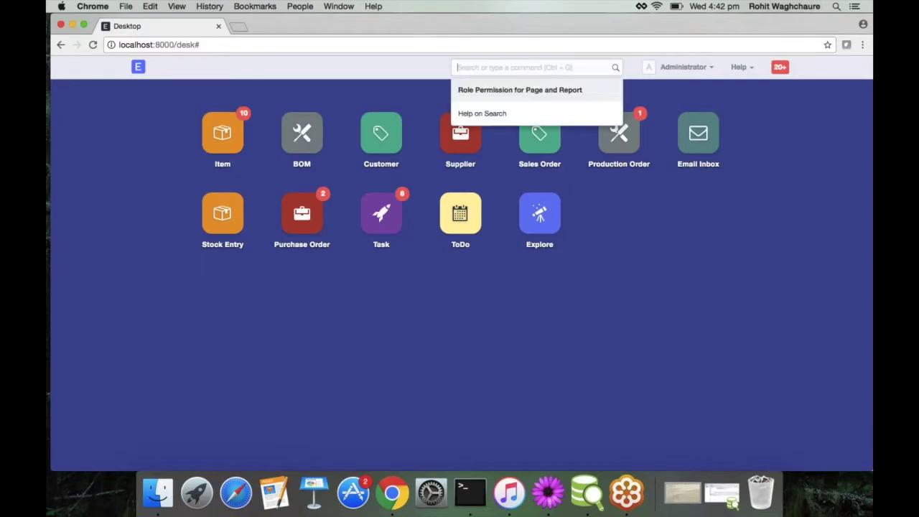
pyautogui.write('setup')
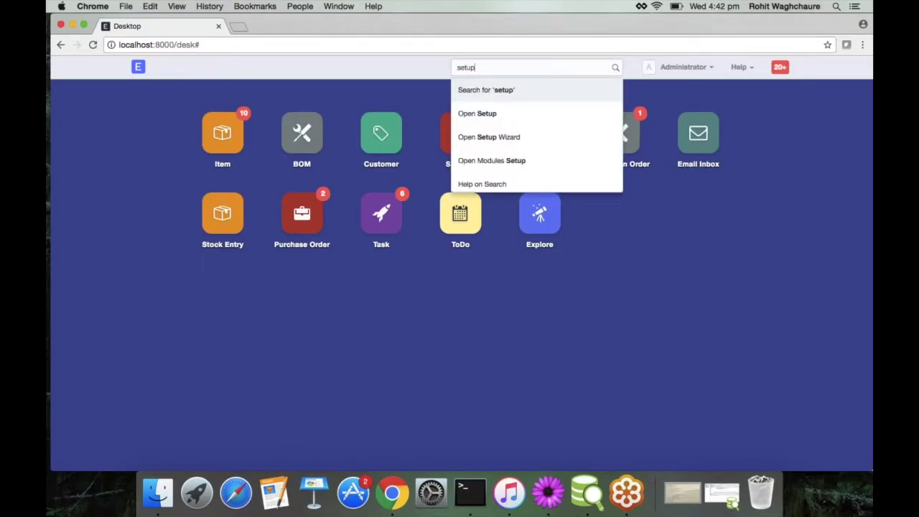
pyautogui.click(477, 113)
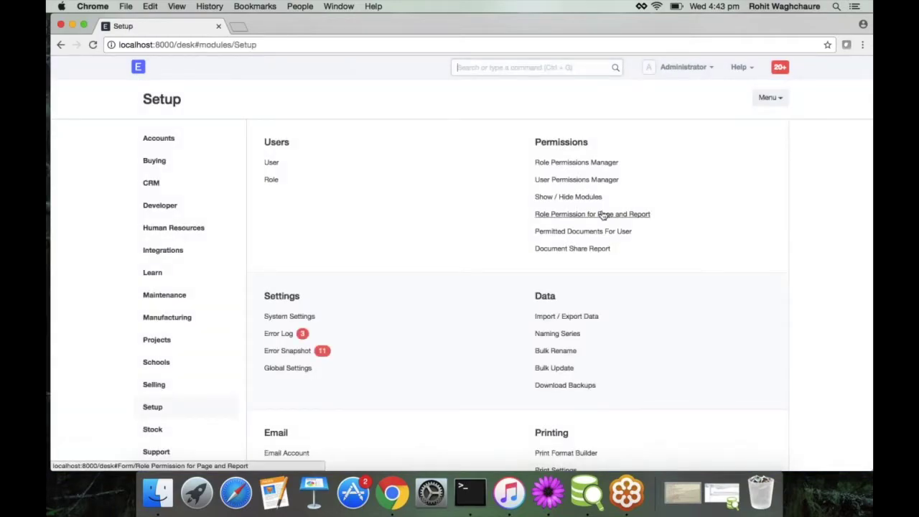
pyautogui.click(603, 214)
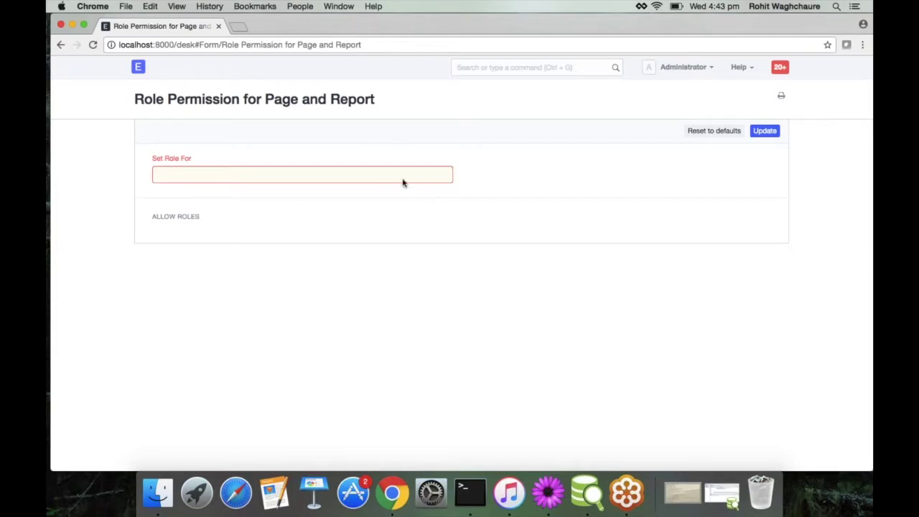
# Step: Set Role For to Report and select the Accounts Receivable report
pyautogui.click(403, 180)
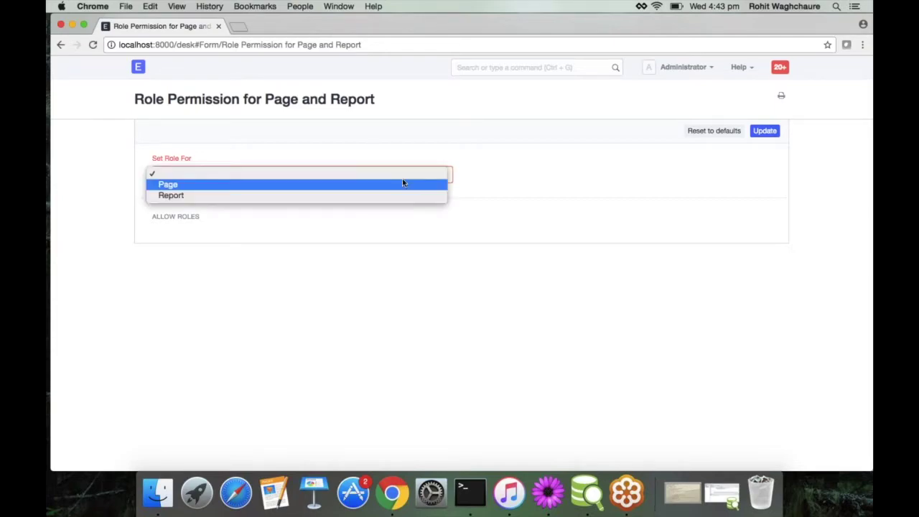
pyautogui.click(422, 137)
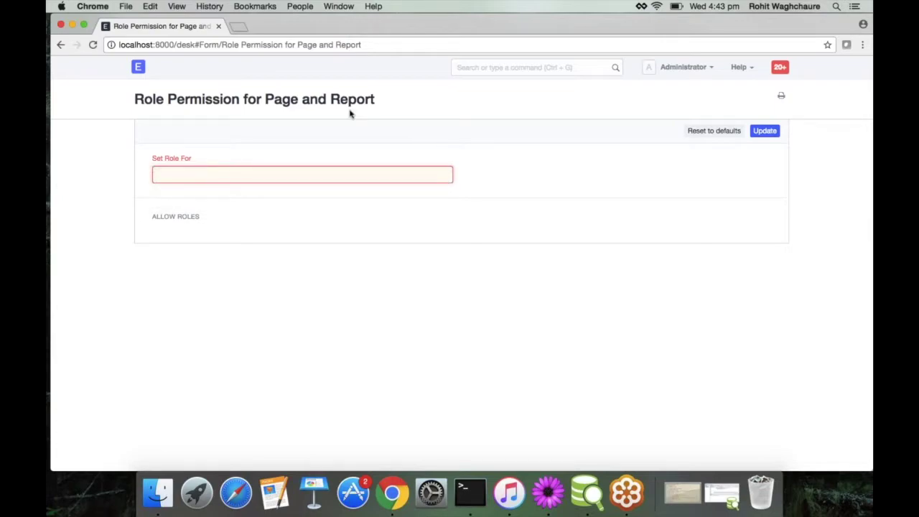
pyautogui.click(303, 171)
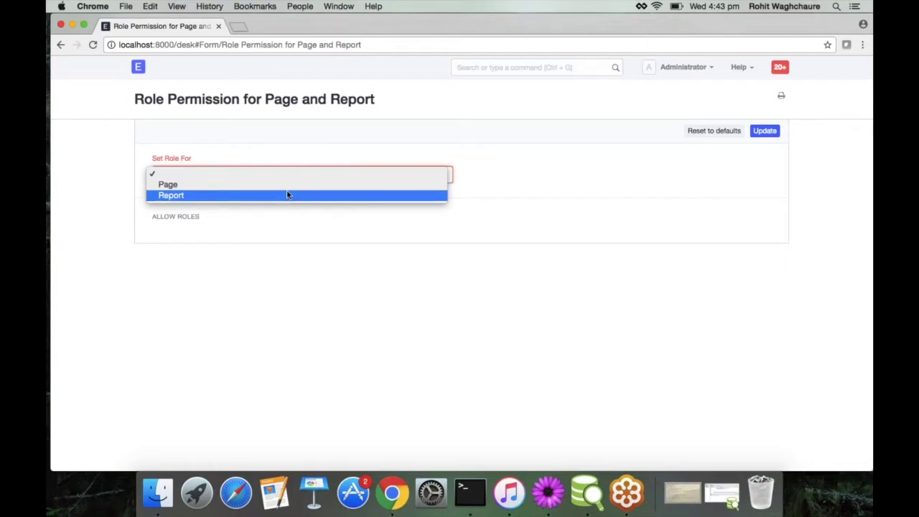
pyautogui.click(287, 194)
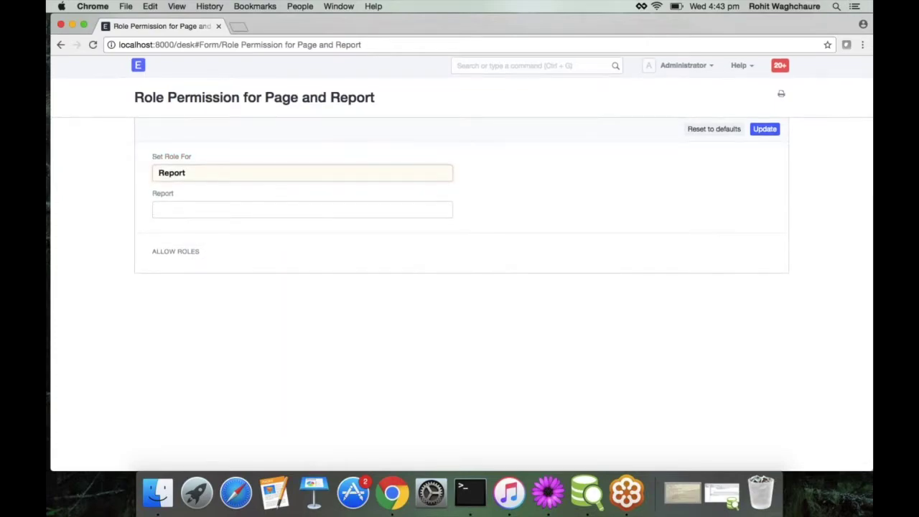
pyautogui.click(287, 209)
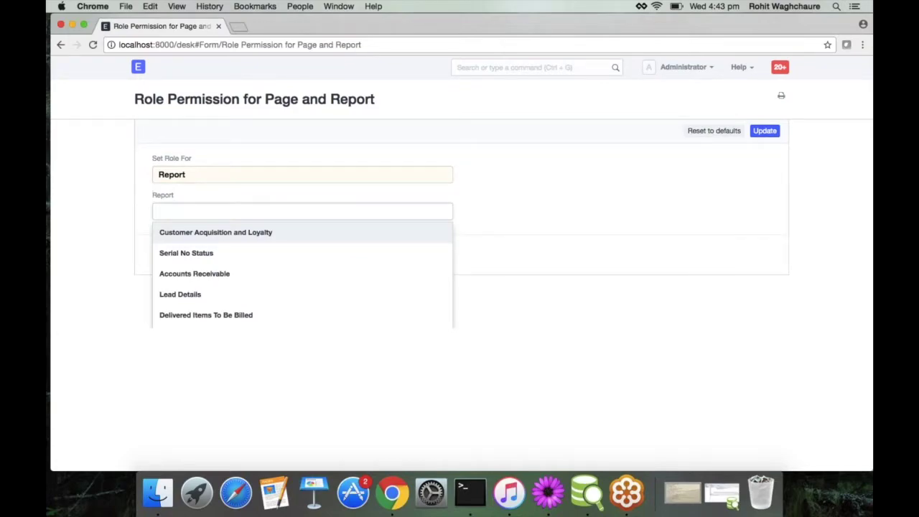
pyautogui.write('acc')
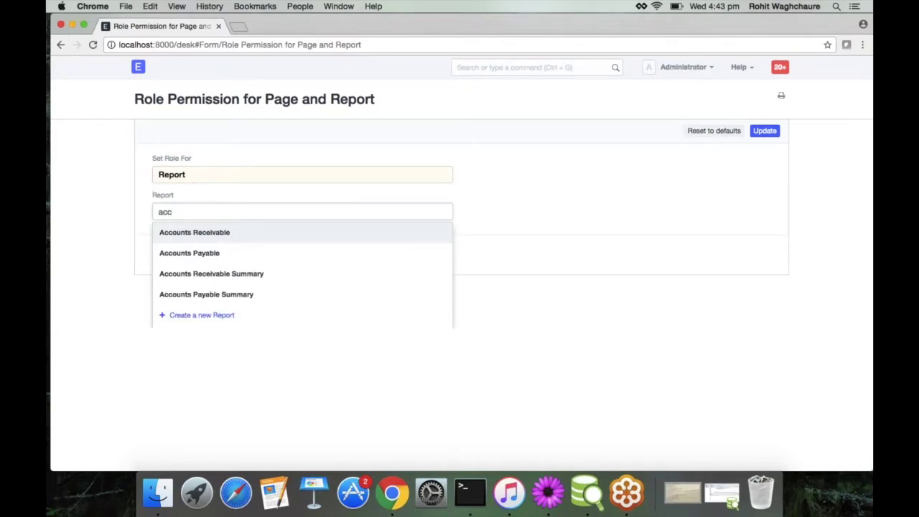
pyautogui.press('Return')
# Step: Allow the Cashier and Auditor roles on Accounts Receivable and save the permissions
pyautogui.scroll(-5, 457, 406)
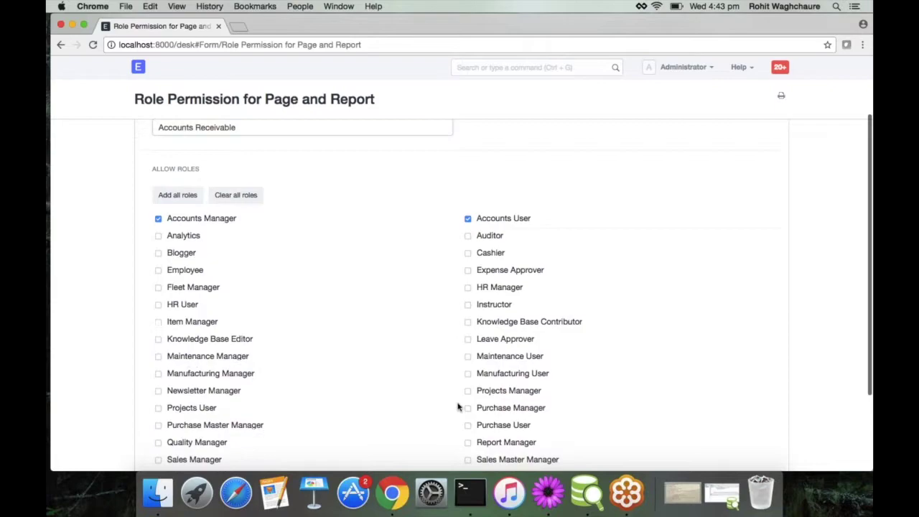
pyautogui.scroll(-1, 458, 406)
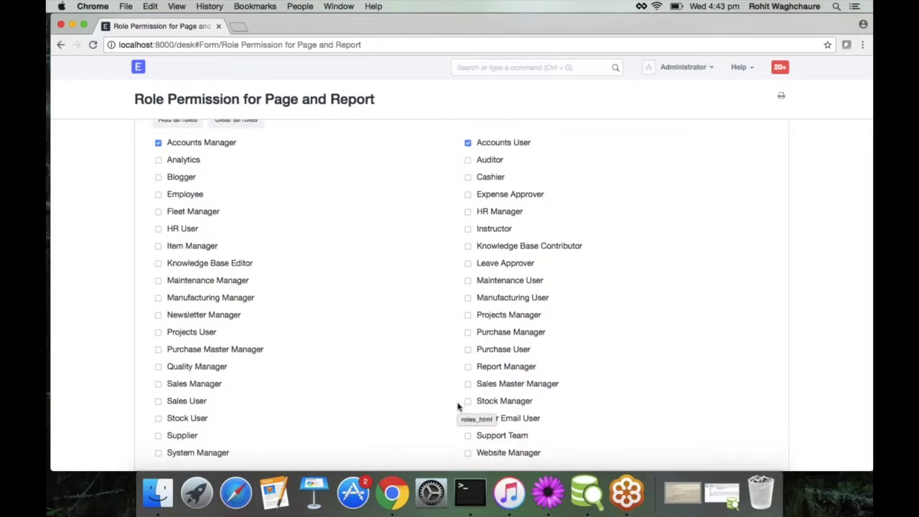
pyautogui.scroll(5, 457, 406)
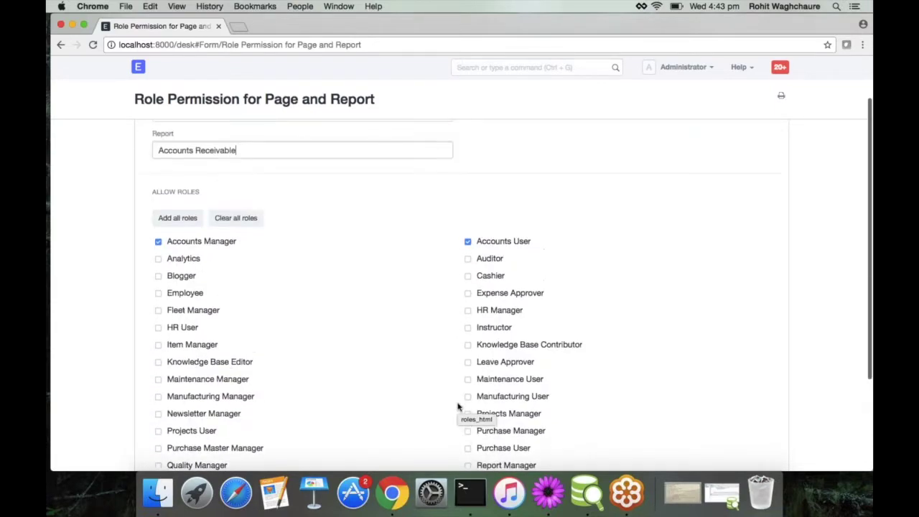
pyautogui.scroll(-2, 457, 406)
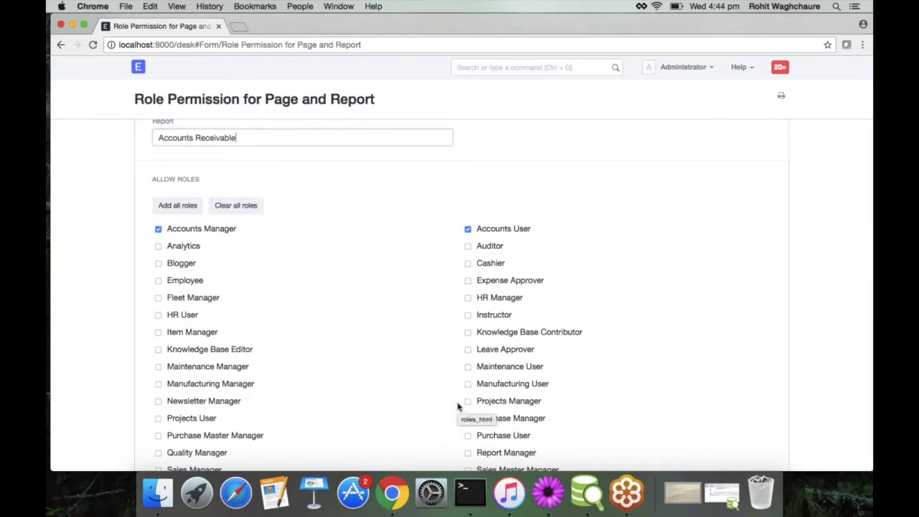
pyautogui.scroll(-1, 457, 406)
pyautogui.scroll(-2, 457, 407)
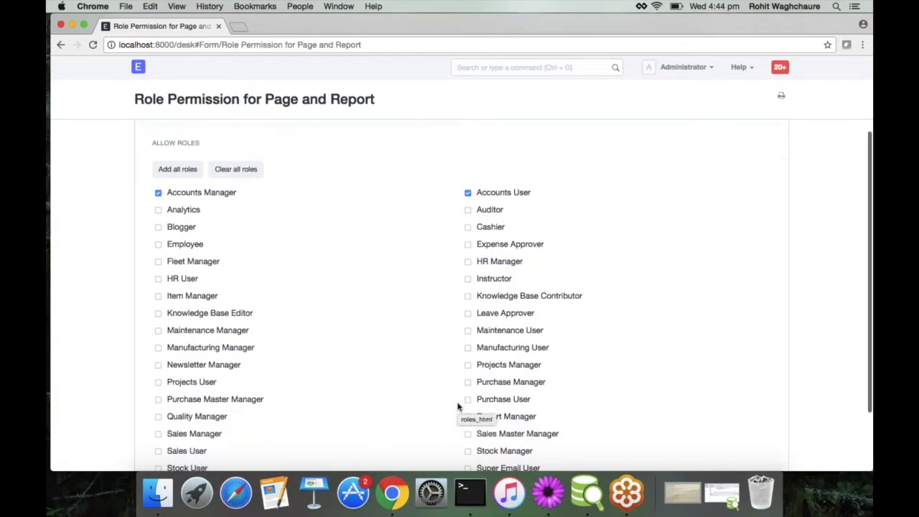
pyautogui.click(470, 226)
pyautogui.scroll(2, 441, 299)
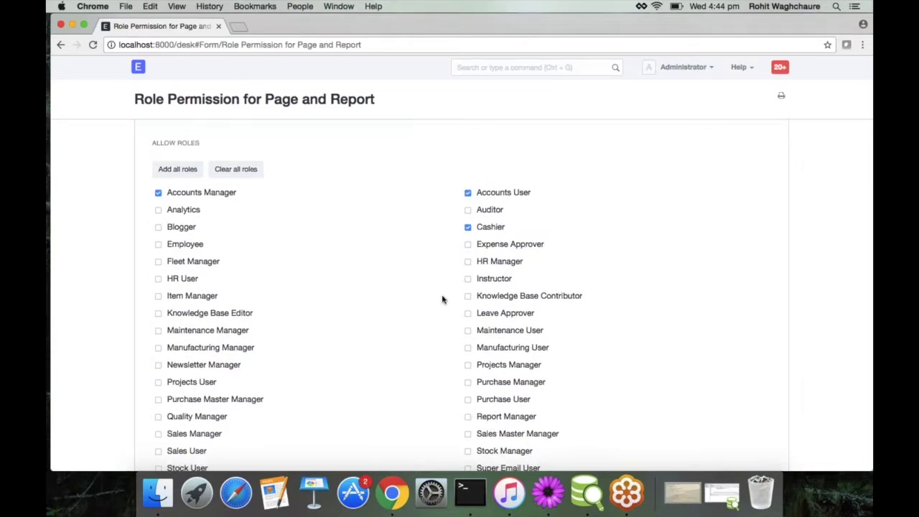
pyautogui.scroll(2, 442, 299)
pyautogui.click(468, 281)
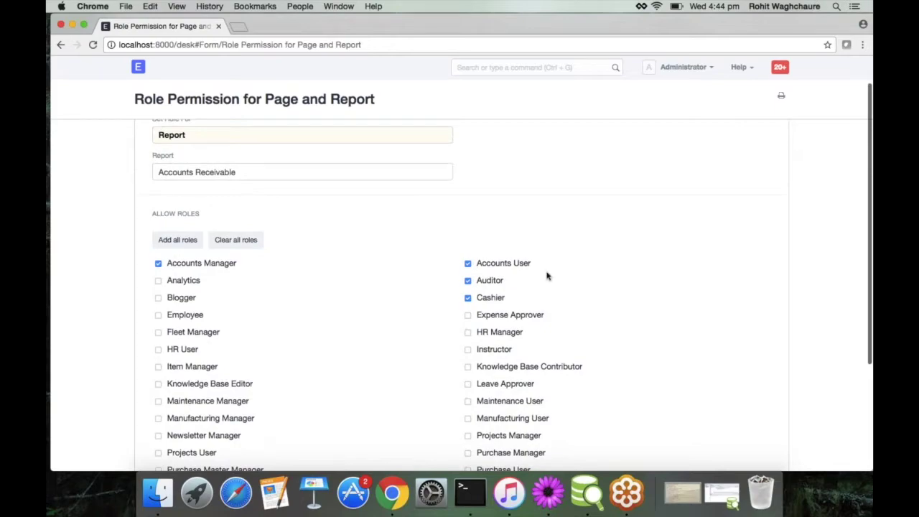
pyautogui.scroll(2, 547, 276)
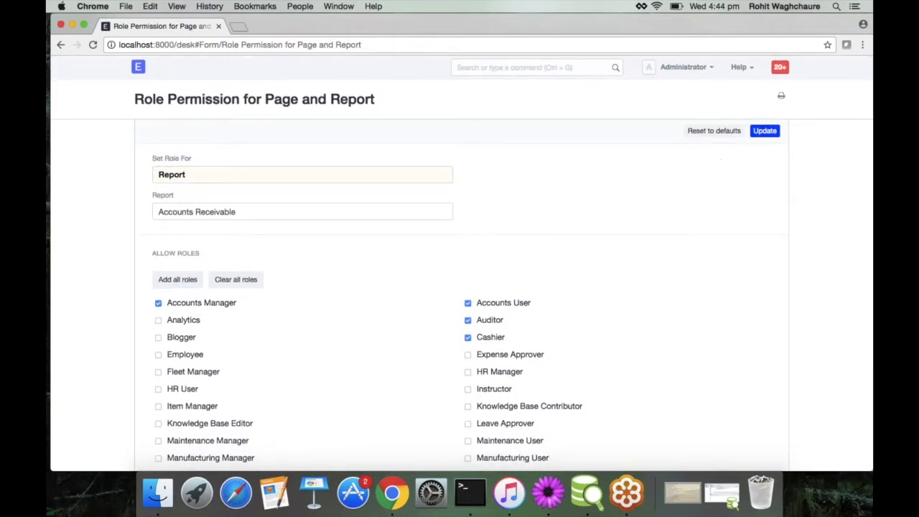
pyautogui.click(764, 130)
pyautogui.click(609, 87)
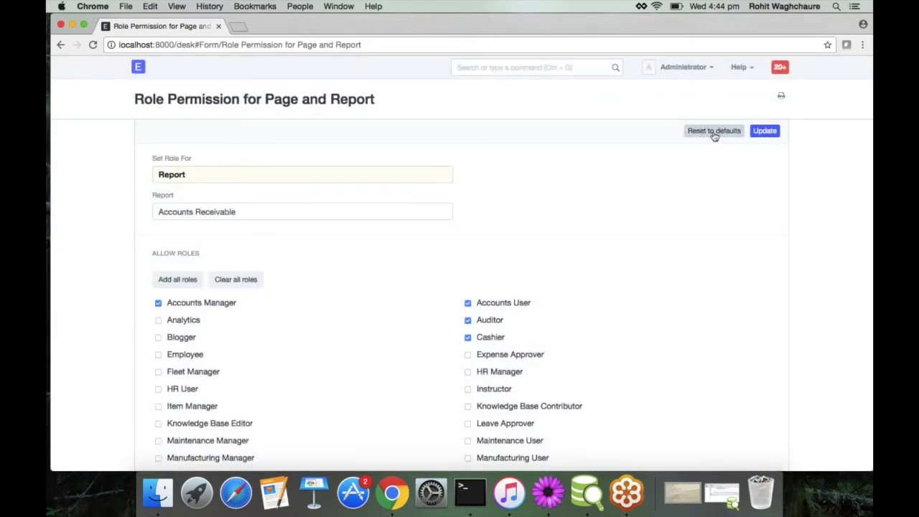
# Step: Set Role For to Page and select the pos page
pyautogui.click(279, 177)
pyautogui.click(266, 165)
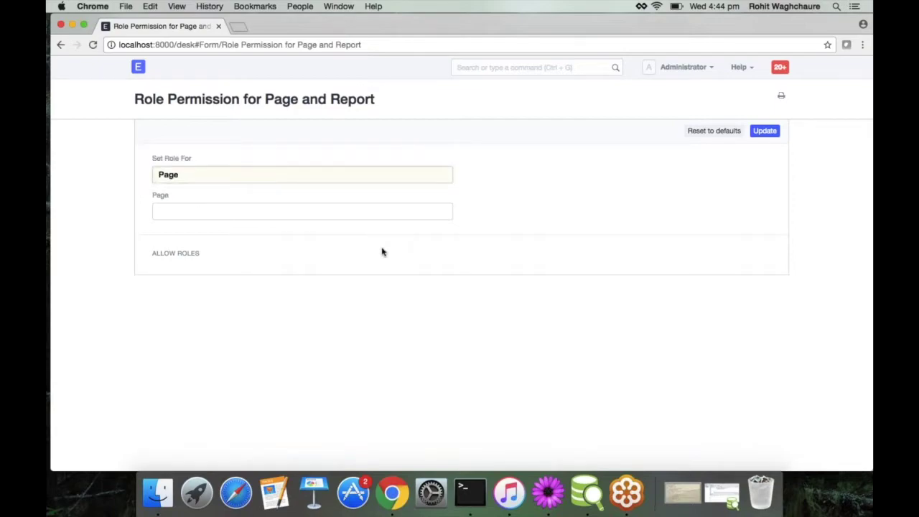
pyautogui.click(342, 213)
pyautogui.write('pos')
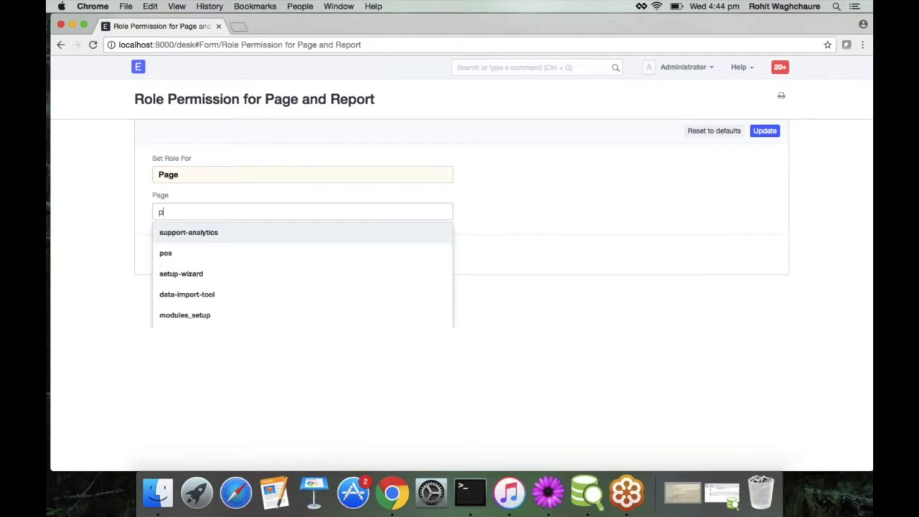
pyautogui.press('Return')
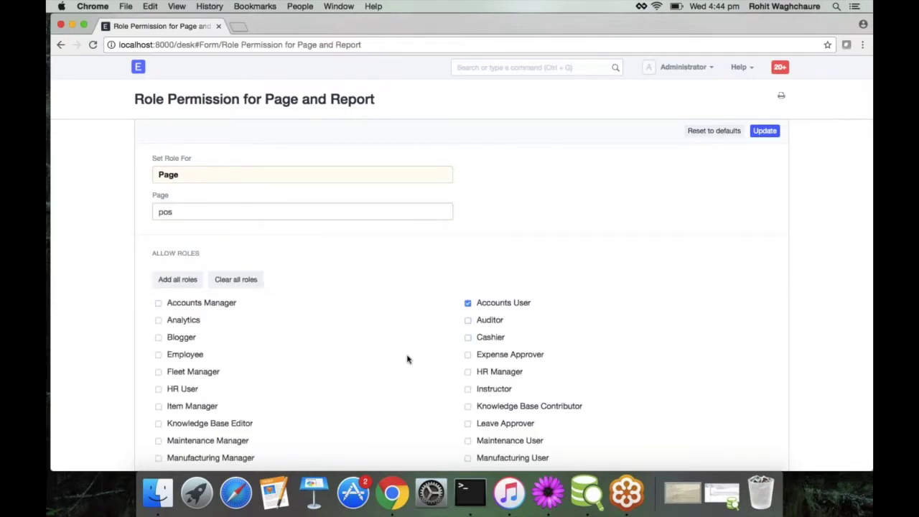
# Step: Allow the Cashier role on the pos page and save the update
pyautogui.scroll(-5, 407, 359)
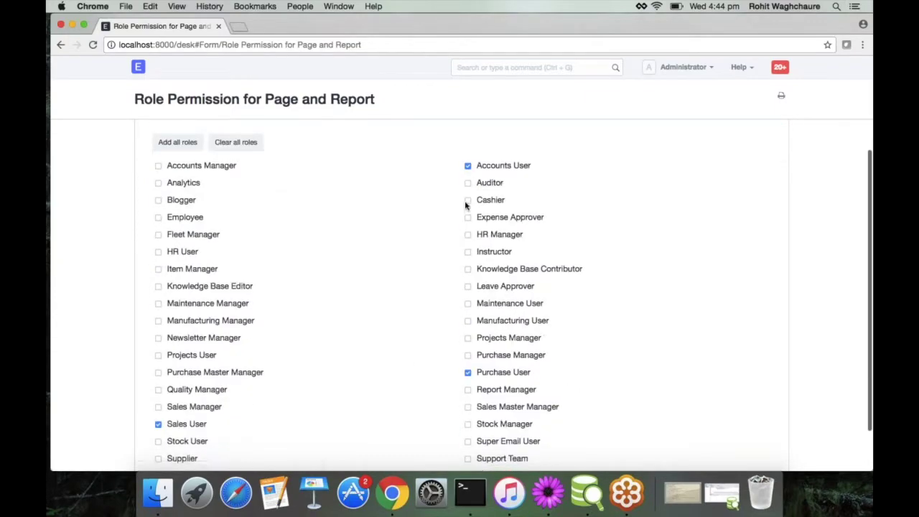
pyautogui.click(467, 200)
pyautogui.scroll(4, 668, 250)
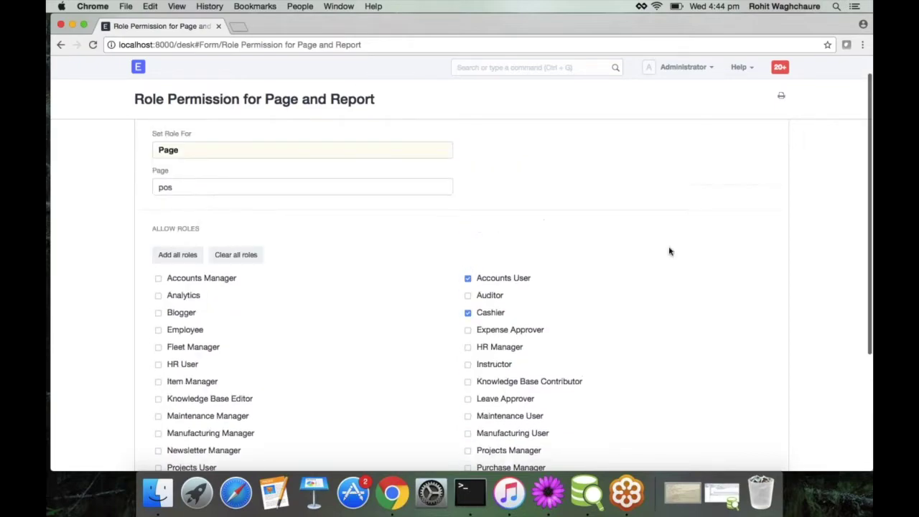
pyautogui.click(765, 131)
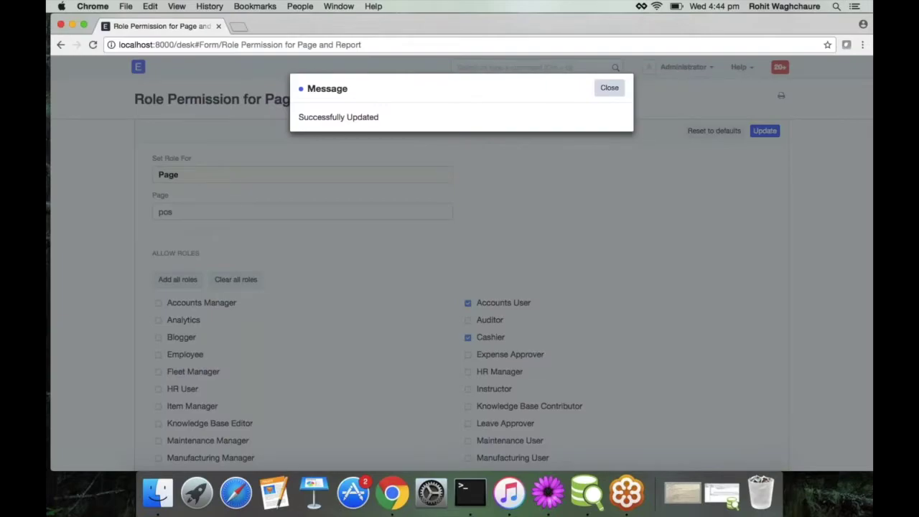
pyautogui.click(609, 88)
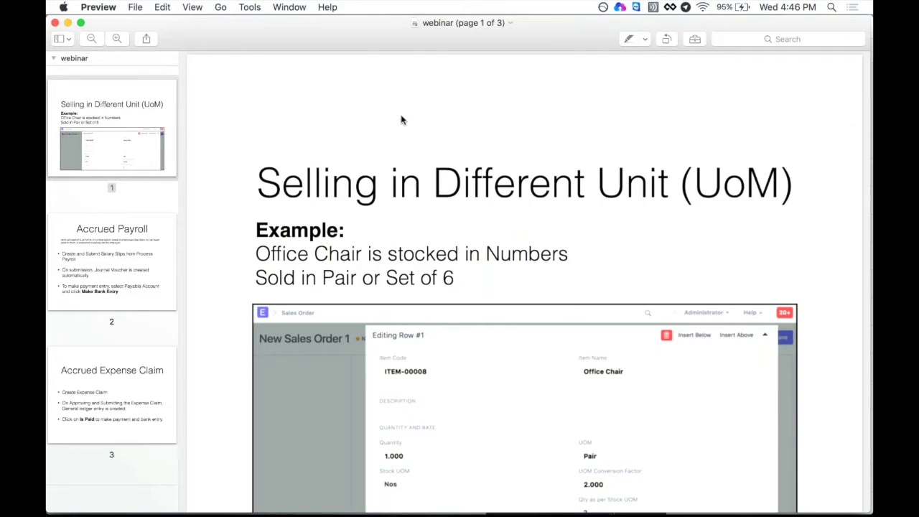
# Step: Show the webinar PDF full screen using Preview's View > Enter Full Screen
pyautogui.click(192, 8)
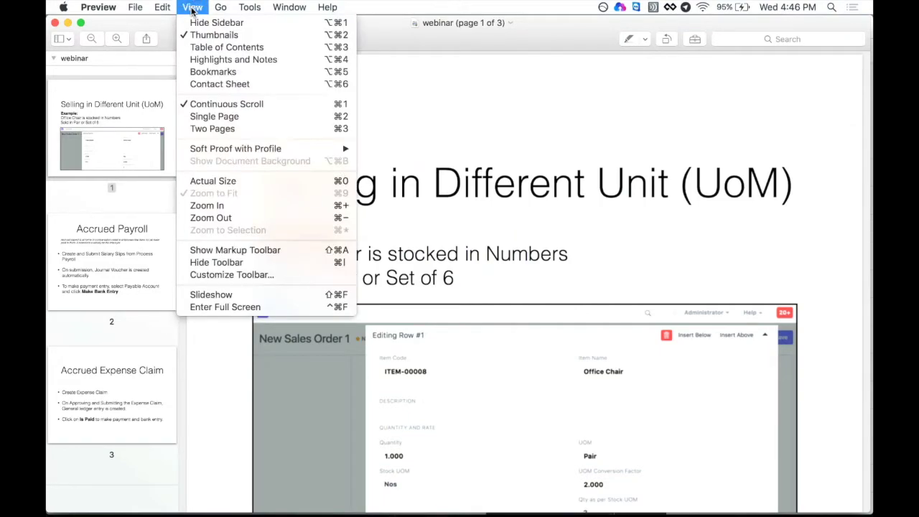
pyautogui.click(218, 307)
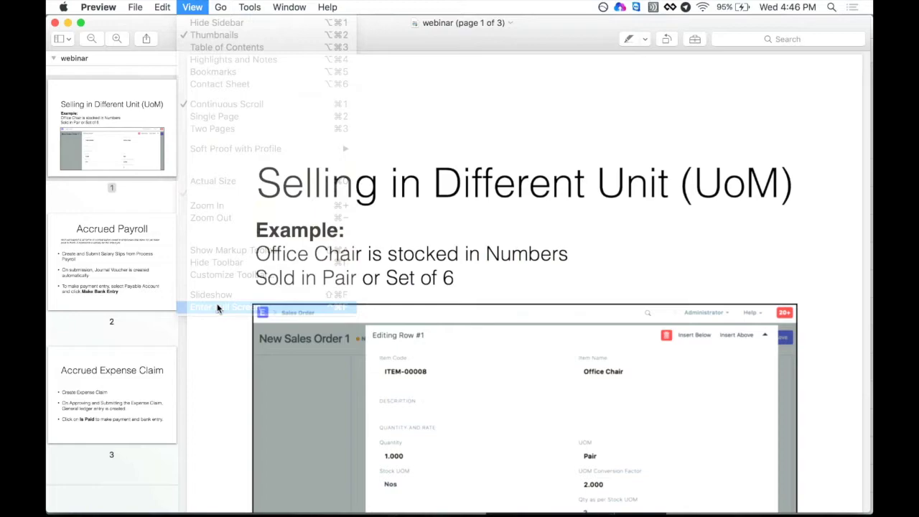
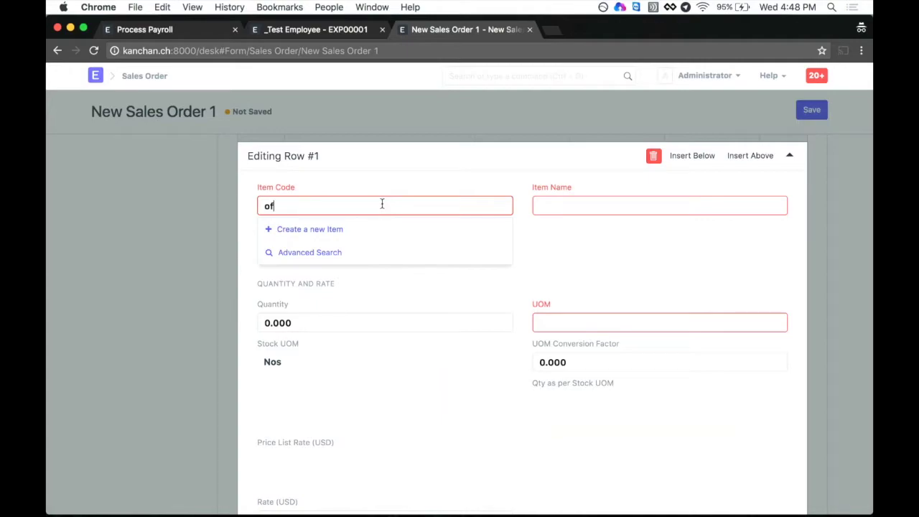
# Step: Pick the Office Chair item ITEM-00008 for row 1 and try the Pair unit
pyautogui.click(396, 232)
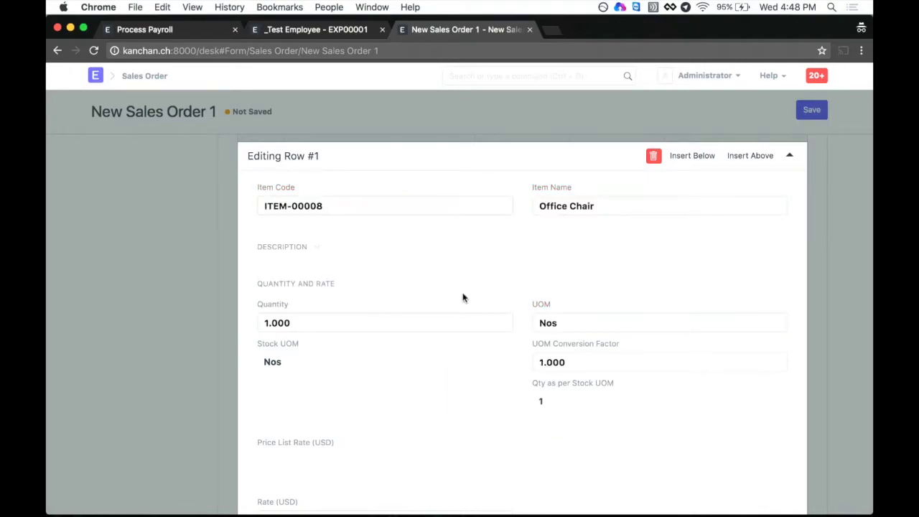
pyautogui.scroll(-1, 462, 297)
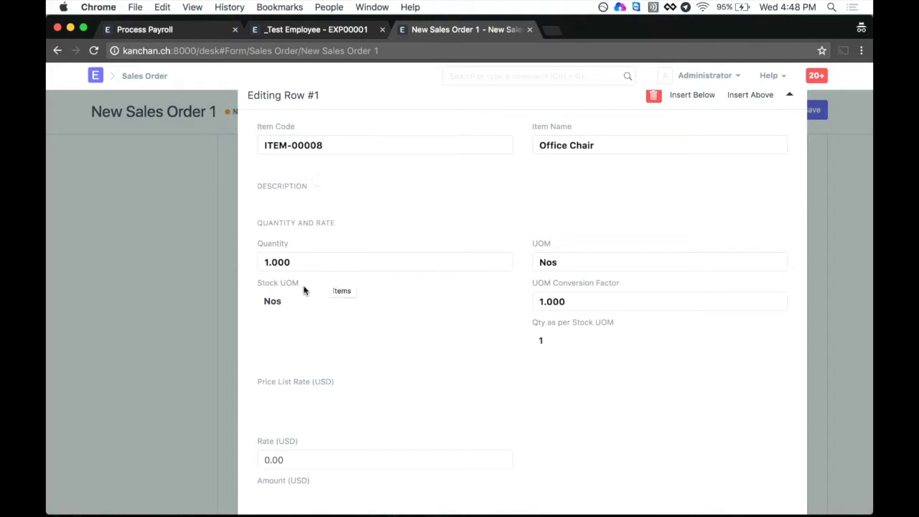
pyautogui.click(578, 264)
pyautogui.write('pair')
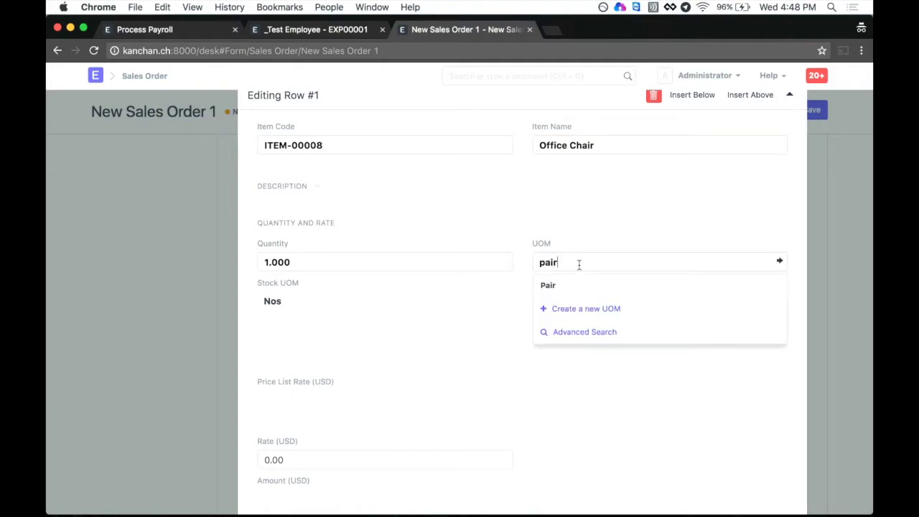
pyautogui.click(587, 286)
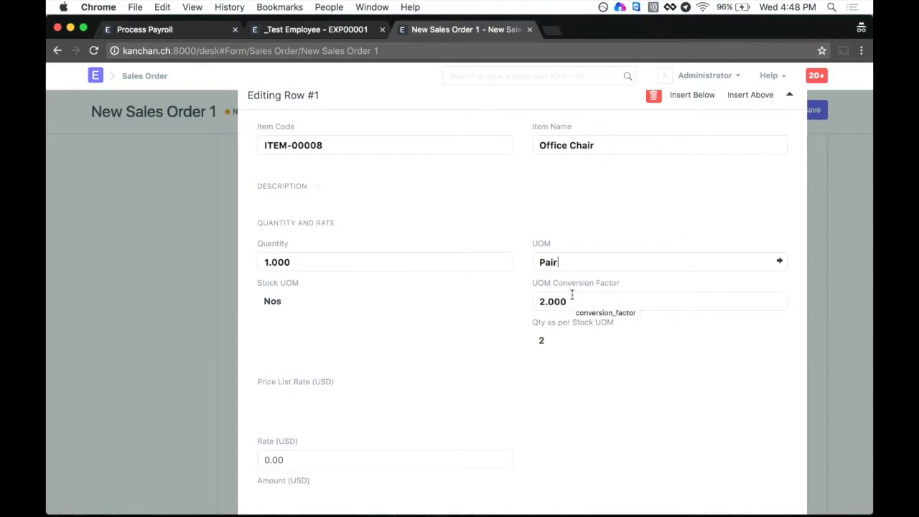
pyautogui.click(575, 302)
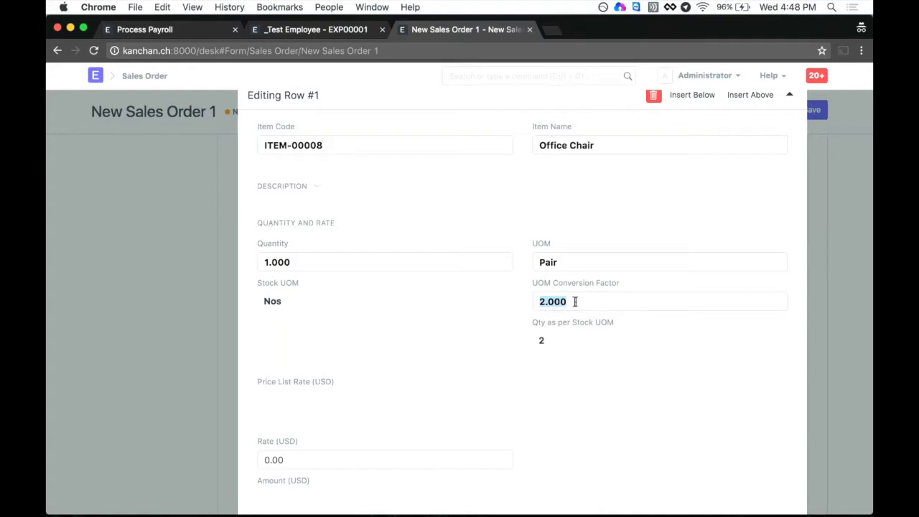
pyautogui.click(598, 304)
# Step: Change row 1's unit to Set with a UOM conversion factor of 4
pyautogui.click(588, 267)
pyautogui.press('BackSpace')
pyautogui.press('BackSpace')
pyautogui.press('BackSpace')
pyautogui.press('BackSpace')
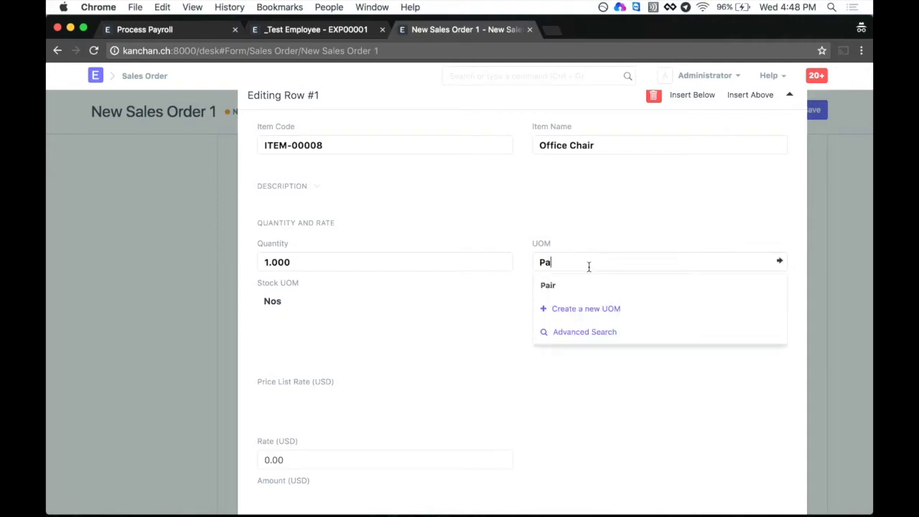
pyautogui.write('se')
pyautogui.click(579, 285)
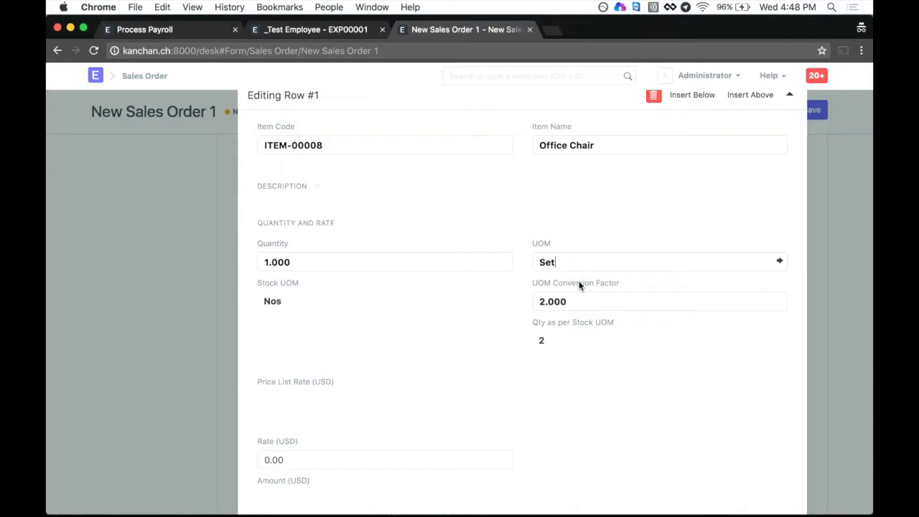
pyautogui.click(575, 302)
pyautogui.write('4')
pyautogui.click(492, 344)
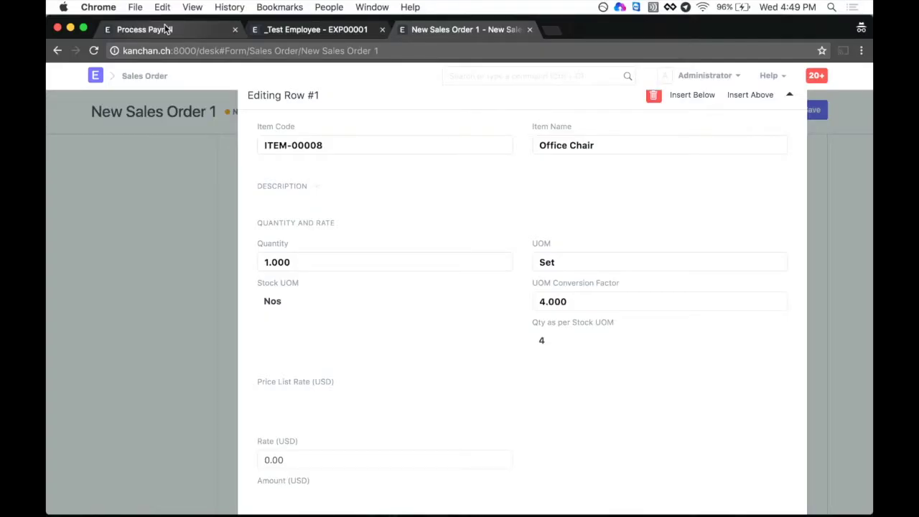
pyautogui.click(165, 29)
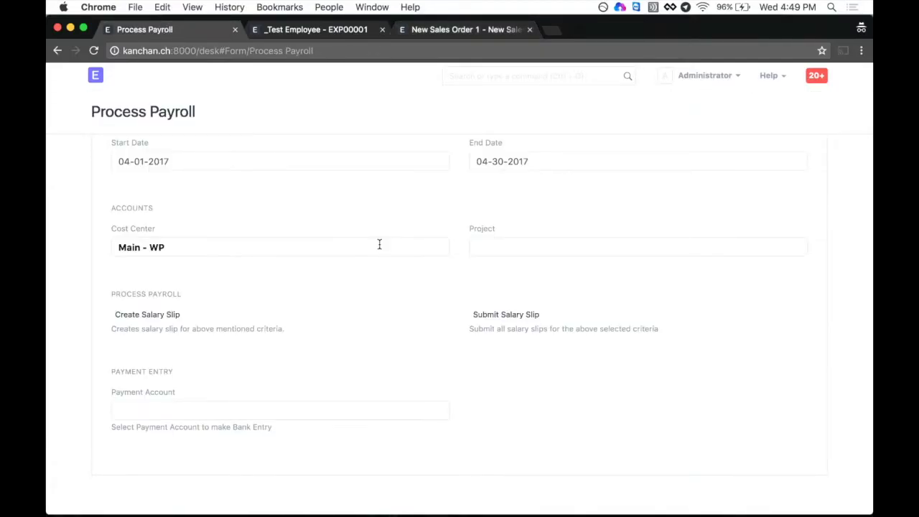
# Step: Create the April 2017 salary slips, dismissing the multiple salary structures warning
pyautogui.scroll(5, 378, 245)
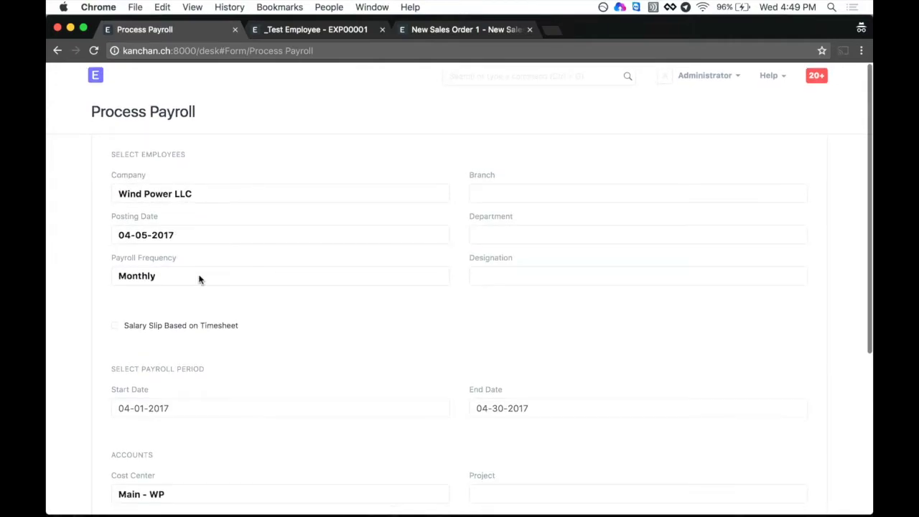
pyautogui.scroll(-5, 345, 294)
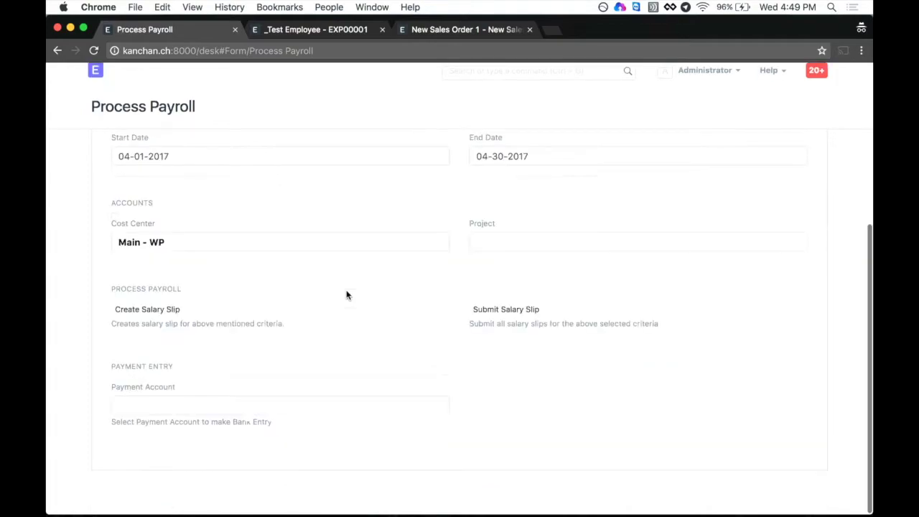
pyautogui.scroll(3, 347, 289)
pyautogui.scroll(-3, 347, 289)
pyautogui.click(157, 314)
pyautogui.scroll(-2, 326, 341)
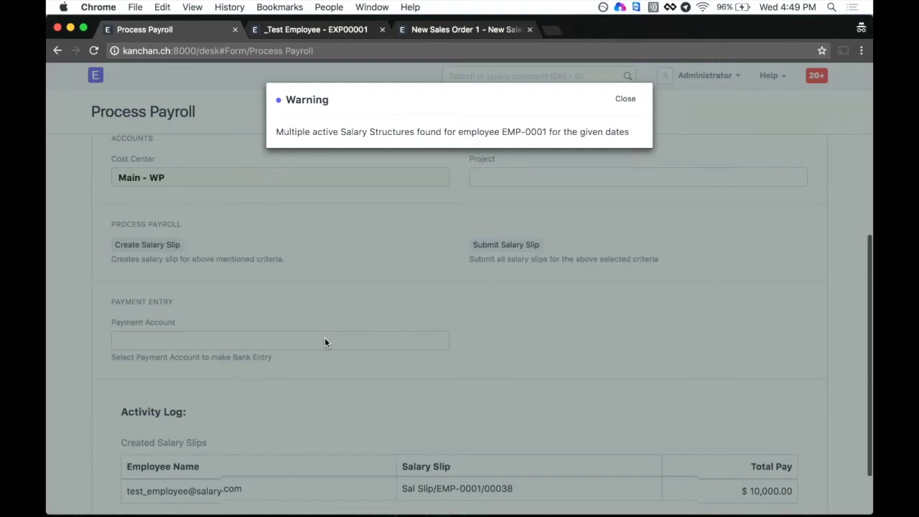
pyautogui.click(626, 100)
# Step: Open accrual journal entry JV-00011 from the activity log in a new tab
pyautogui.scroll(-2, 454, 352)
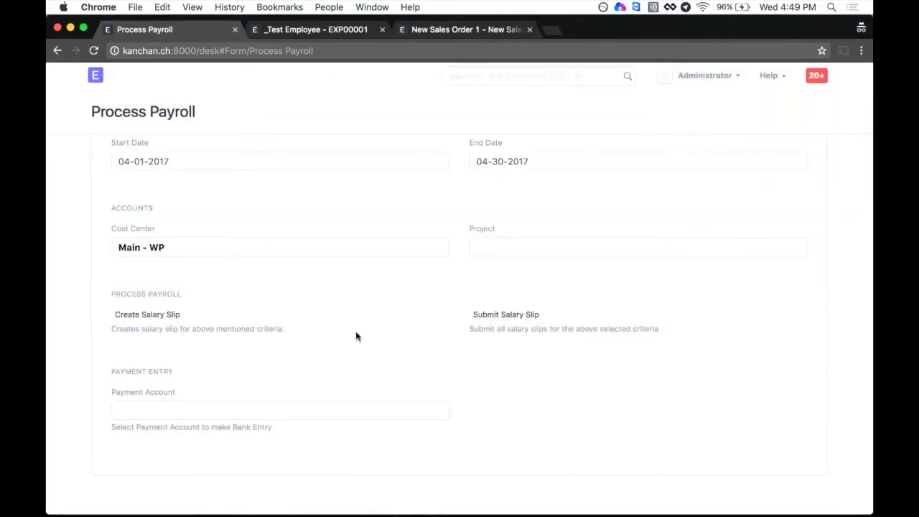
pyautogui.scroll(-1, 356, 333)
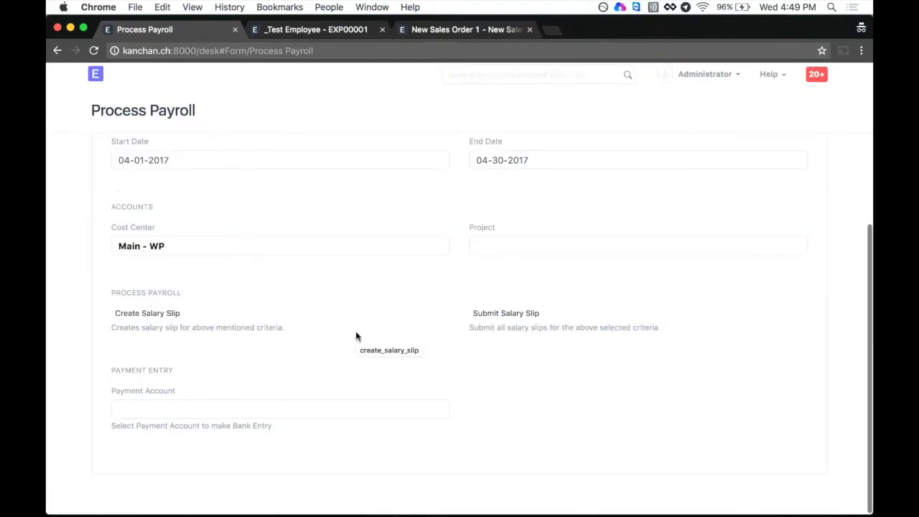
pyautogui.scroll(-4, 366, 338)
pyautogui.scroll(-1, 379, 343)
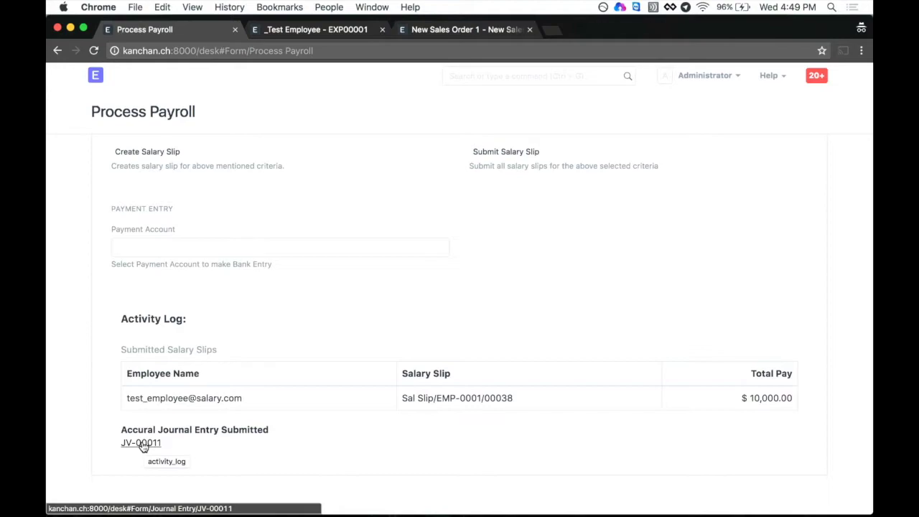
pyautogui.keyDown('super'); pyautogui.click(142, 443); pyautogui.keyUp('super')
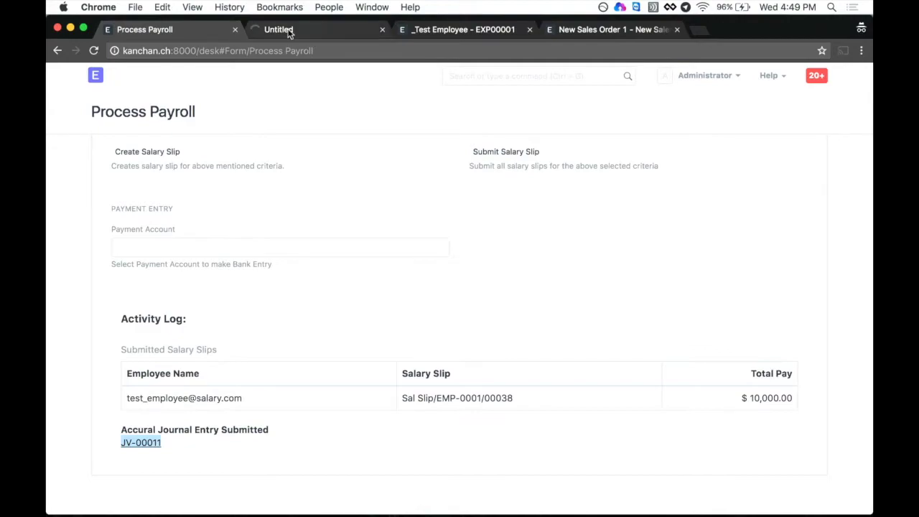
pyautogui.click(290, 31)
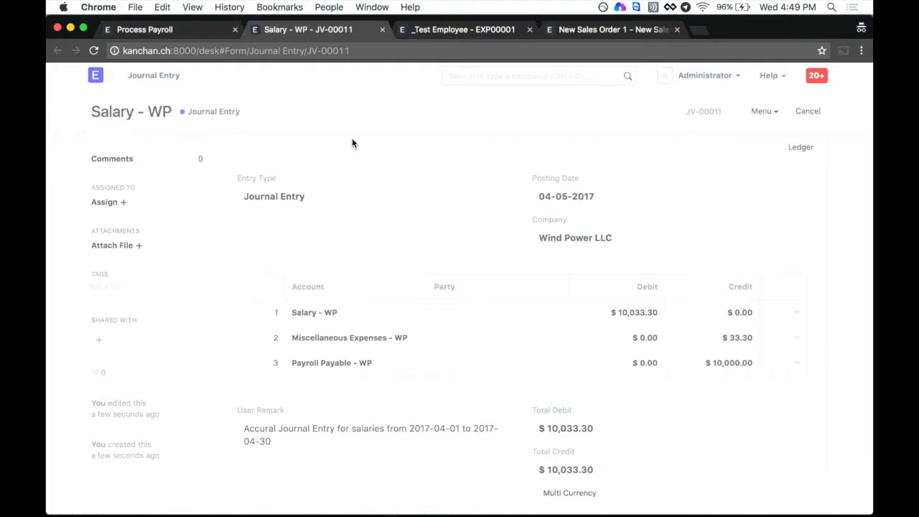
# Step: Review journal entry JV-00011, which debits Salary - WP $10,033.30
pyautogui.click(153, 29)
pyautogui.scroll(3, 327, 424)
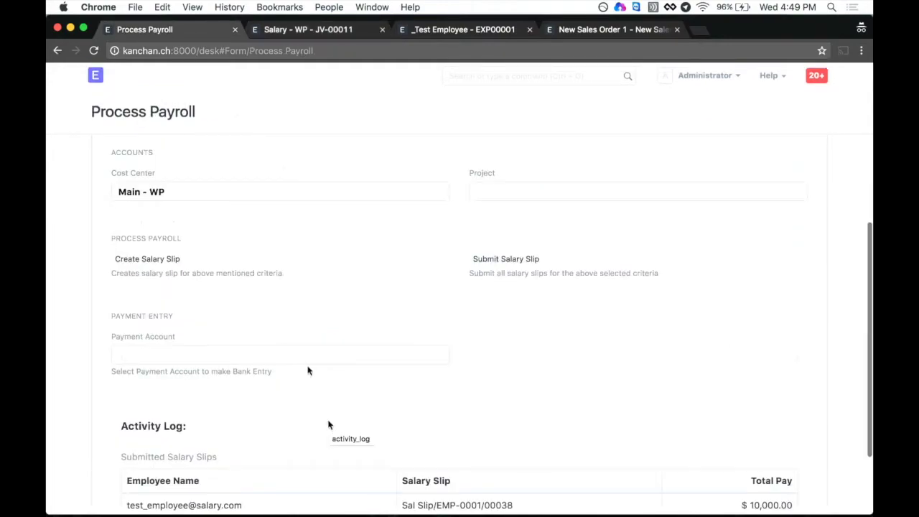
pyautogui.scroll(3, 328, 424)
pyautogui.click(321, 29)
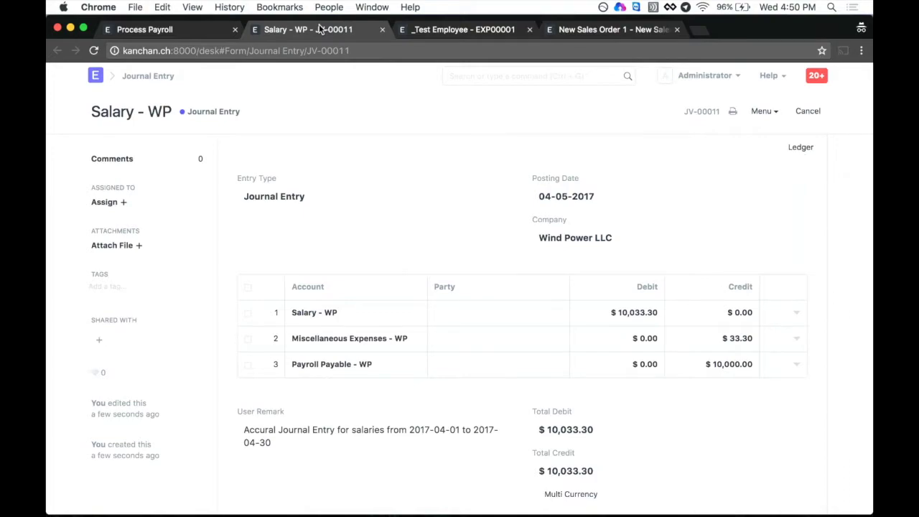
pyautogui.scroll(-2, 464, 394)
pyautogui.scroll(2, 479, 392)
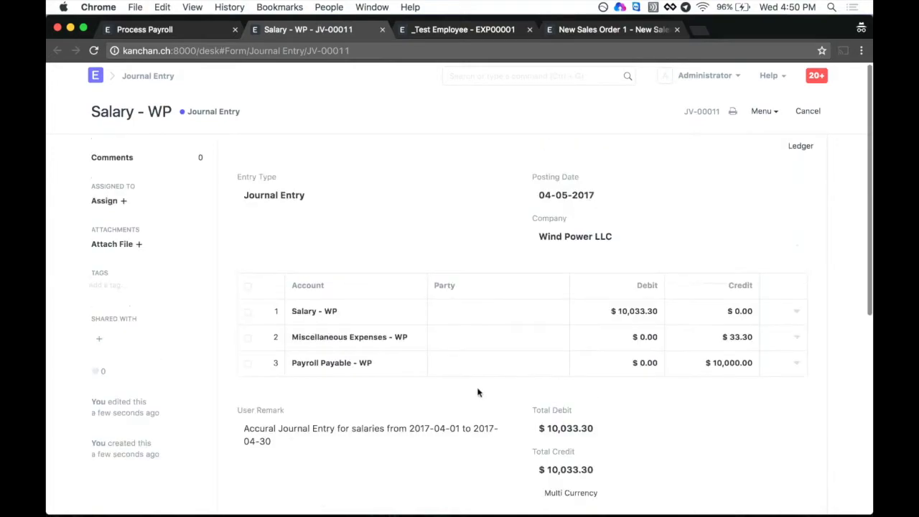
pyautogui.scroll(-2, 478, 391)
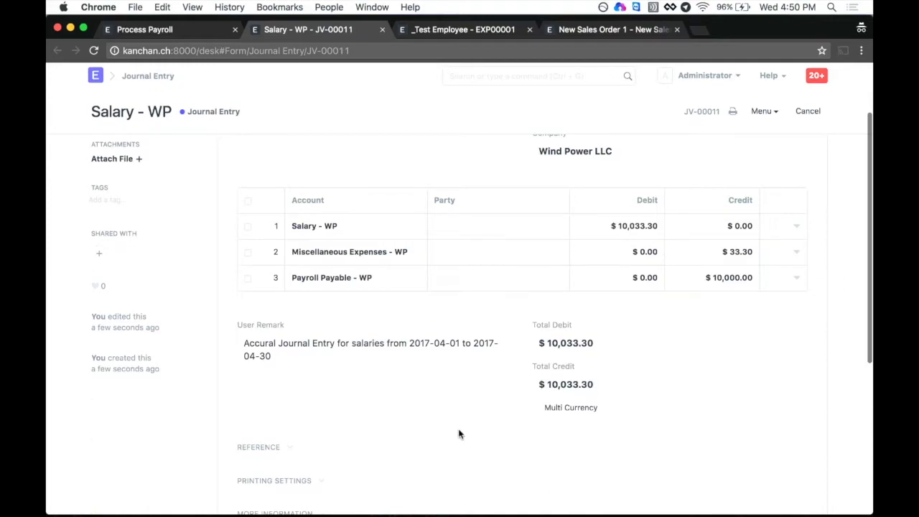
pyautogui.scroll(2, 459, 433)
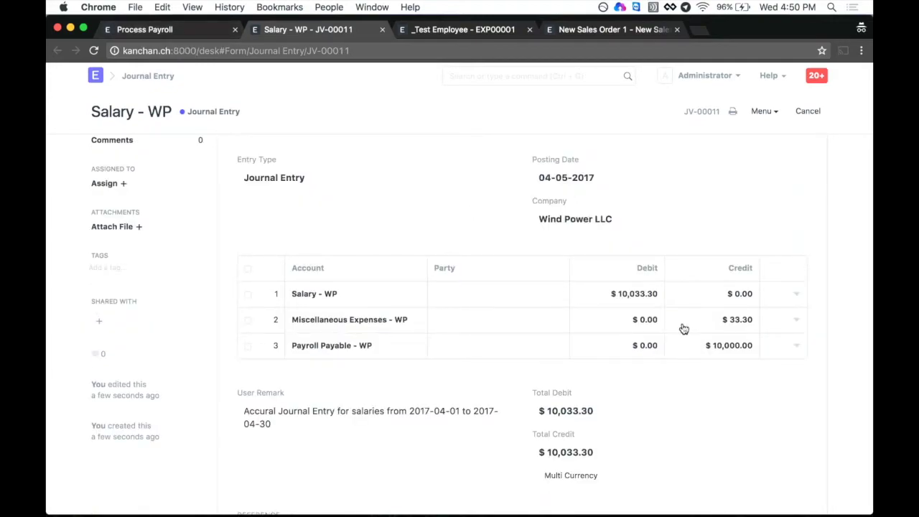
pyautogui.scroll(-2, 596, 432)
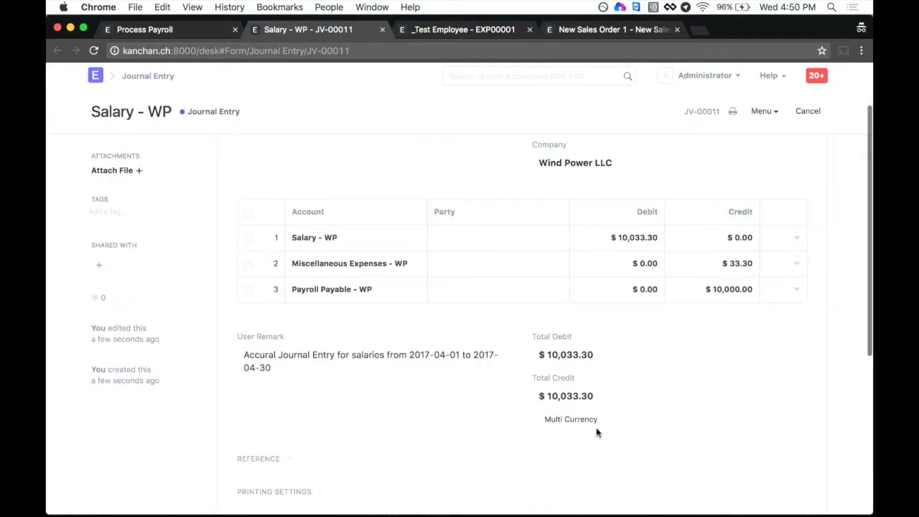
# Step: Return to the Process Payroll form's payment account field
pyautogui.click(160, 31)
pyautogui.scroll(-5, 189, 230)
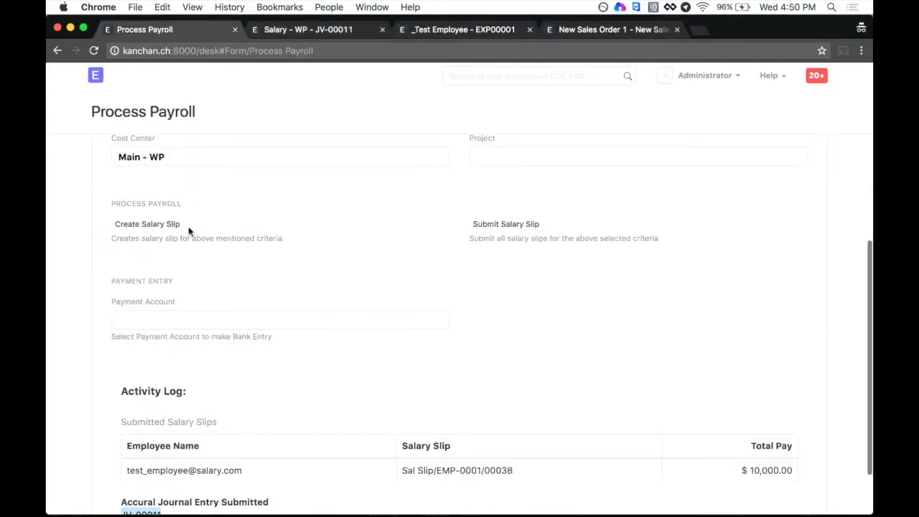
pyautogui.click(155, 320)
# Step: Choose Cash - WP as payment account and make the $10,000 salary bank entry
pyautogui.click(174, 347)
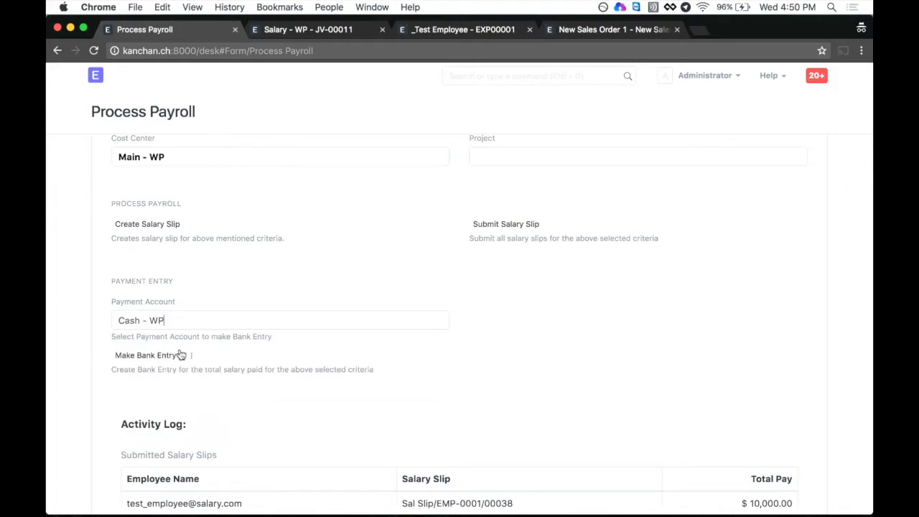
pyautogui.click(132, 359)
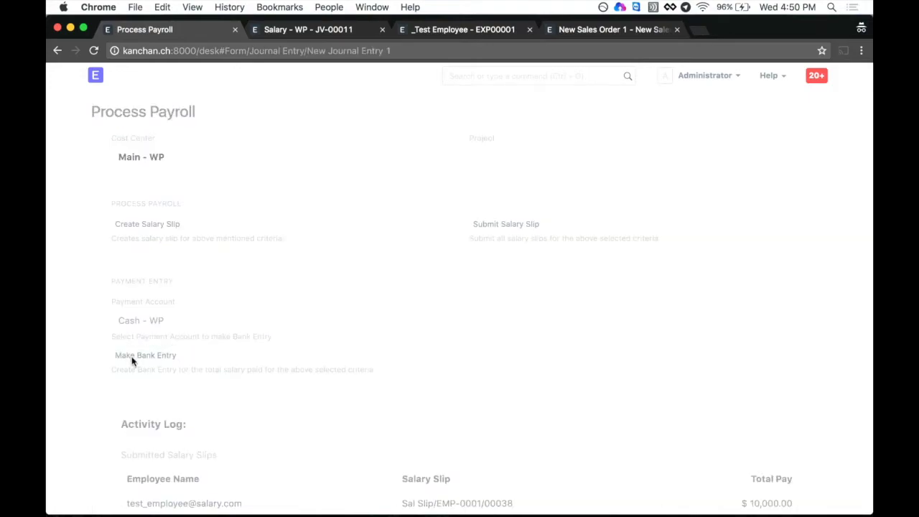
pyautogui.scroll(-2, 481, 350)
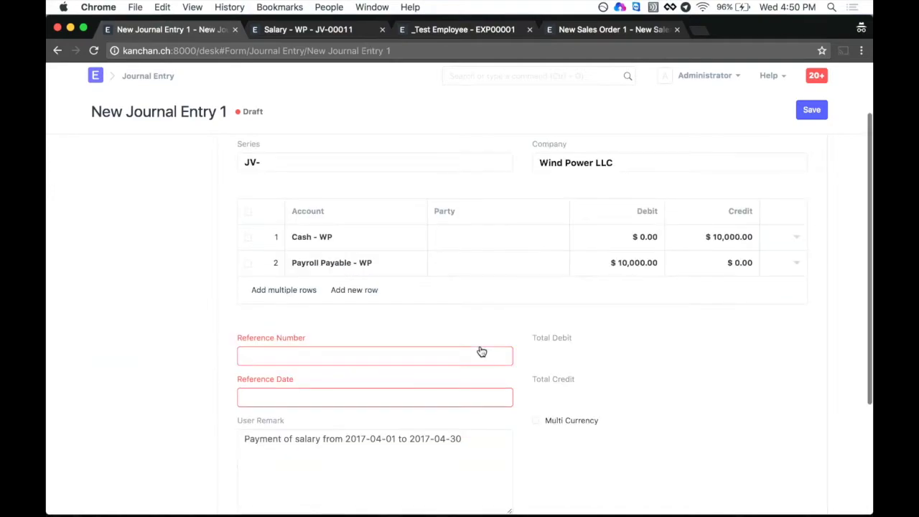
pyautogui.scroll(-1, 480, 350)
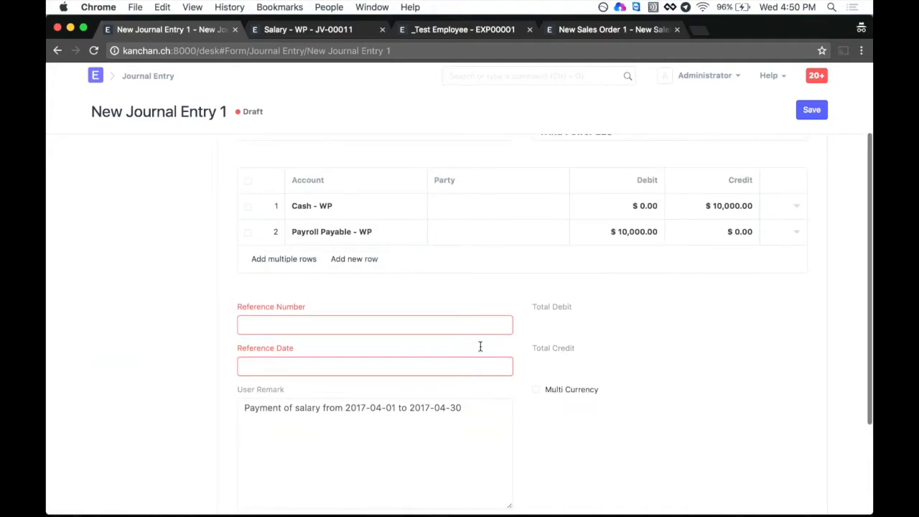
pyautogui.scroll(2, 480, 350)
pyautogui.scroll(-2, 481, 350)
pyautogui.click(386, 301)
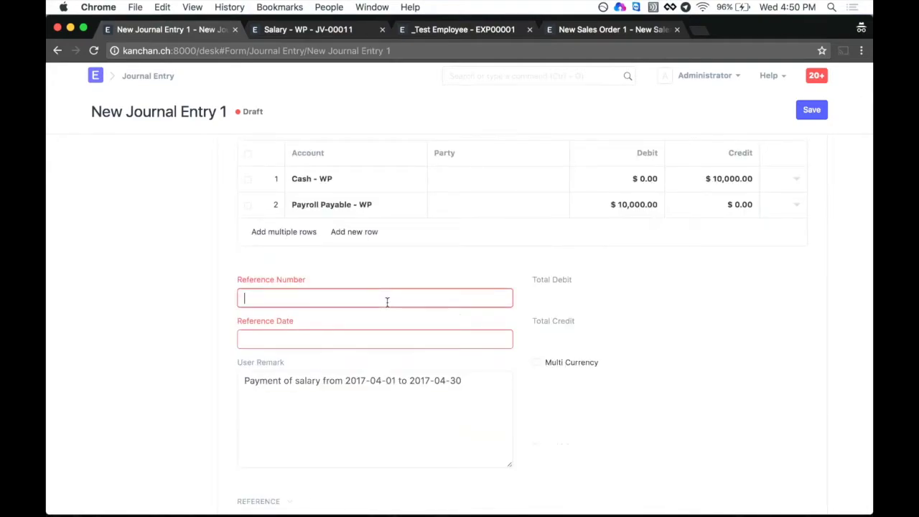
pyautogui.scroll(4, 659, 359)
pyautogui.scroll(-1, 658, 359)
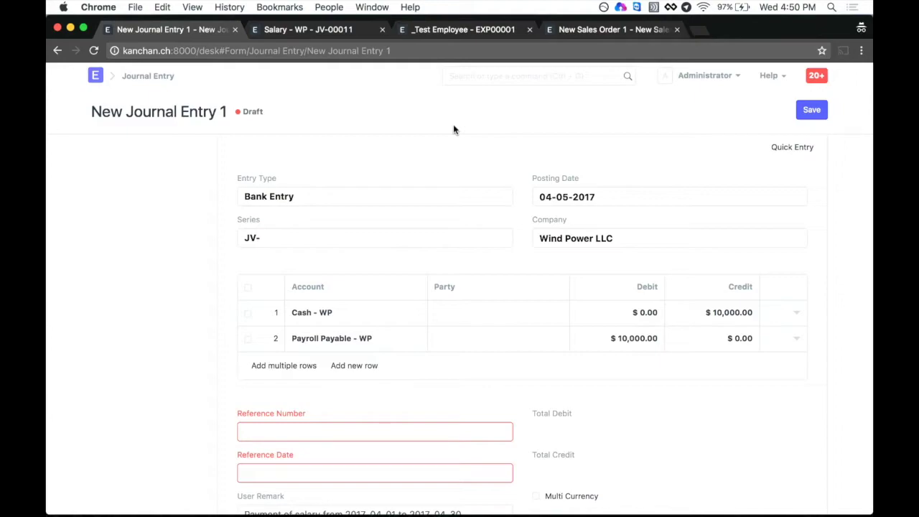
pyautogui.click(457, 31)
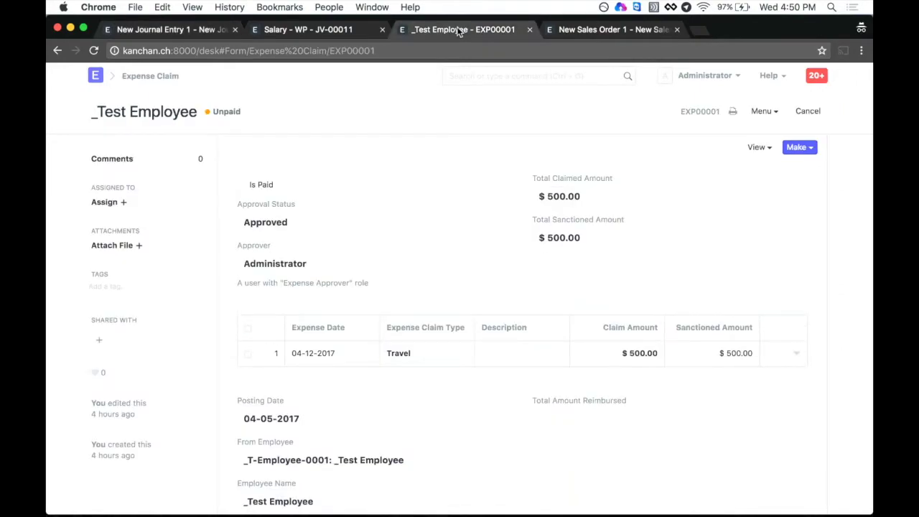
pyautogui.scroll(-1, 293, 164)
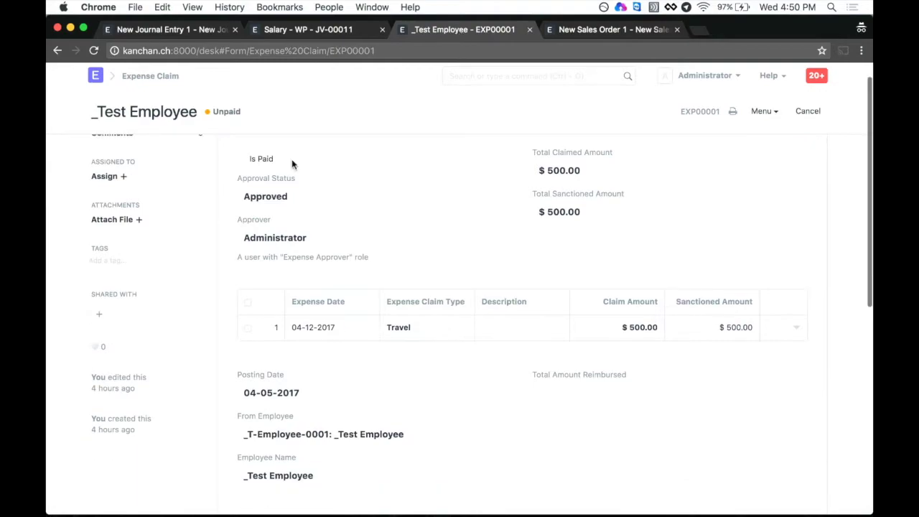
pyautogui.scroll(1, 292, 164)
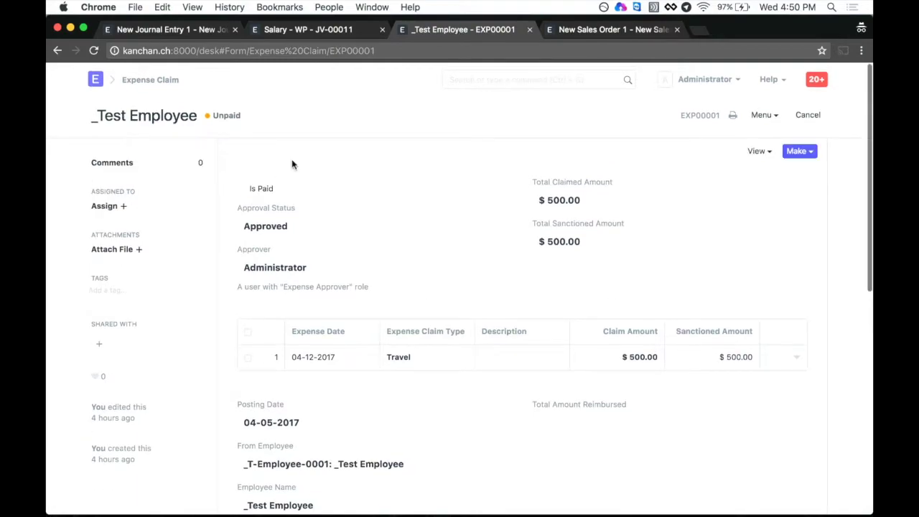
pyautogui.scroll(-5, 292, 163)
pyautogui.scroll(1, 291, 164)
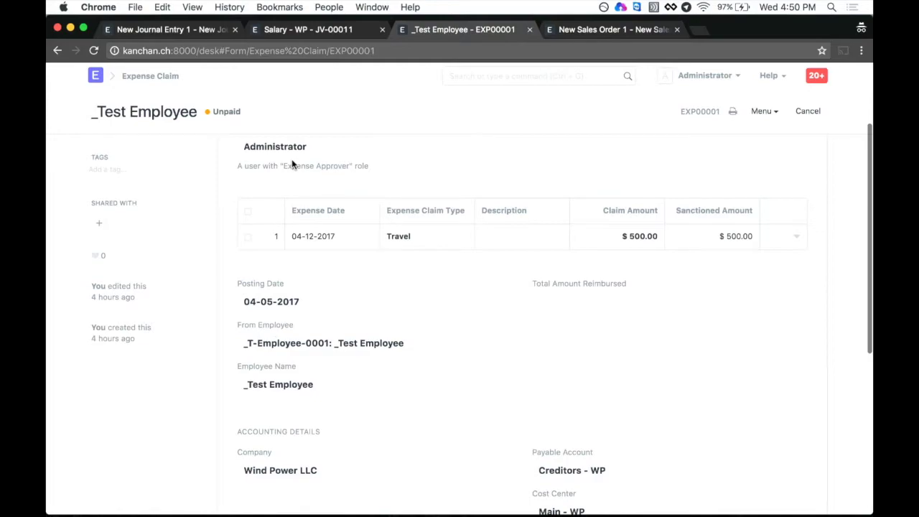
pyautogui.scroll(4, 292, 164)
pyautogui.scroll(-12, 391, 228)
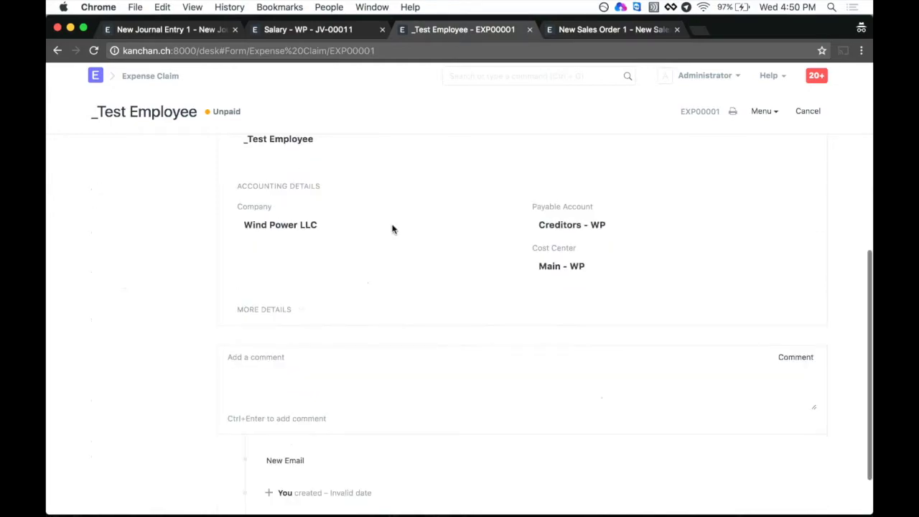
pyautogui.scroll(11, 392, 229)
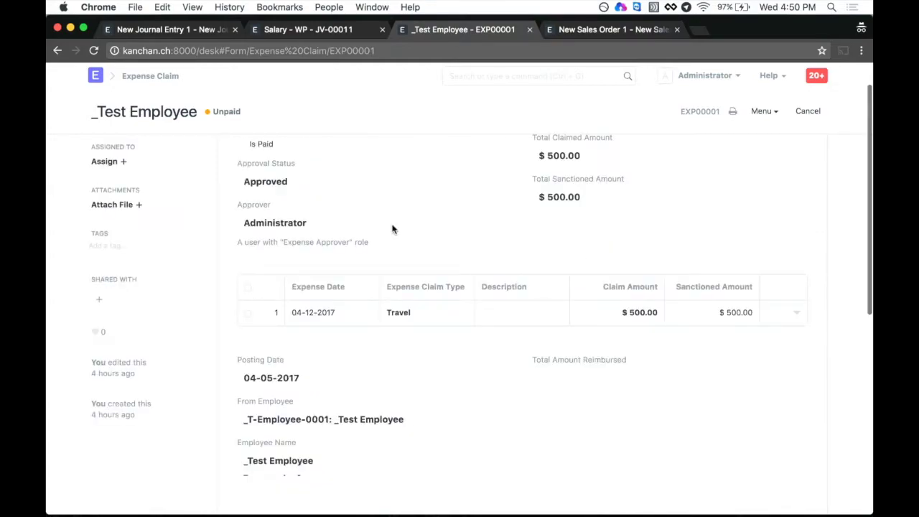
pyautogui.scroll(2, 392, 229)
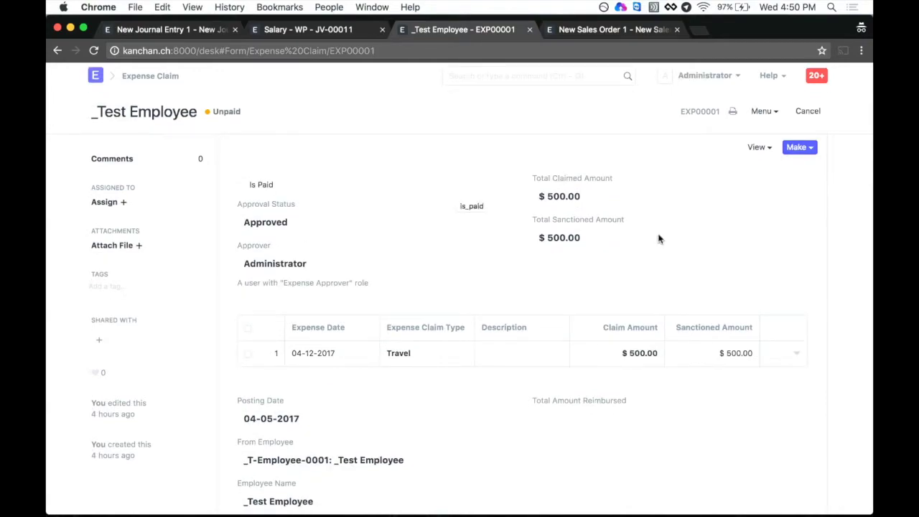
pyautogui.click(765, 152)
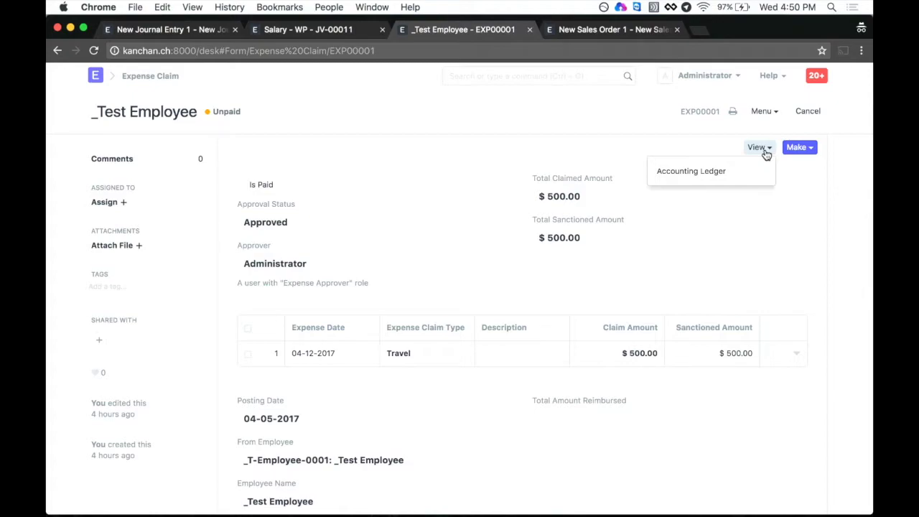
pyautogui.click(656, 274)
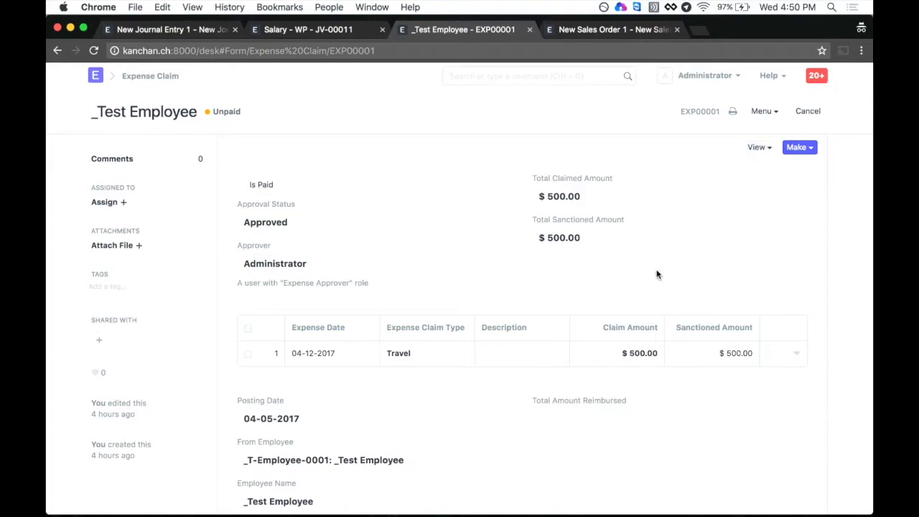
pyautogui.scroll(-3, 431, 320)
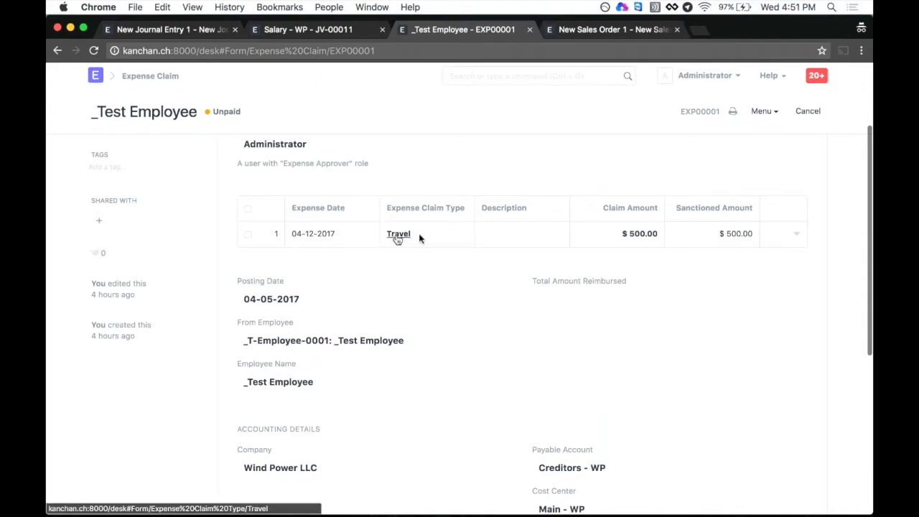
pyautogui.keyDown('super'); pyautogui.click(398, 233); pyautogui.keyUp('super')
pyautogui.click(570, 28)
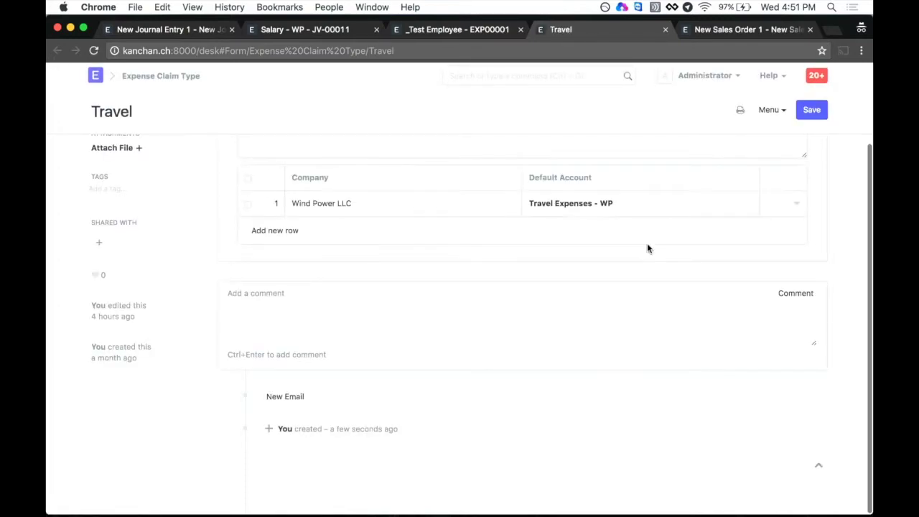
pyautogui.press('super+w')
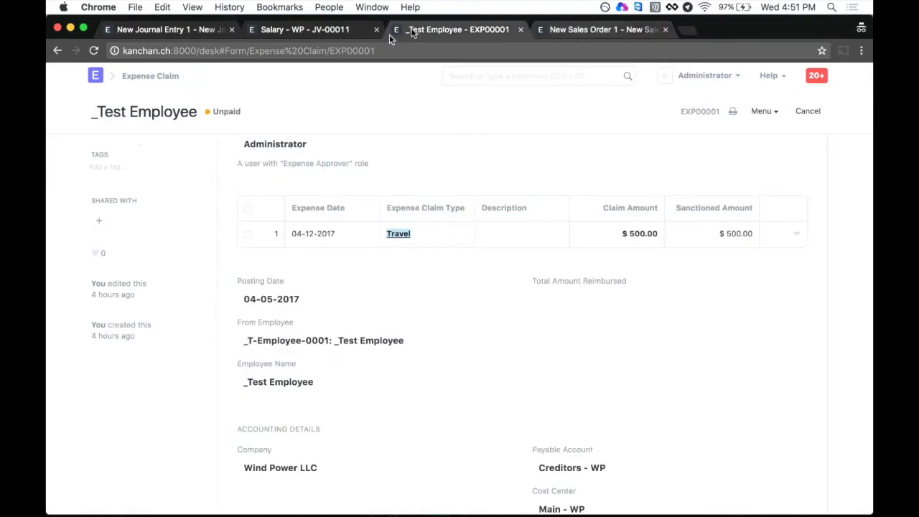
pyautogui.scroll(-4, 492, 440)
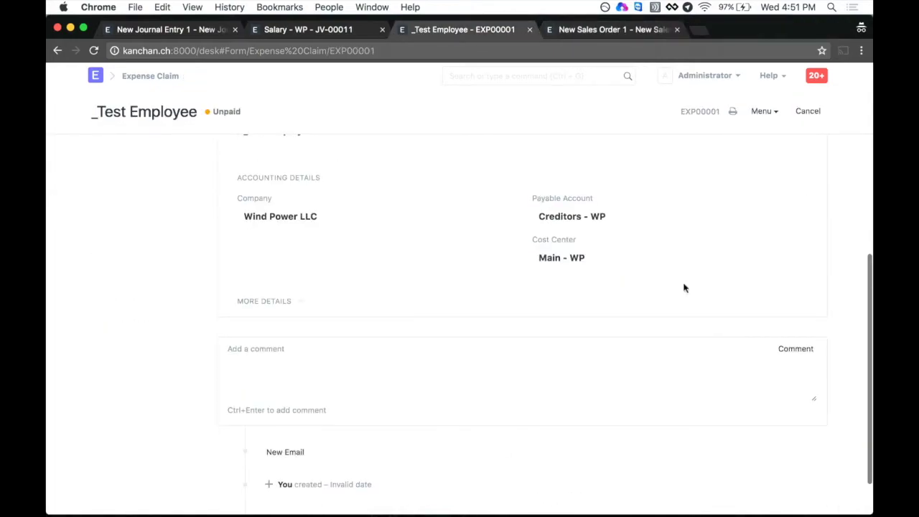
pyautogui.scroll(5, 497, 316)
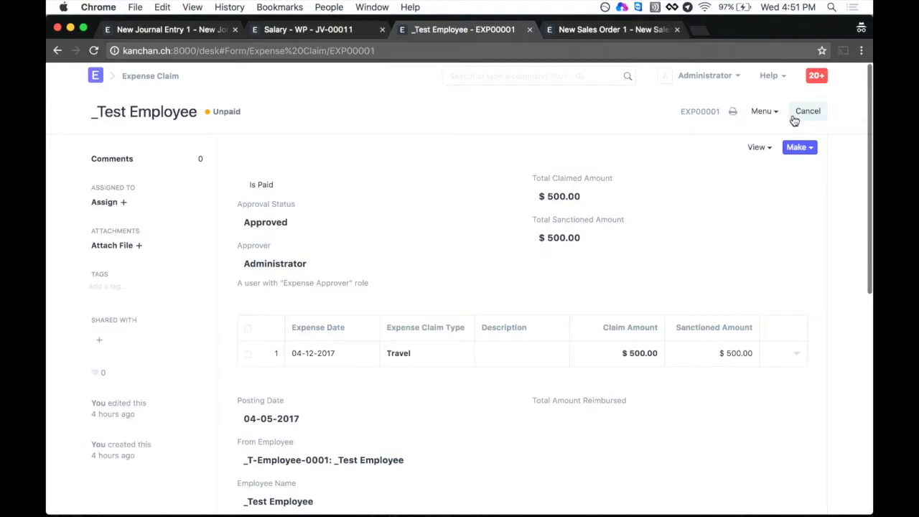
pyautogui.click(759, 149)
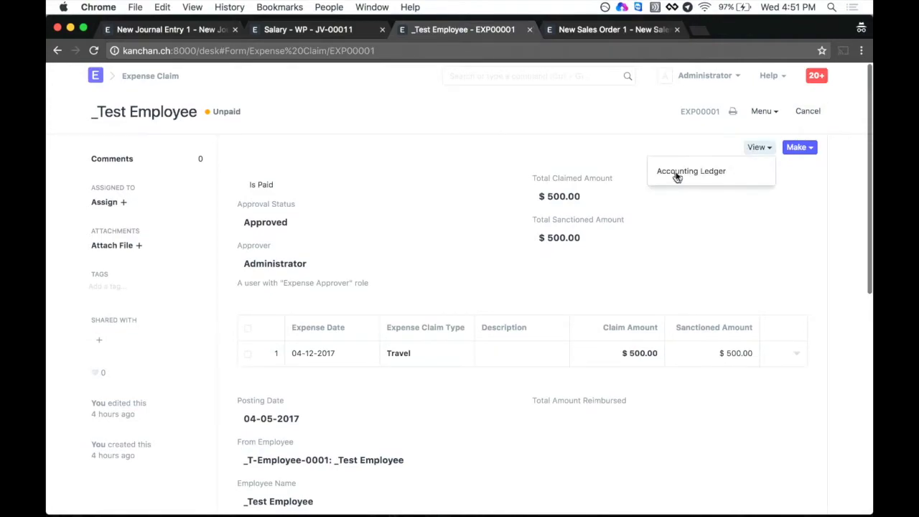
pyautogui.click(622, 189)
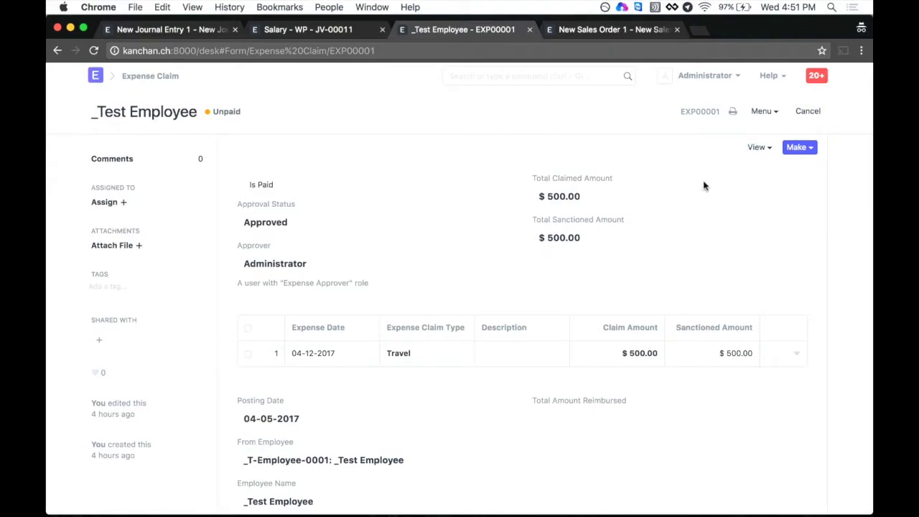
pyautogui.click(758, 147)
pyautogui.click(723, 177)
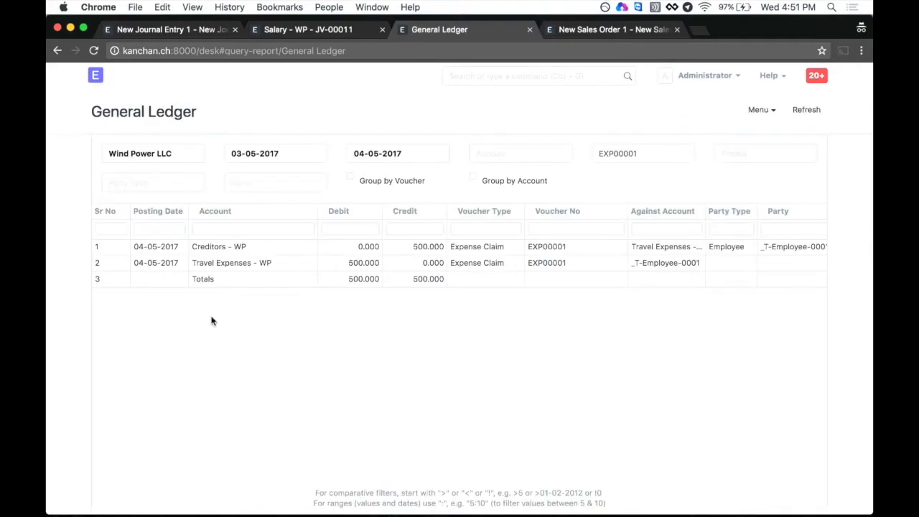
pyautogui.hscroll(3, 701, 306)
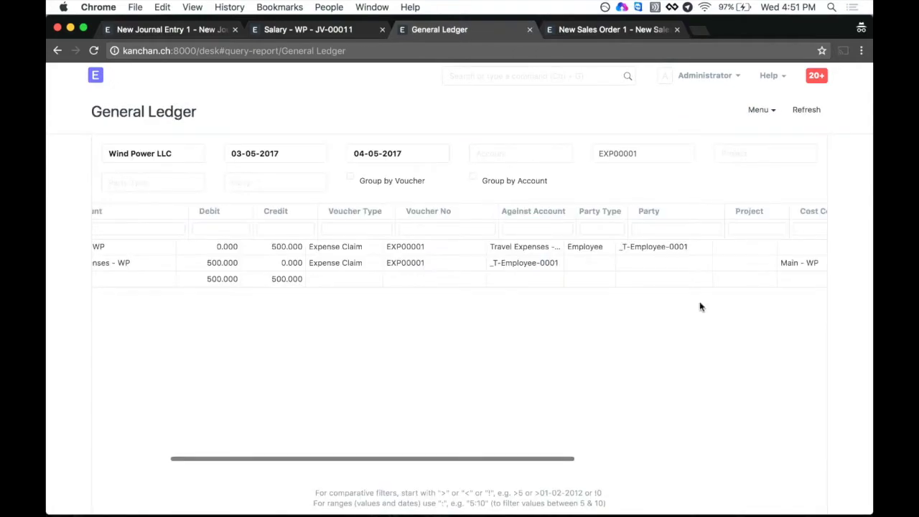
pyautogui.hscroll(5, 700, 306)
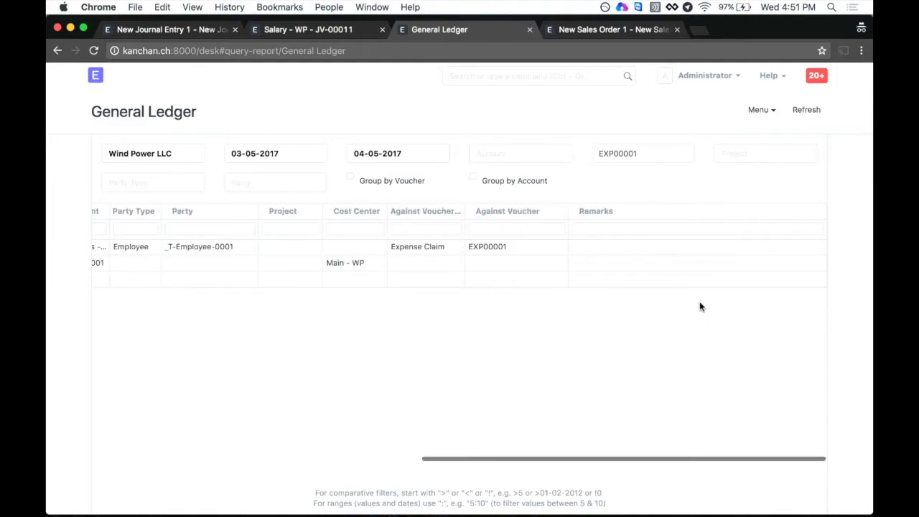
pyautogui.hscroll(-8, 700, 307)
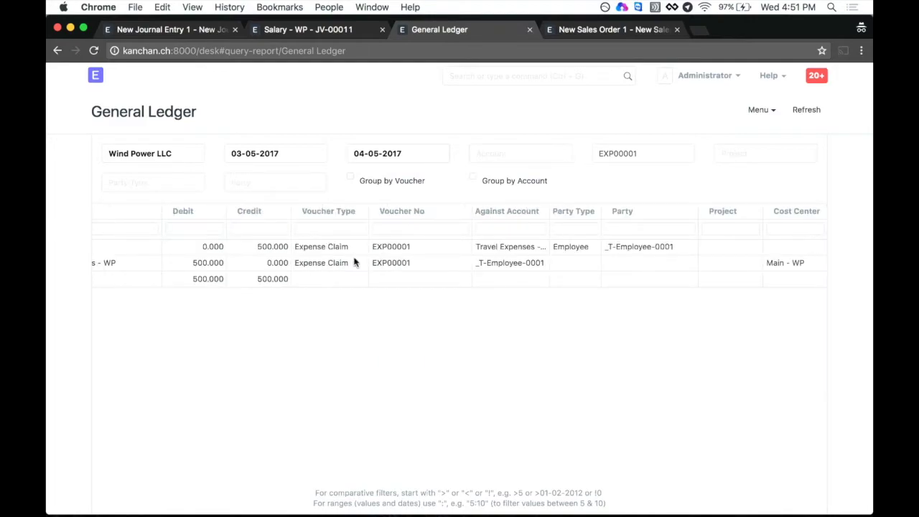
pyautogui.hscroll(-3, 292, 313)
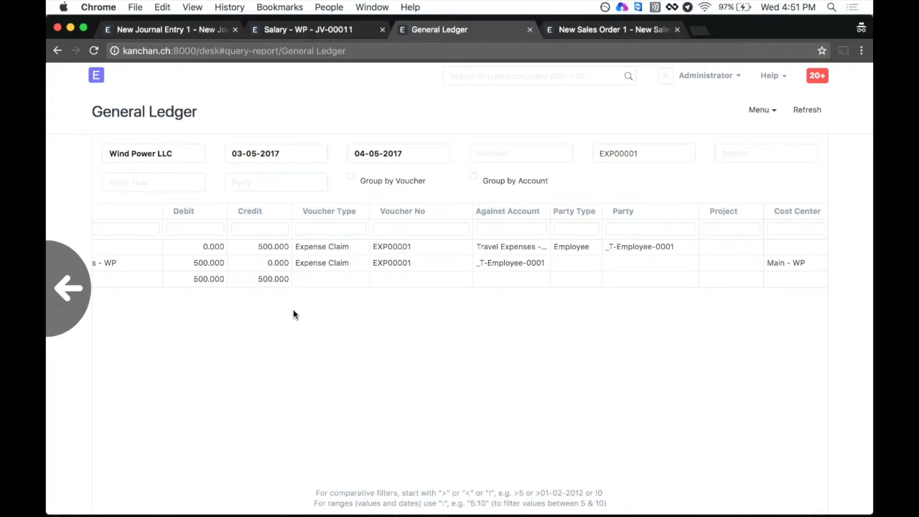
pyautogui.click(758, 148)
pyautogui.click(686, 167)
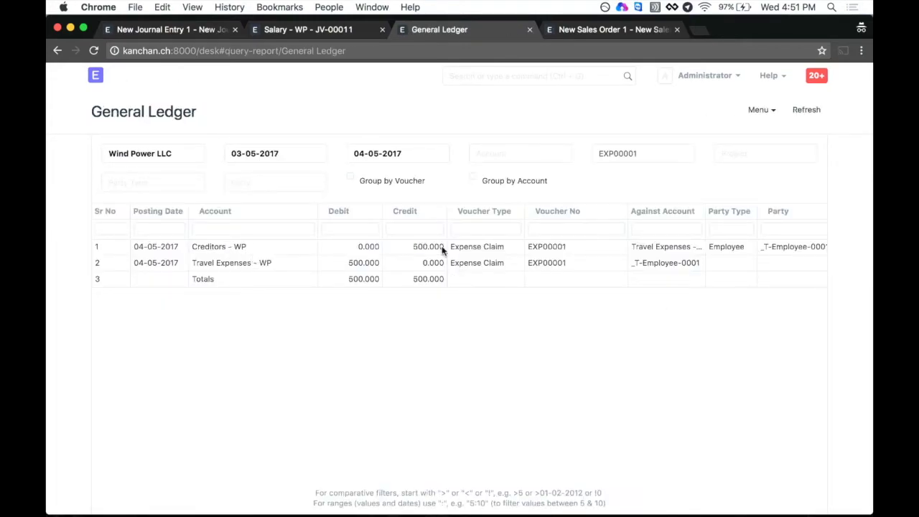
pyautogui.click(250, 263)
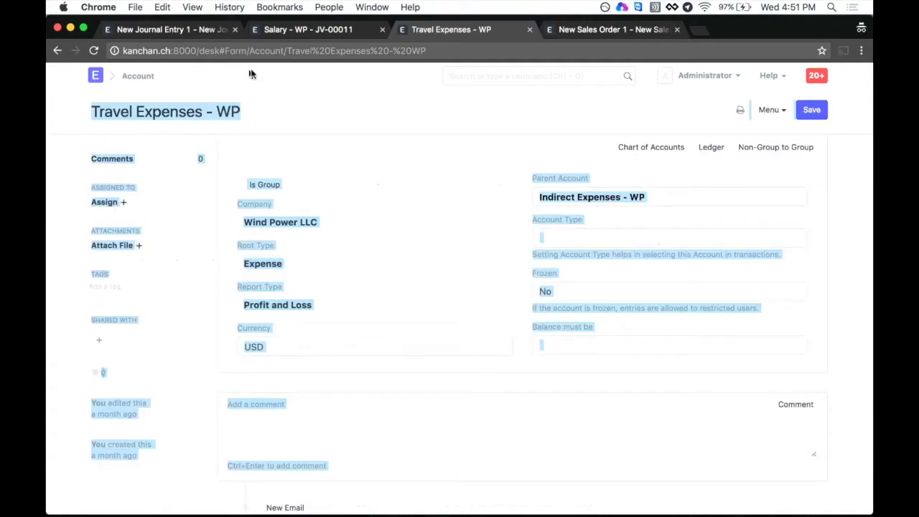
pyautogui.click(53, 52)
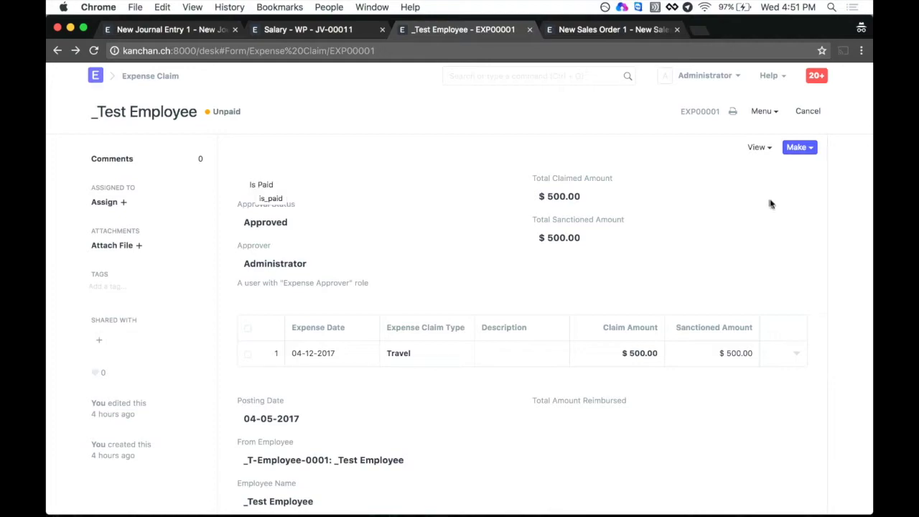
# Step: Make a Bank Entry for the $500 expense claim and start its reference number and date
pyautogui.click(797, 148)
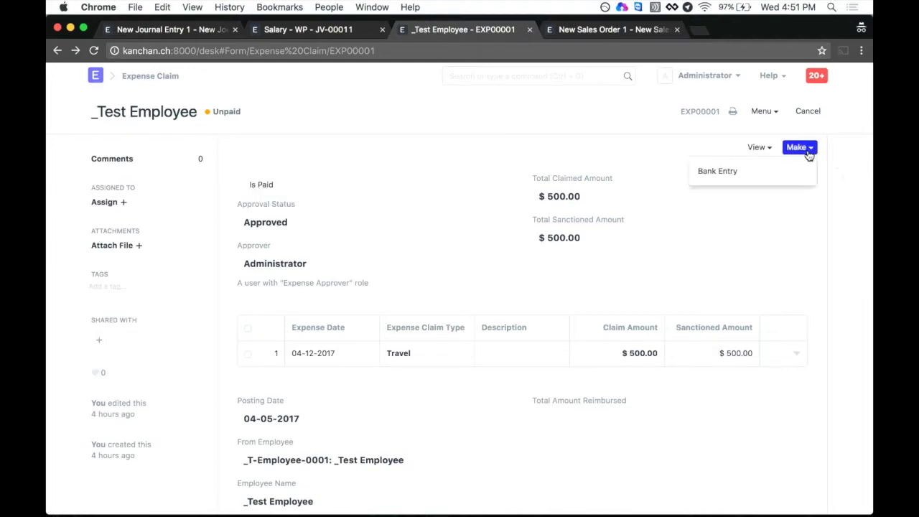
pyautogui.click(746, 172)
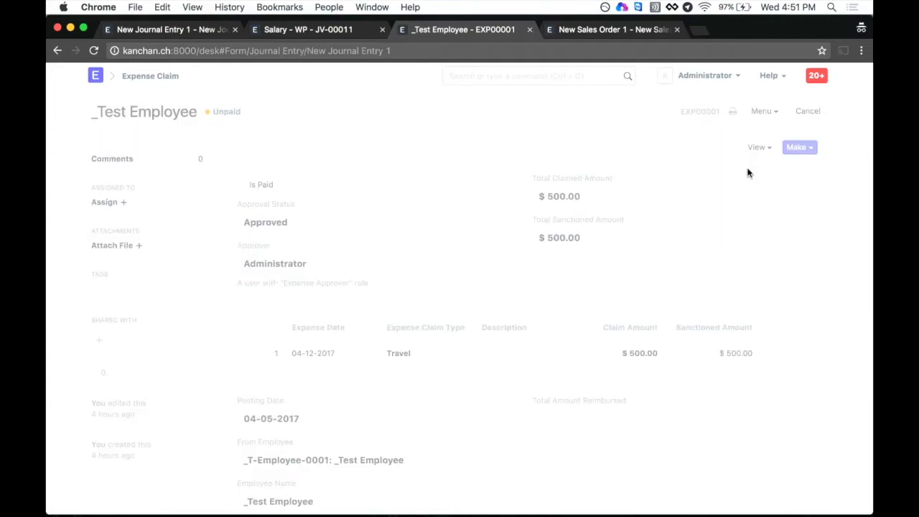
pyautogui.scroll(-1, 621, 364)
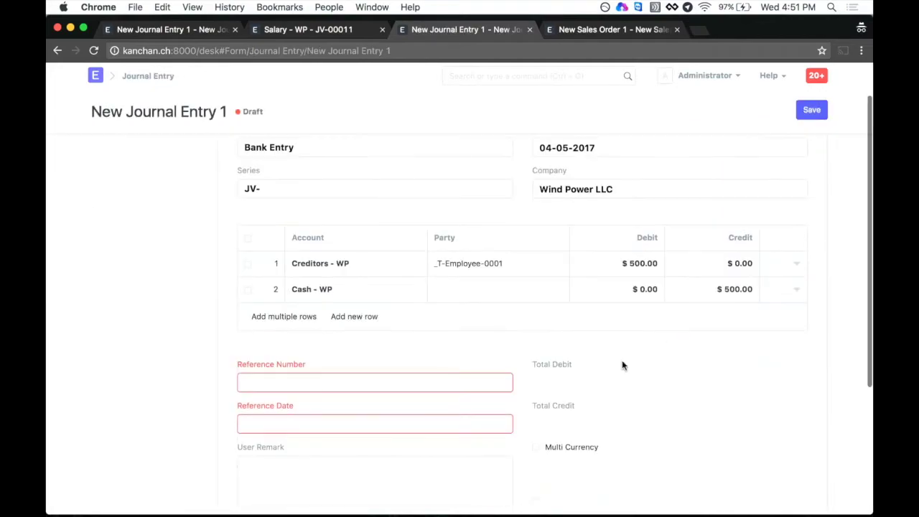
pyautogui.click(299, 382)
pyautogui.click(332, 423)
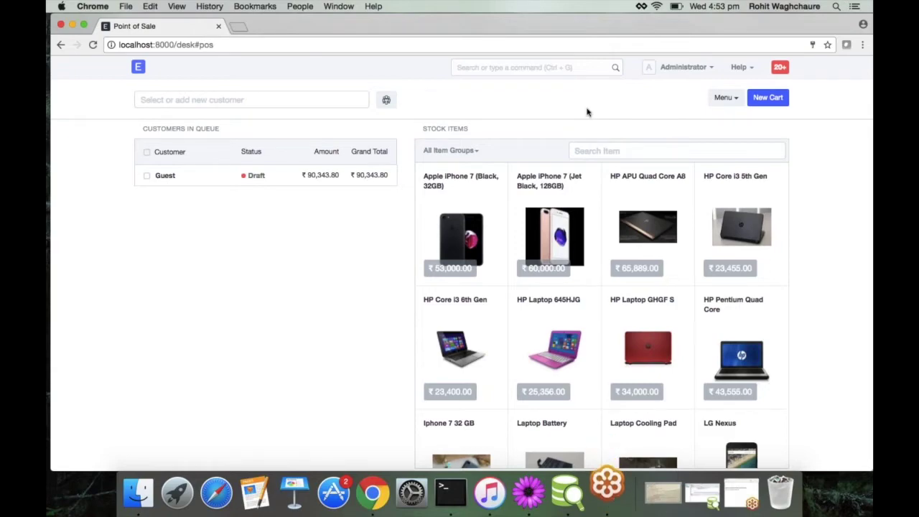
# Step: Start a new POS customer and enter the customer's full name
pyautogui.click(259, 100)
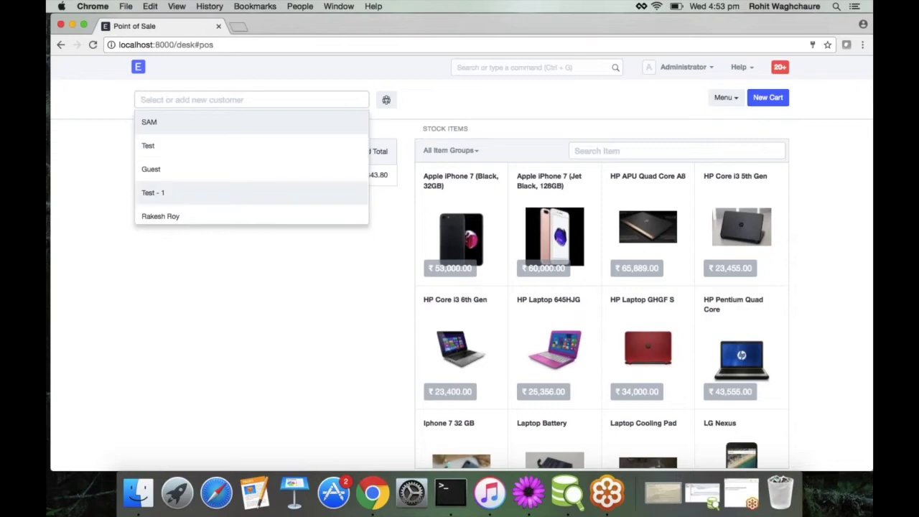
pyautogui.scroll(-3, 229, 170)
pyautogui.click(188, 216)
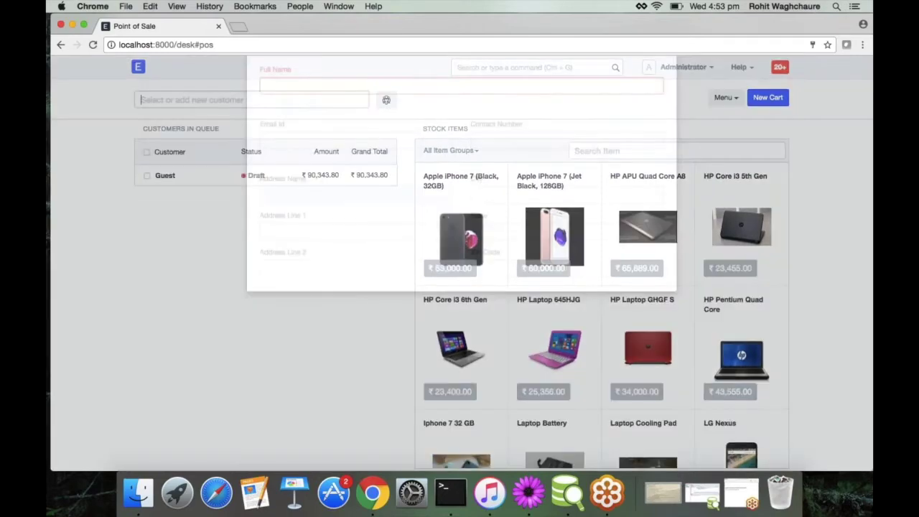
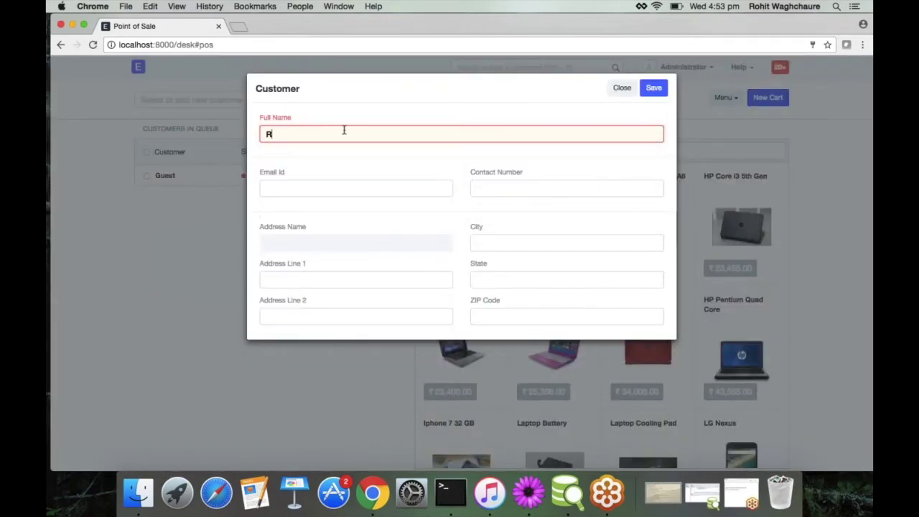
pyautogui.press('Tab')
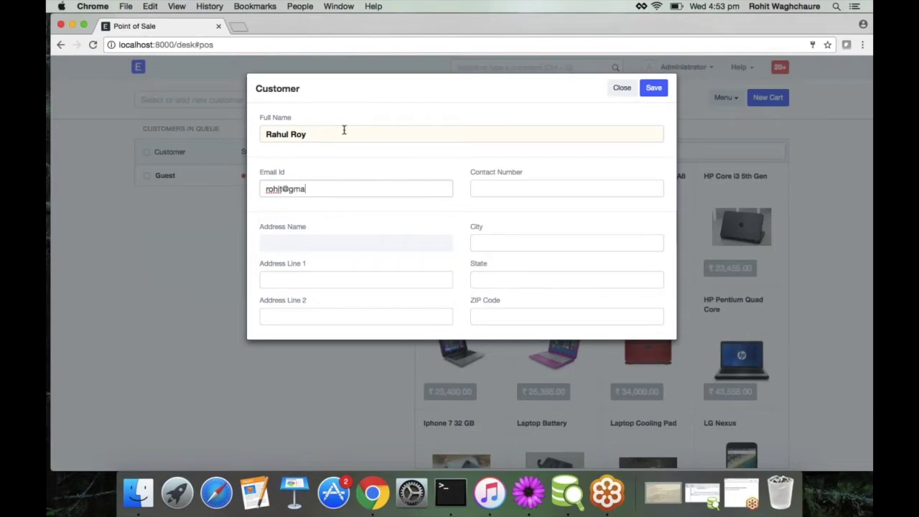
# Step: Fill in the customer's e-mail address and contact number
pyautogui.press('Tab')
pyautogui.write('6756567')
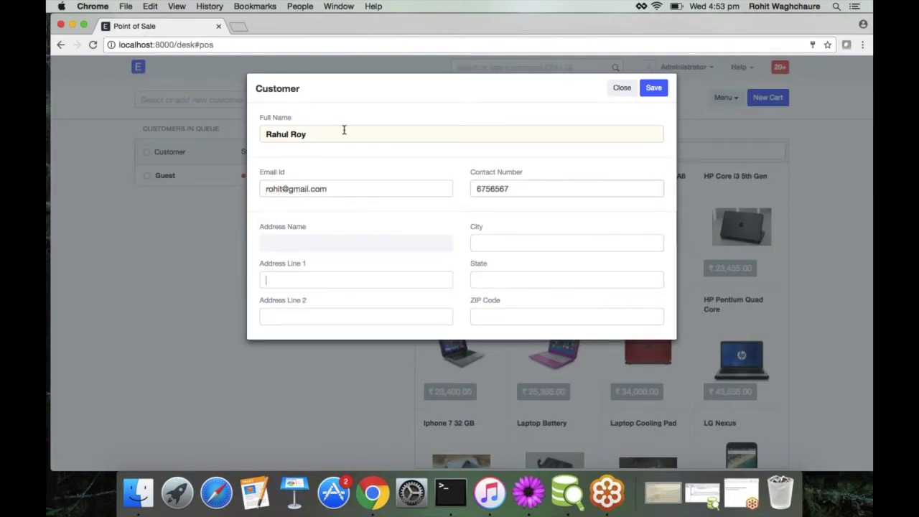
pyautogui.press('Tab')
# Step: Enter the customer's address, city, state and ZIP code, then save the customer
pyautogui.write('Test')
pyautogui.press('Tab')
pyautogui.press('Tab')
pyautogui.write('Punr')
pyautogui.press('Tab')
pyautogui.write('gfh')
pyautogui.press('Tab')
pyautogui.write('6346')
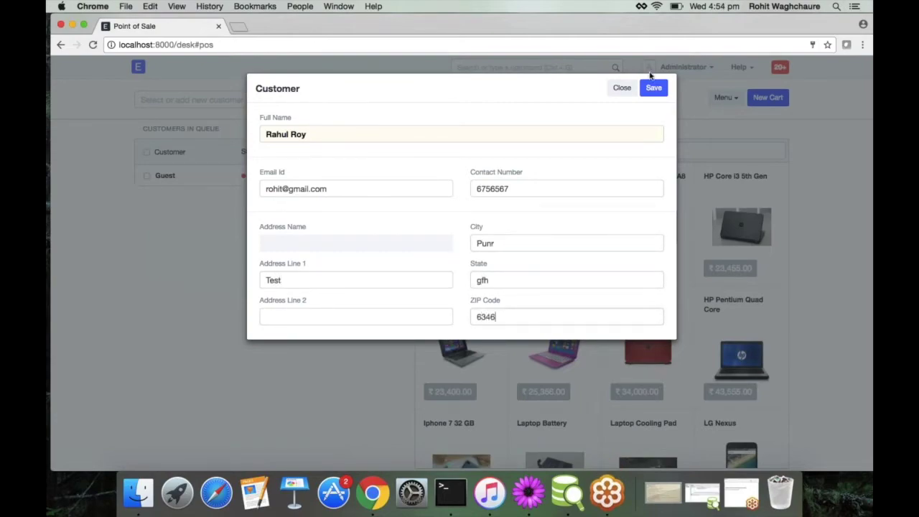
pyautogui.click(652, 86)
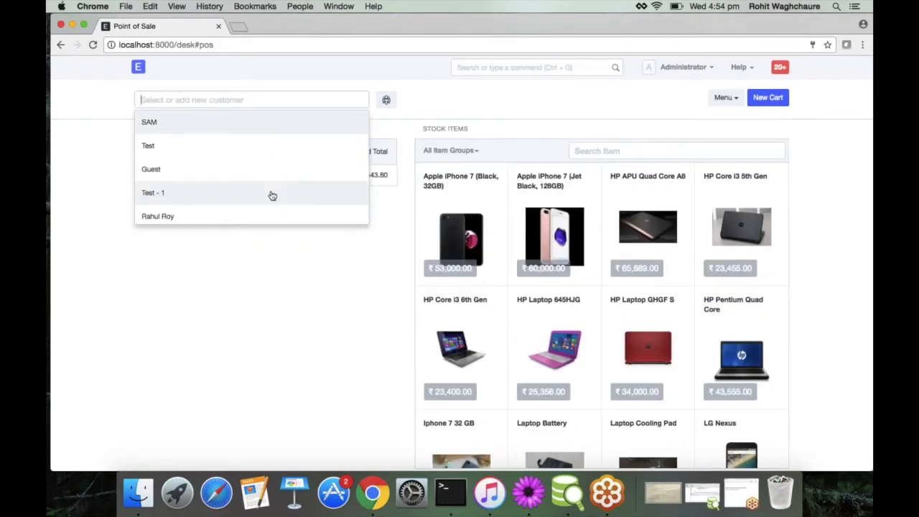
pyautogui.click(273, 213)
# Step: Add the Jet Black 128GB iPhone to the cart and select its line
pyautogui.click(359, 100)
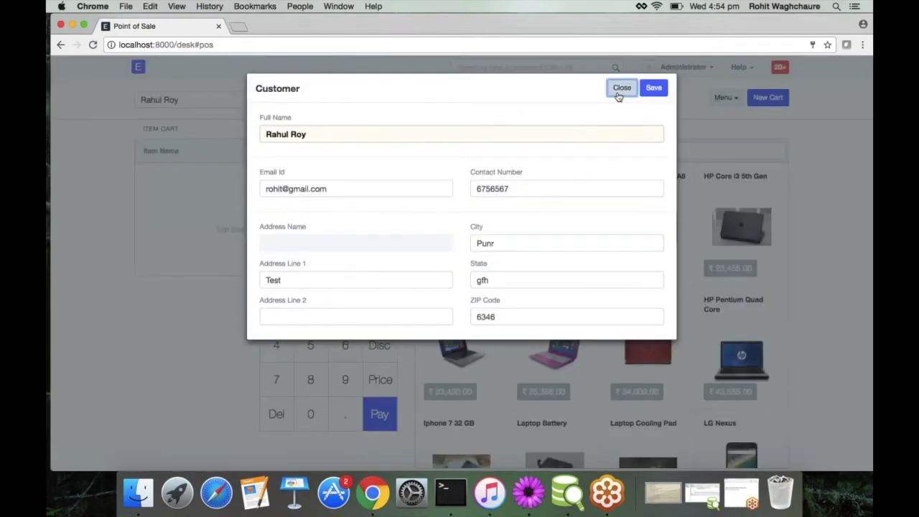
pyautogui.click(619, 88)
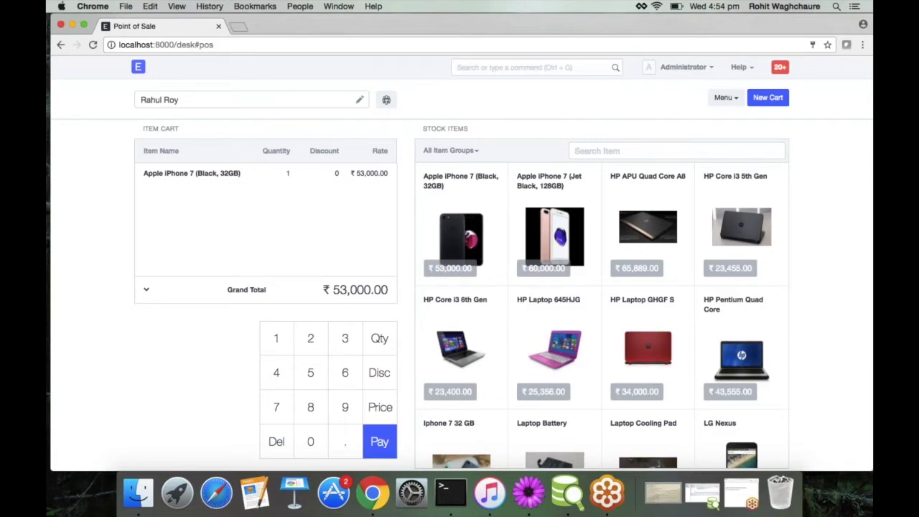
pyautogui.click(554, 236)
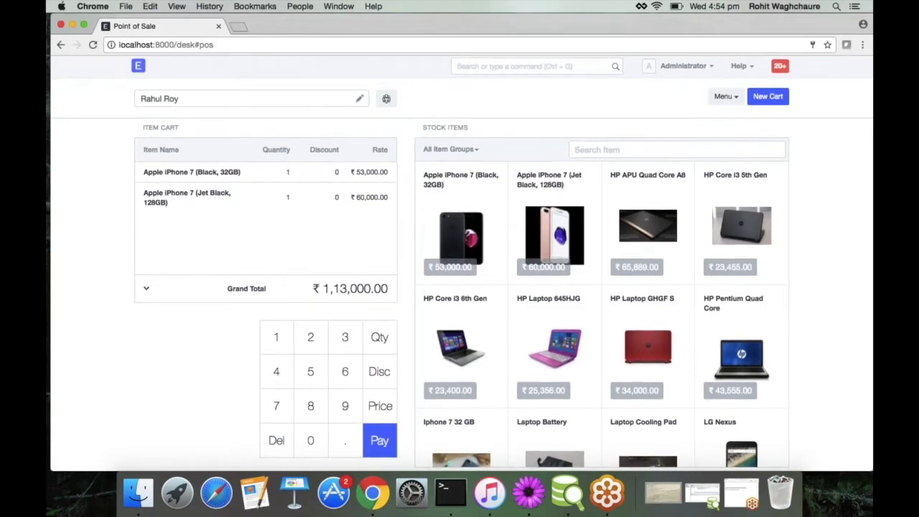
pyautogui.click(277, 176)
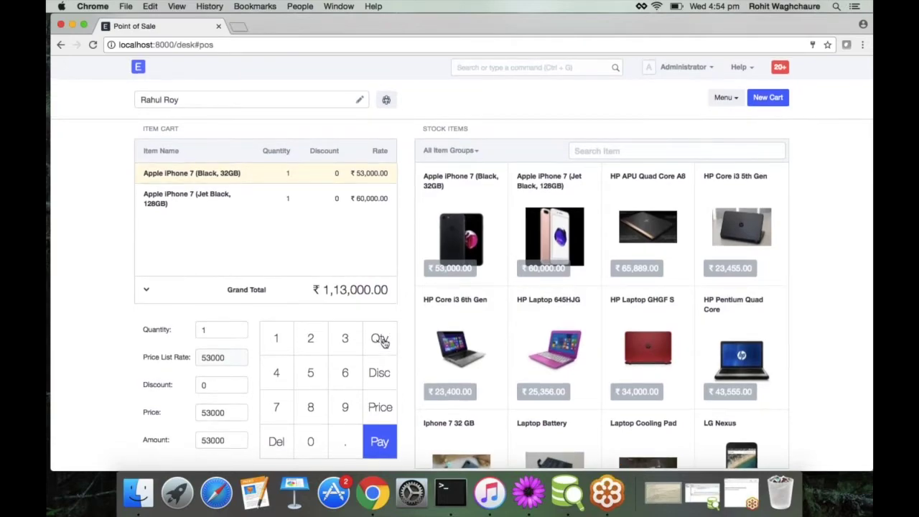
pyautogui.click(295, 188)
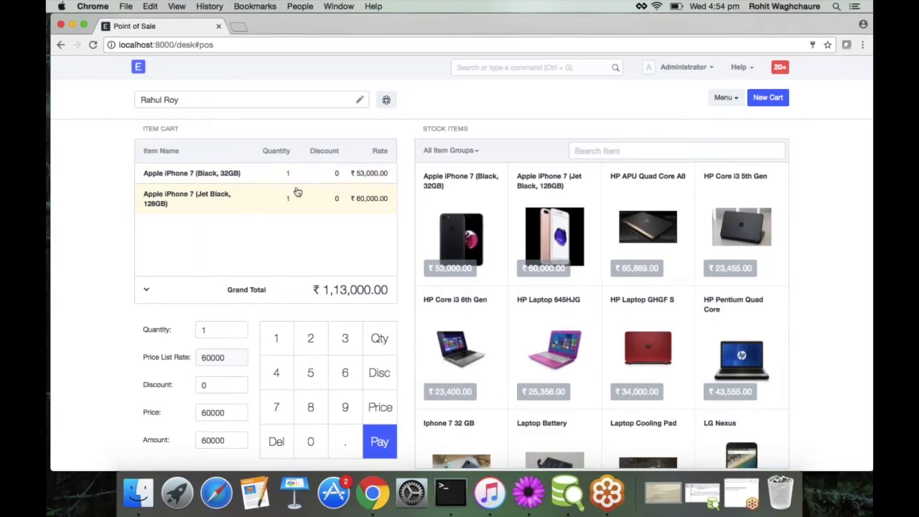
# Step: Set the Jet Black iPhone's quantity to 23
pyautogui.click(380, 338)
pyautogui.click(310, 340)
pyautogui.click(344, 339)
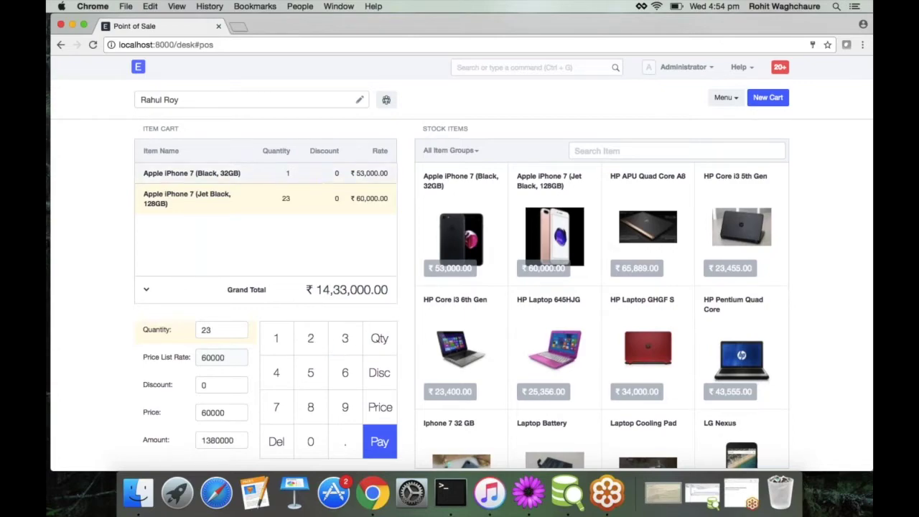
pyautogui.click(145, 289)
pyautogui.scroll(-1, 280, 295)
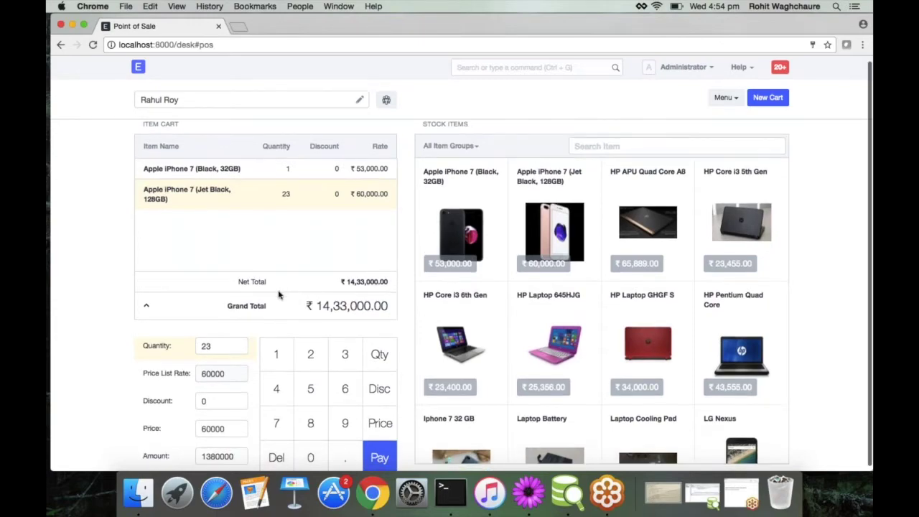
pyautogui.scroll(-1, 279, 295)
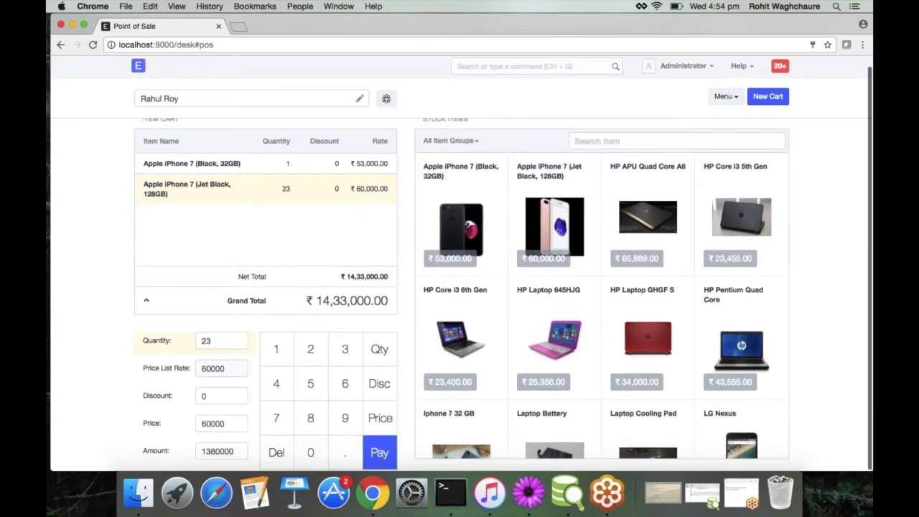
# Step: Set the Jet Black iPhone's price to 23500, making the total ₹5,93,500.00
pyautogui.click(379, 418)
pyautogui.click(310, 352)
pyautogui.click(344, 358)
pyautogui.click(310, 385)
pyautogui.click(310, 454)
pyautogui.click(310, 454)
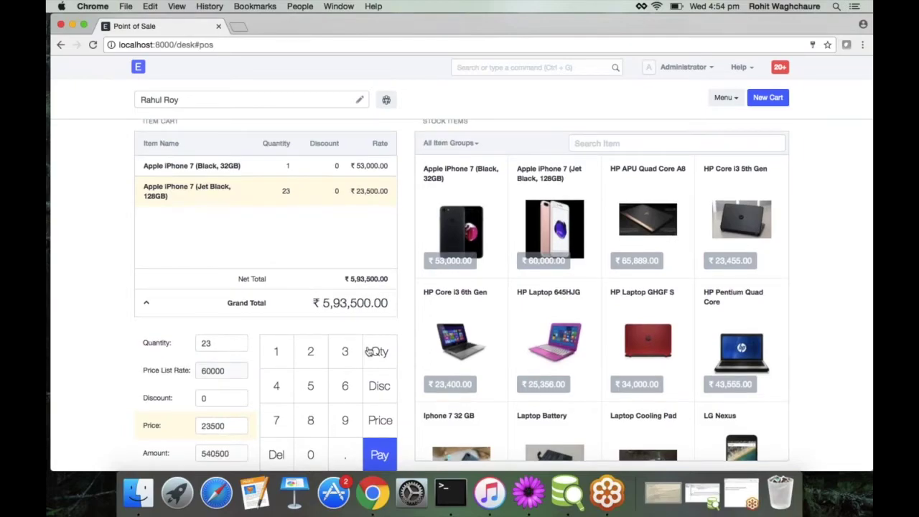
pyautogui.scroll(1, 553, 253)
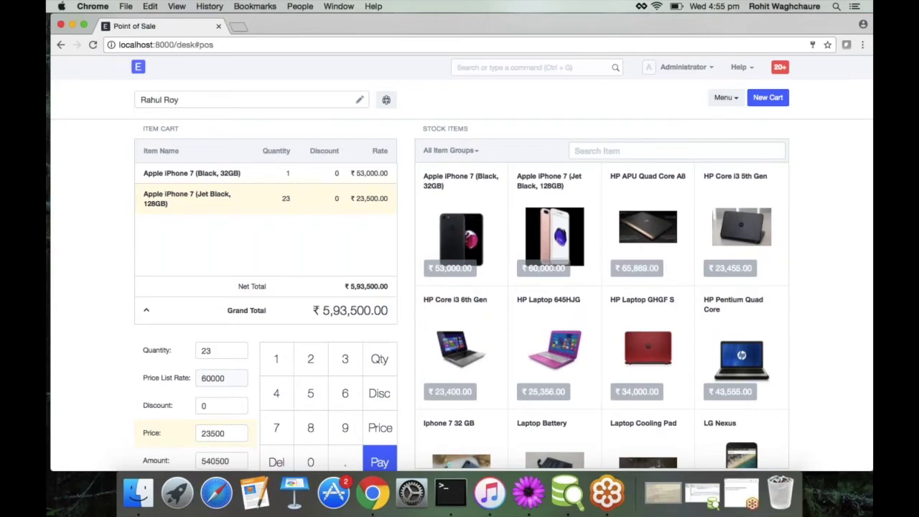
# Step: Filter the stock items to the Raw Material item group
pyautogui.scroll(-1, 605, 315)
pyautogui.scroll(-3, 605, 315)
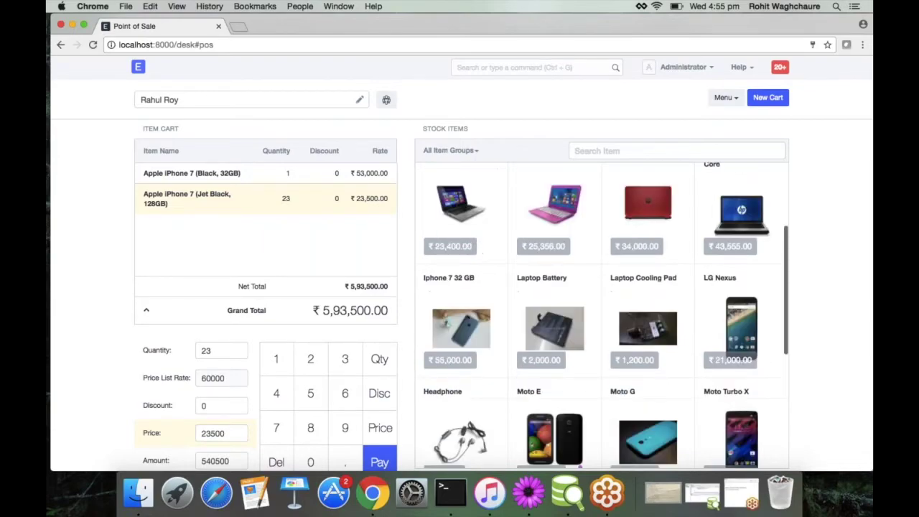
pyautogui.scroll(3, 511, 242)
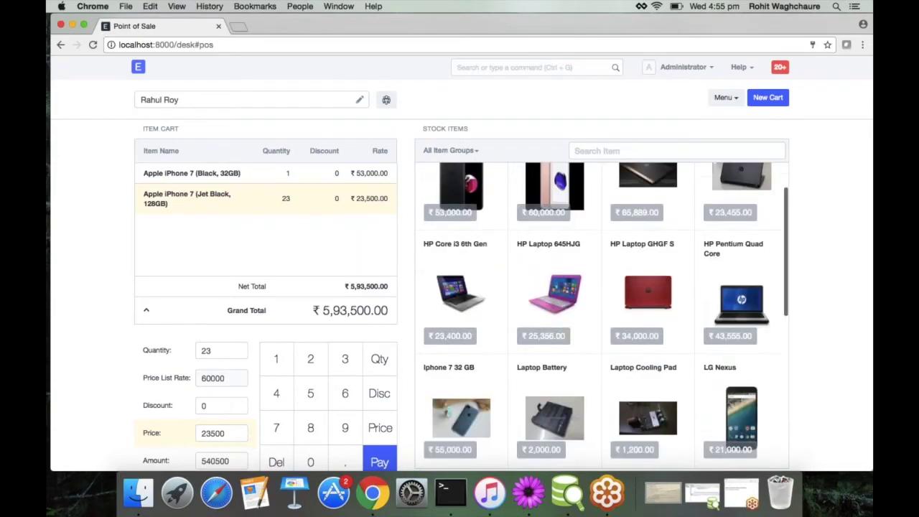
pyautogui.scroll(1, 511, 242)
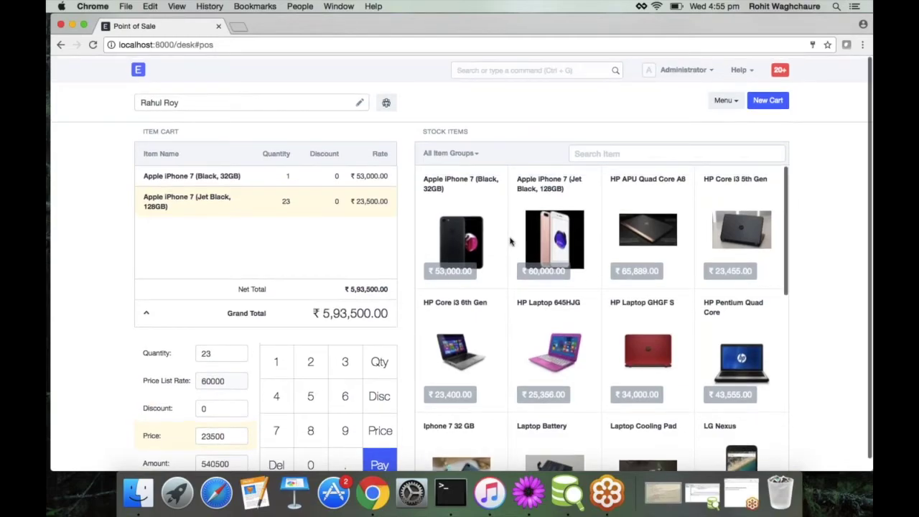
pyautogui.click(470, 151)
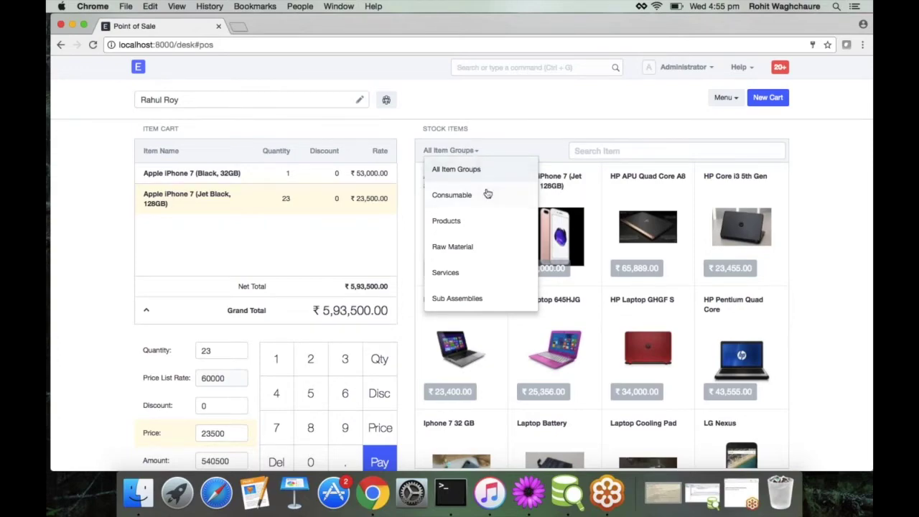
pyautogui.click(475, 249)
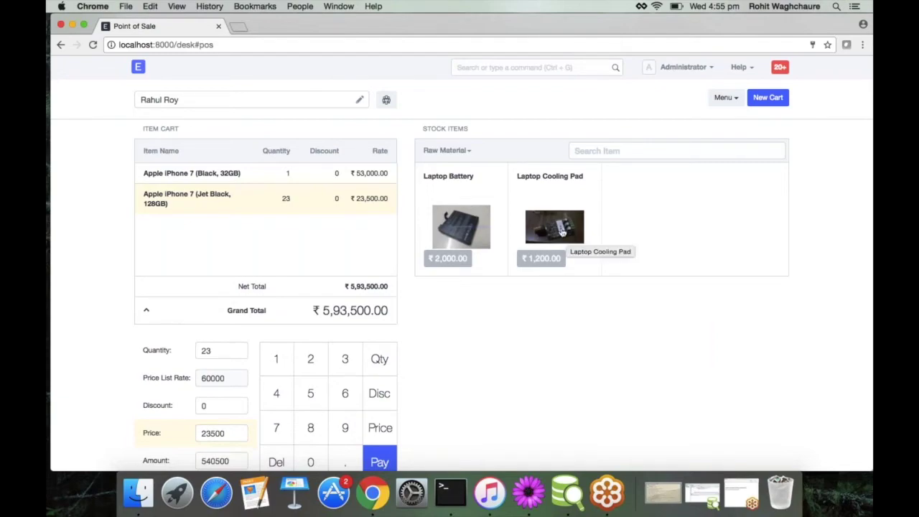
# Step: Switch the item group filter to Products and browse the listed items
pyautogui.click(464, 153)
pyautogui.click(463, 220)
pyautogui.scroll(-1, 463, 221)
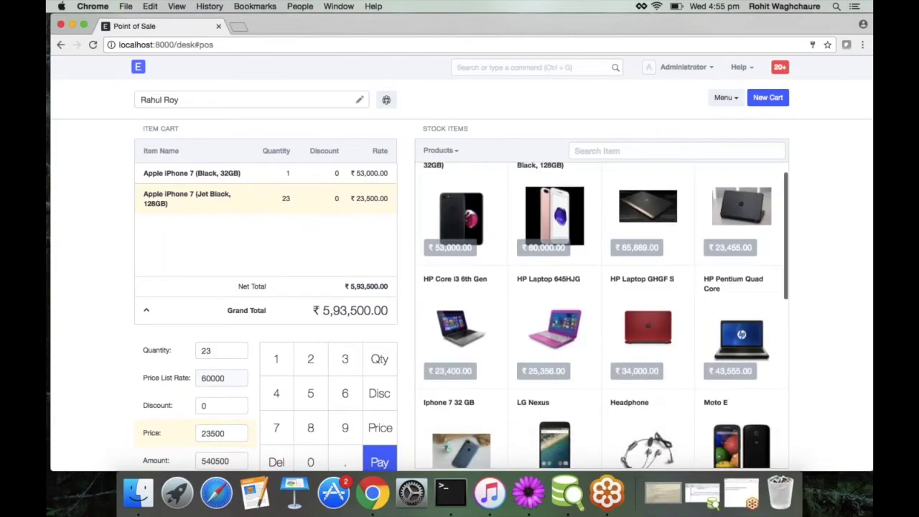
pyautogui.scroll(-2, 601, 316)
pyautogui.scroll(-7, 601, 316)
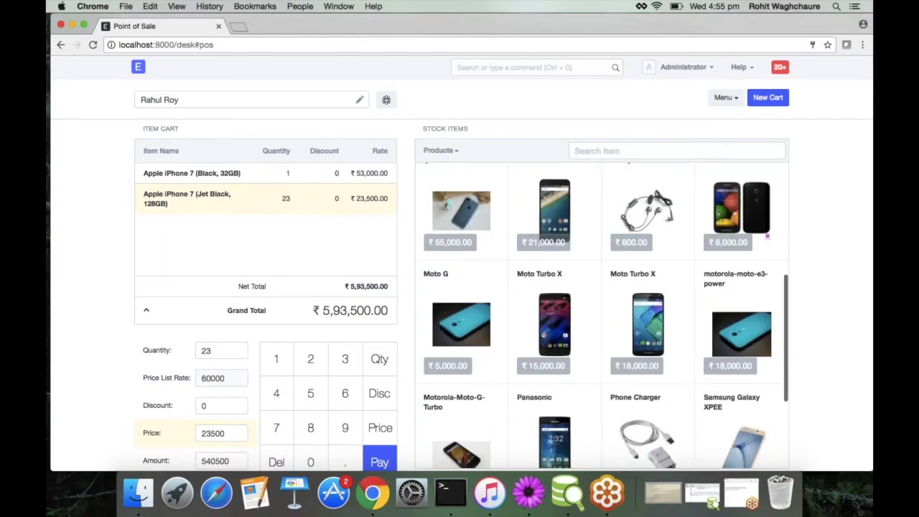
pyautogui.scroll(-2, 601, 316)
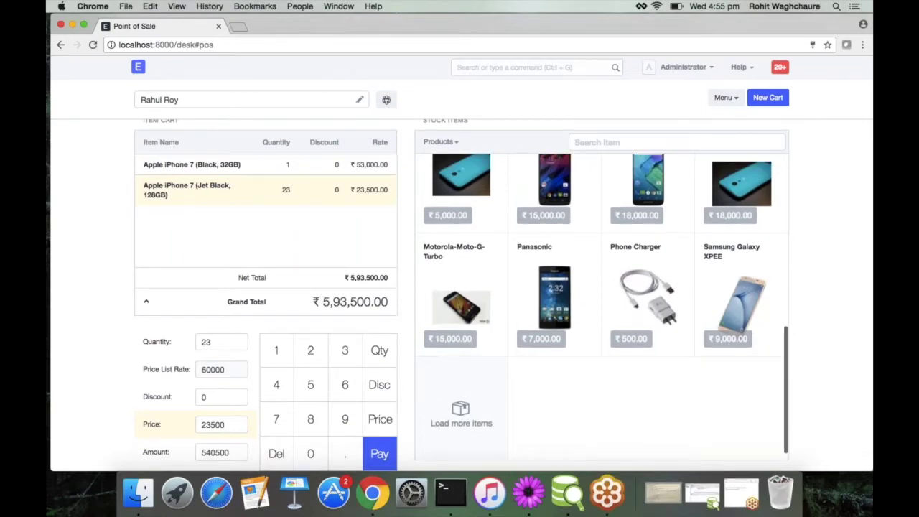
pyautogui.scroll(2, 602, 316)
pyautogui.scroll(-2, 601, 315)
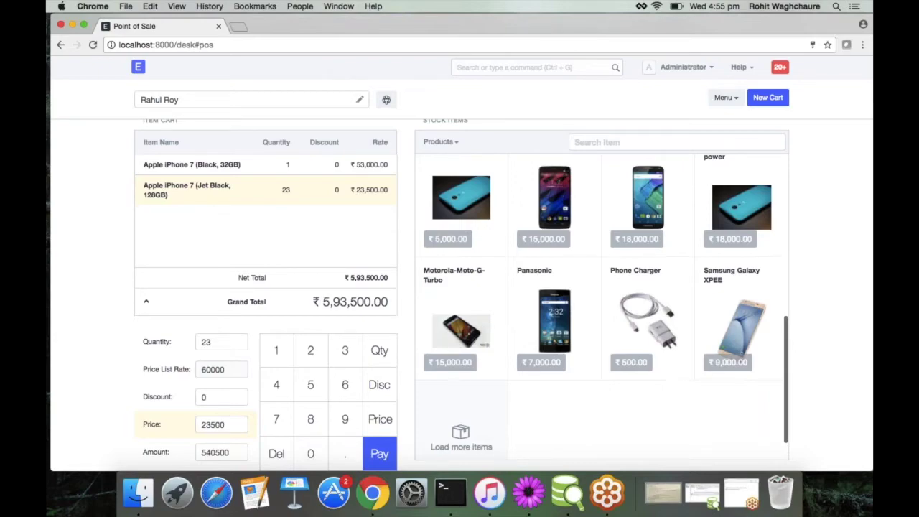
pyautogui.scroll(-1, 511, 402)
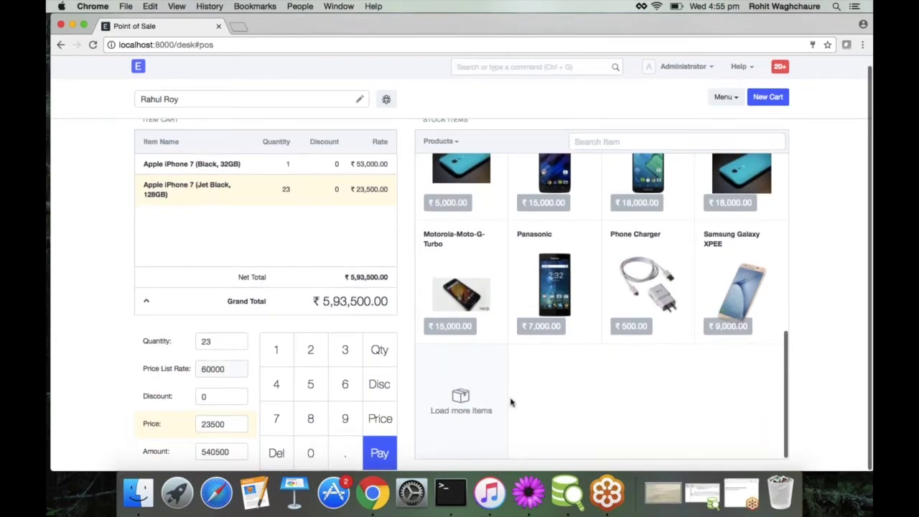
pyautogui.scroll(-2, 510, 402)
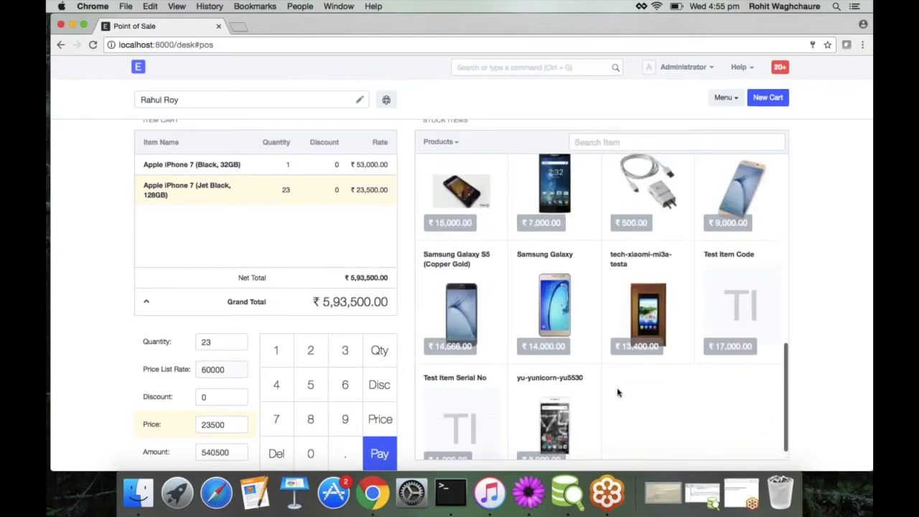
pyautogui.scroll(6, 615, 390)
pyautogui.scroll(3, 617, 391)
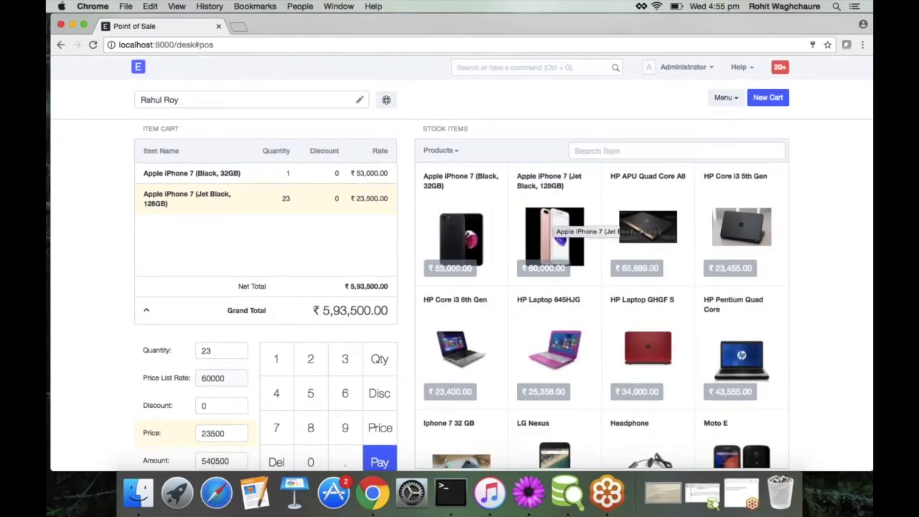
pyautogui.scroll(-1, 554, 222)
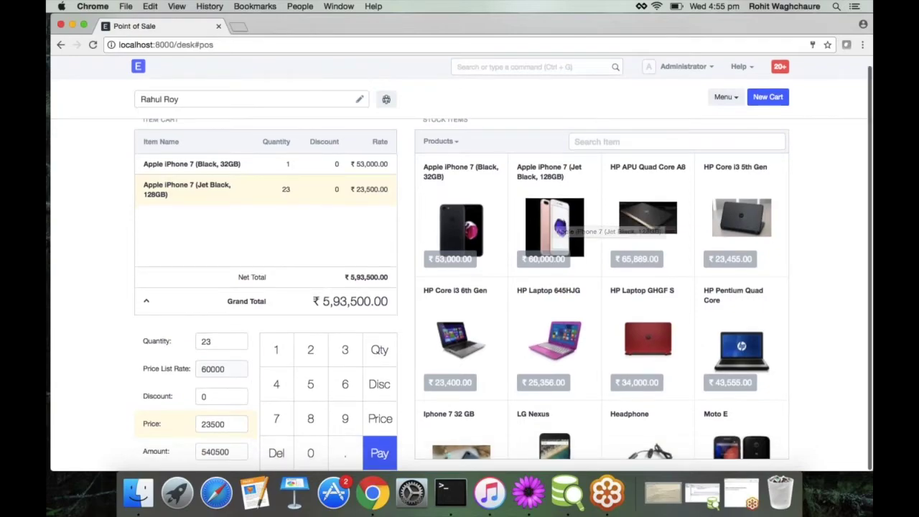
# Step: Pay the ₹5,93,500.00 cart and bring up the customer cart queue
pyautogui.click(376, 451)
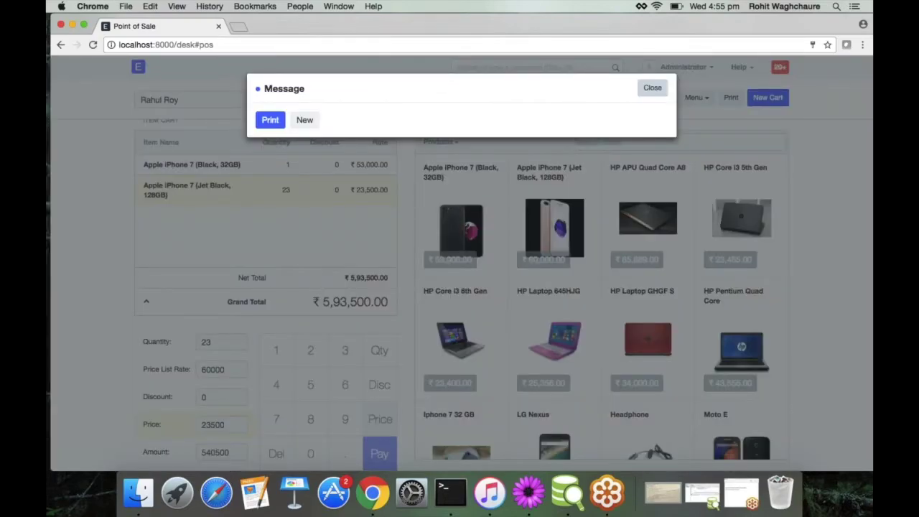
pyautogui.click(652, 88)
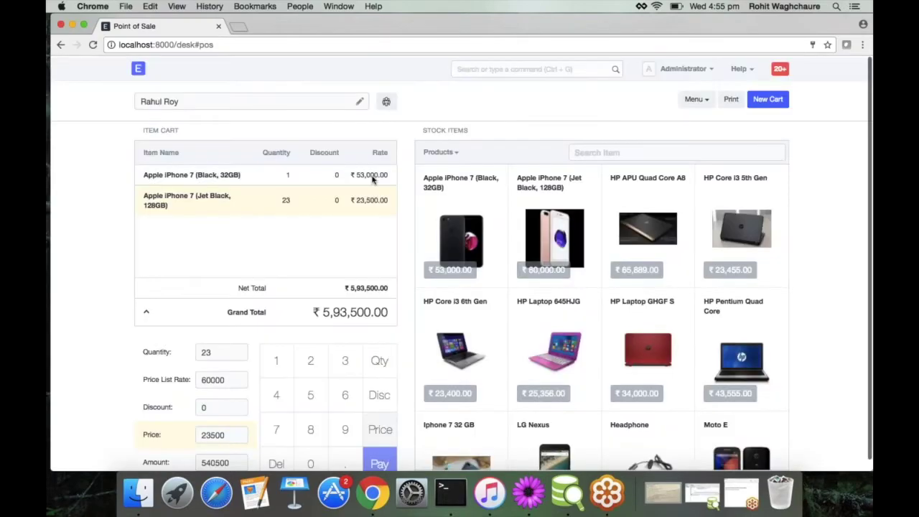
pyautogui.click(386, 104)
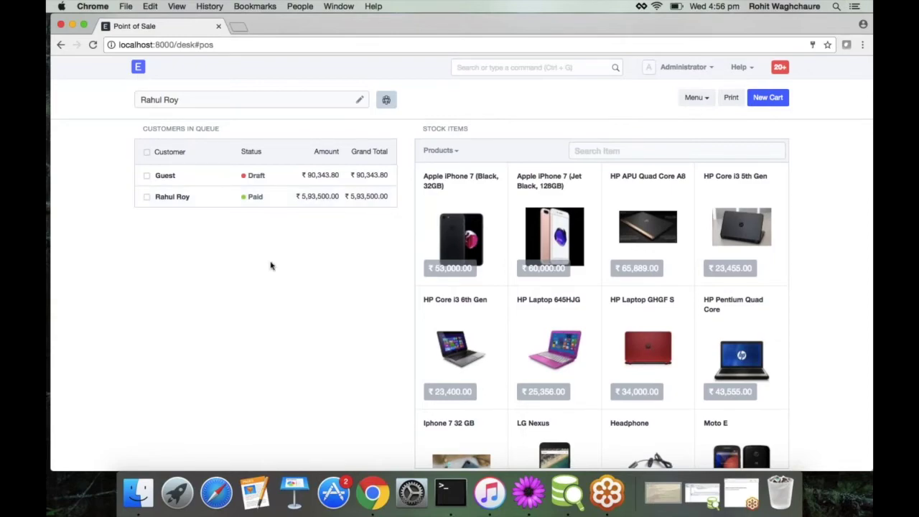
pyautogui.click(386, 99)
pyautogui.click(386, 100)
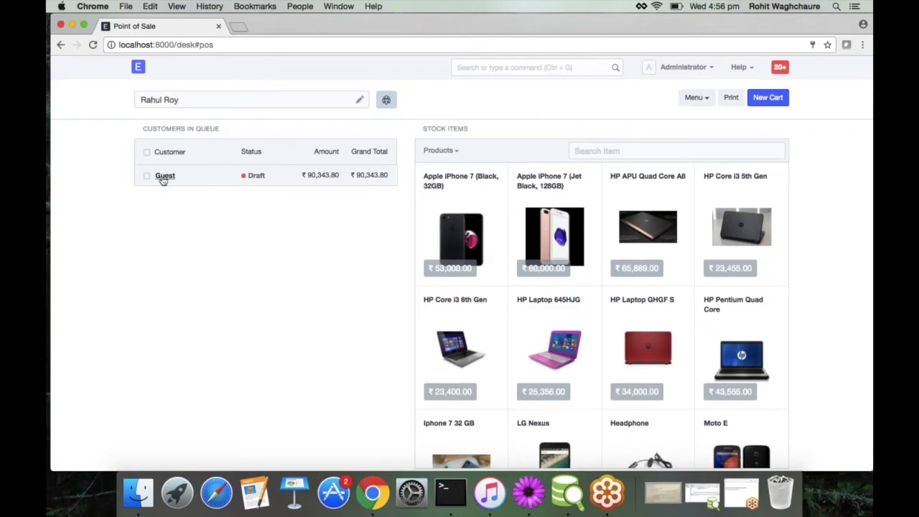
# Step: Load the Guest draft cart and start emailing it from the menu
pyautogui.click(163, 181)
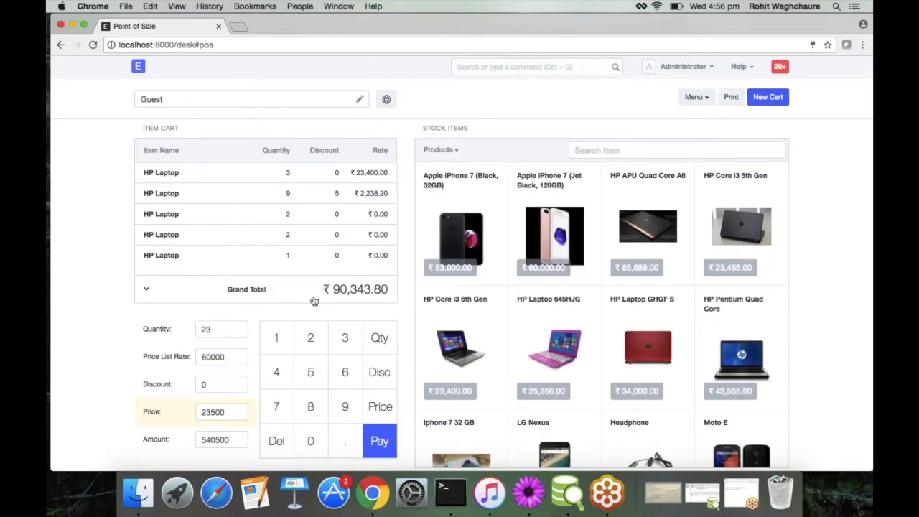
pyautogui.click(379, 441)
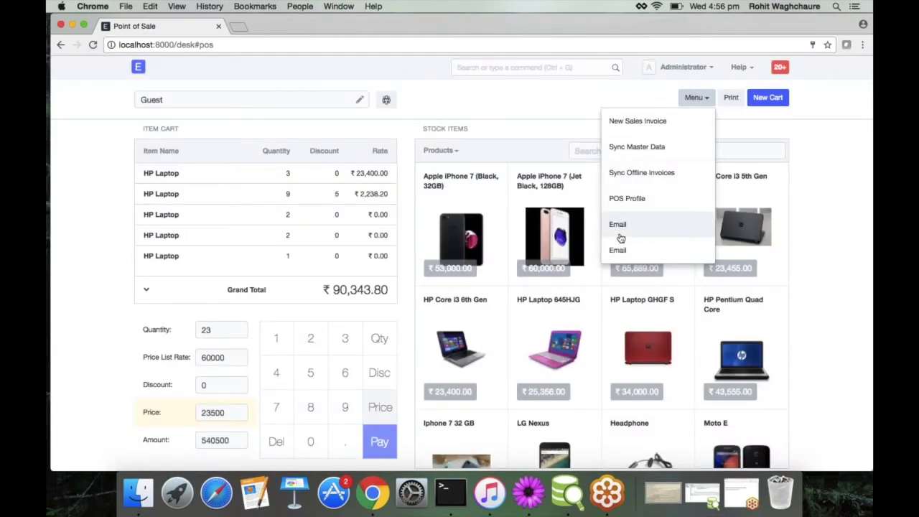
pyautogui.click(619, 233)
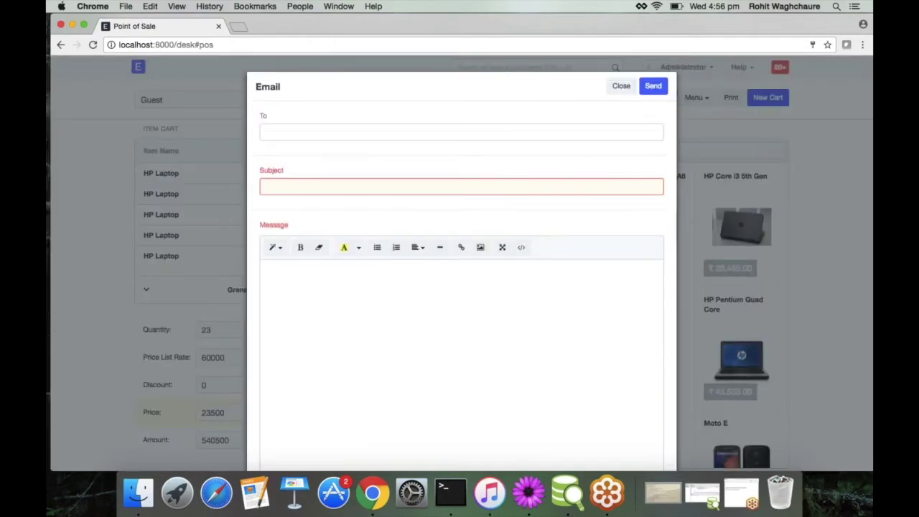
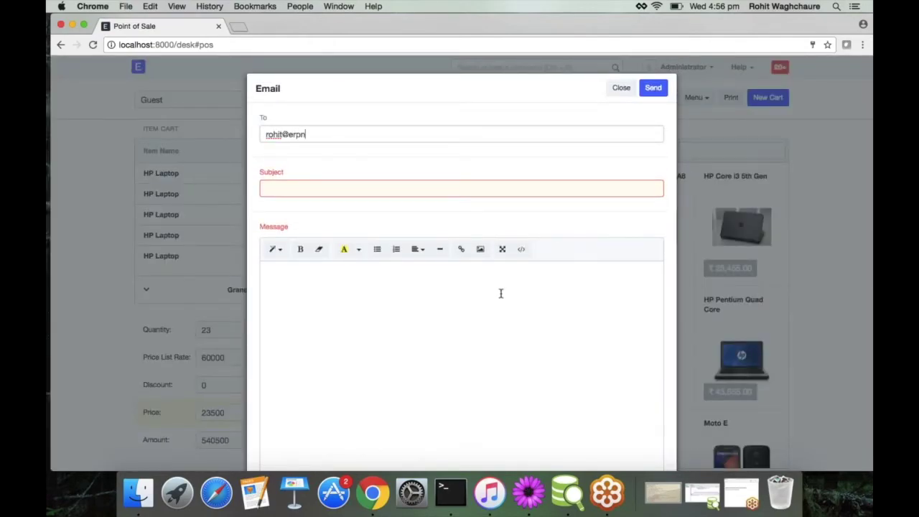
# Step: Send the Guest cart email to the recipient's address with subject and message 'Test'
pyautogui.press('Tab')
pyautogui.write('Test')
pyautogui.press('Tab')
pyautogui.write('Test')
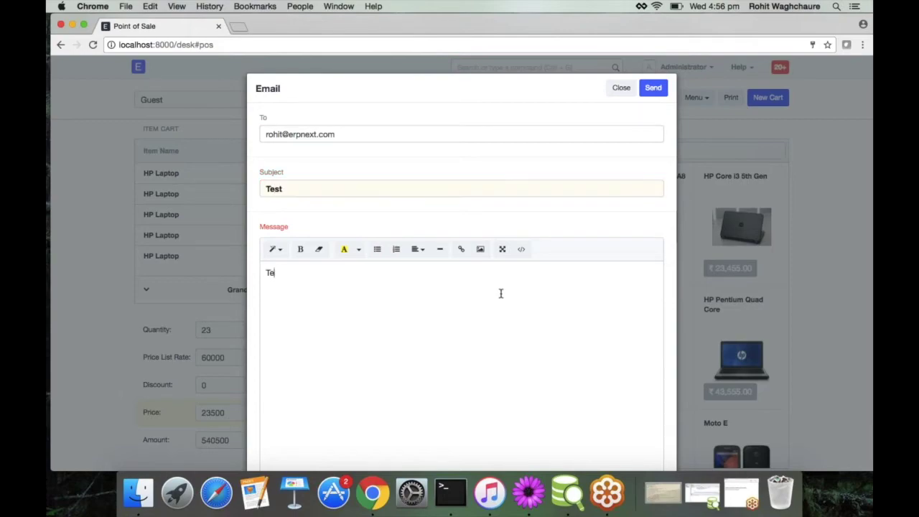
pyautogui.click(653, 88)
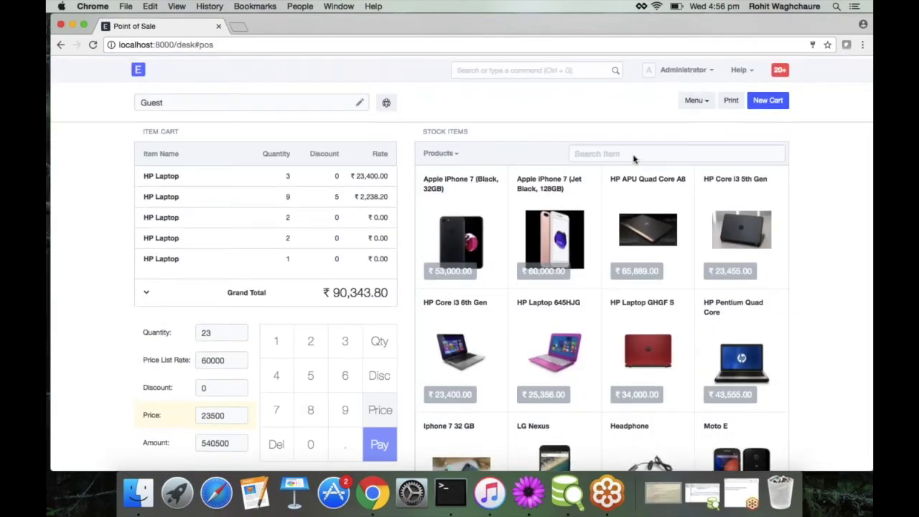
# Step: Hide the GoToMeeting sharing notice and return to the blank New Assessment Result 1 form
pyautogui.click(767, 97)
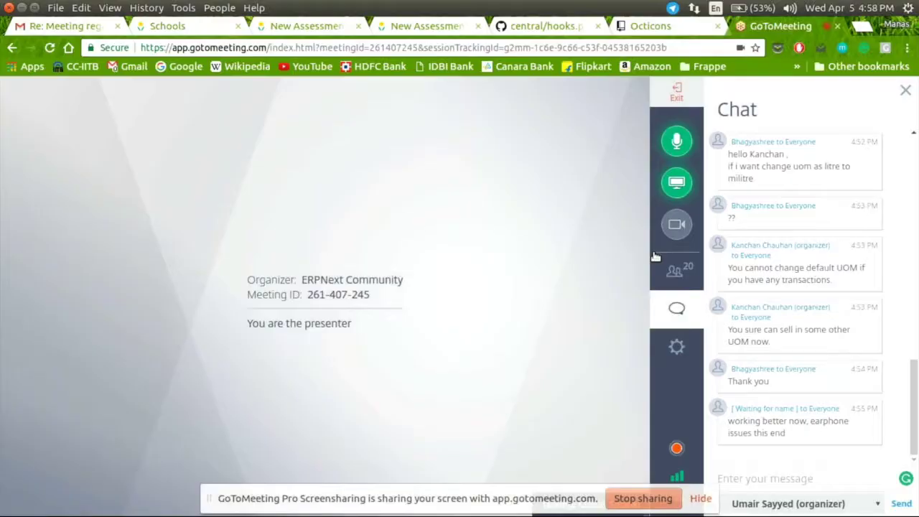
pyautogui.click(694, 501)
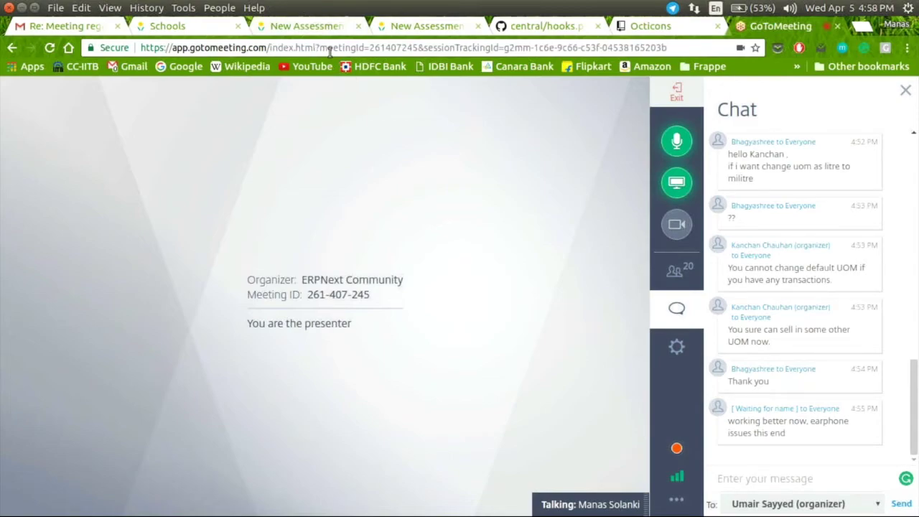
pyautogui.click(316, 27)
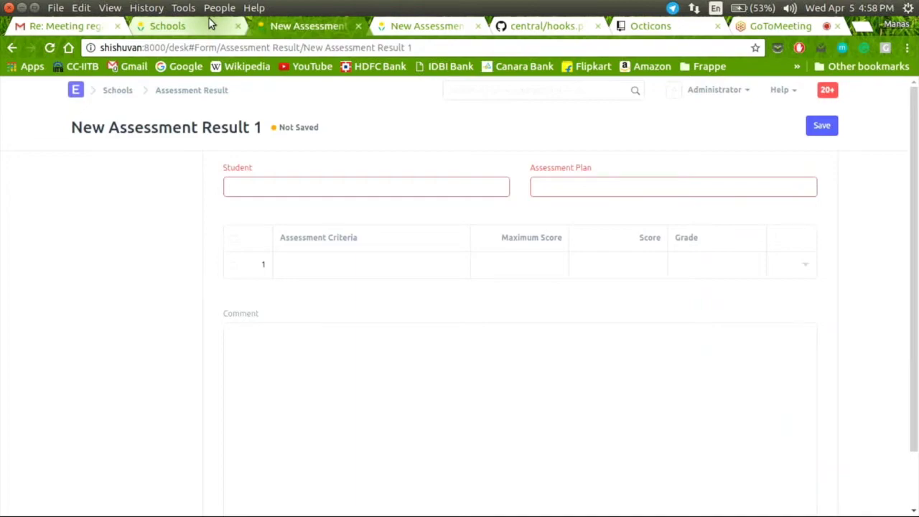
# Step: Open Webinar Standard Grading to review its A 75% to F 0% intervals, then return to Grading Scale list
pyautogui.click(210, 25)
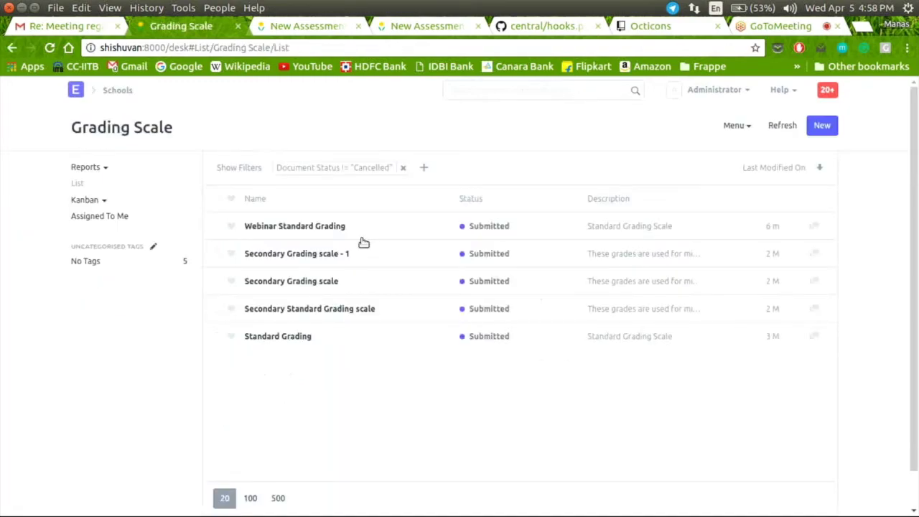
pyautogui.click(297, 227)
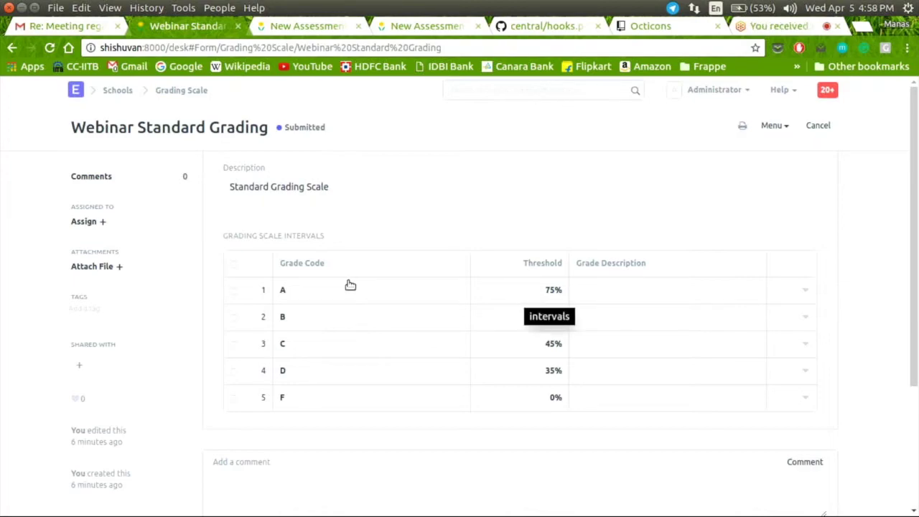
pyautogui.scroll(-3, 350, 285)
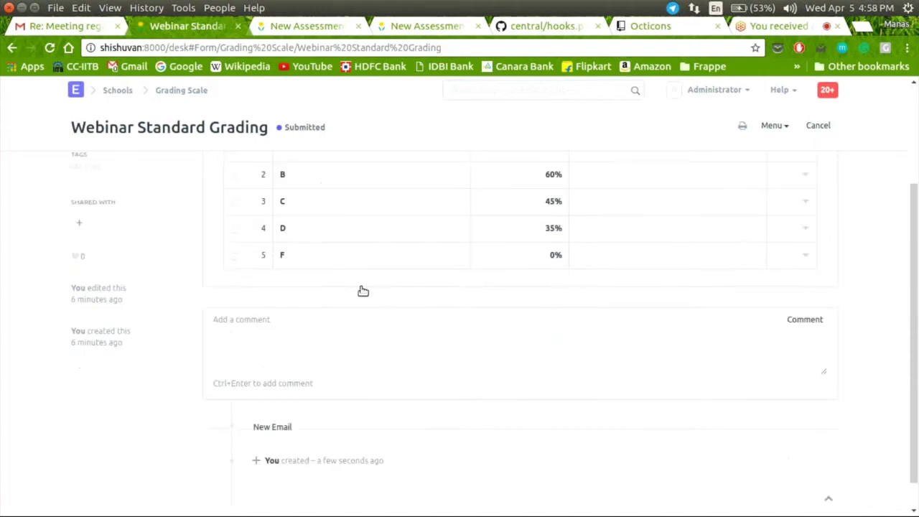
pyautogui.scroll(3, 363, 291)
pyautogui.click(182, 91)
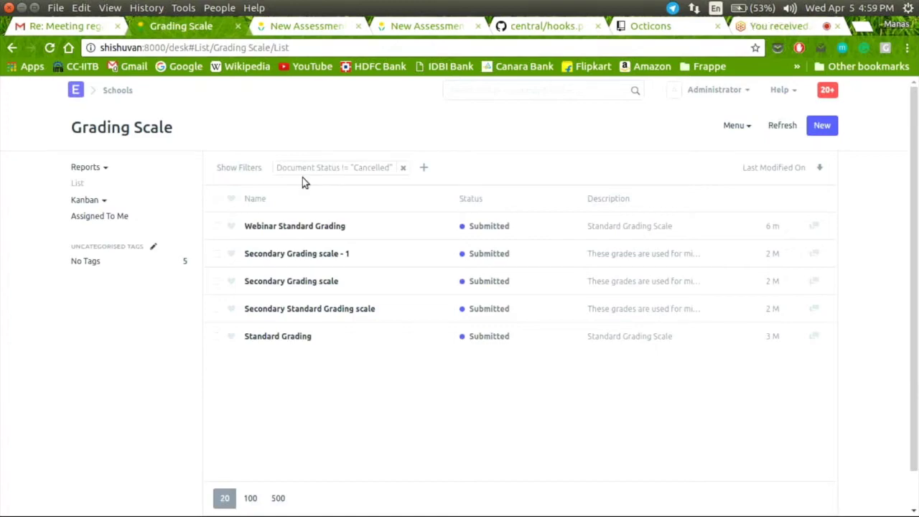
# Step: From the Schools module page's Assessment section, open the Assessment Criteria list
pyautogui.click(118, 91)
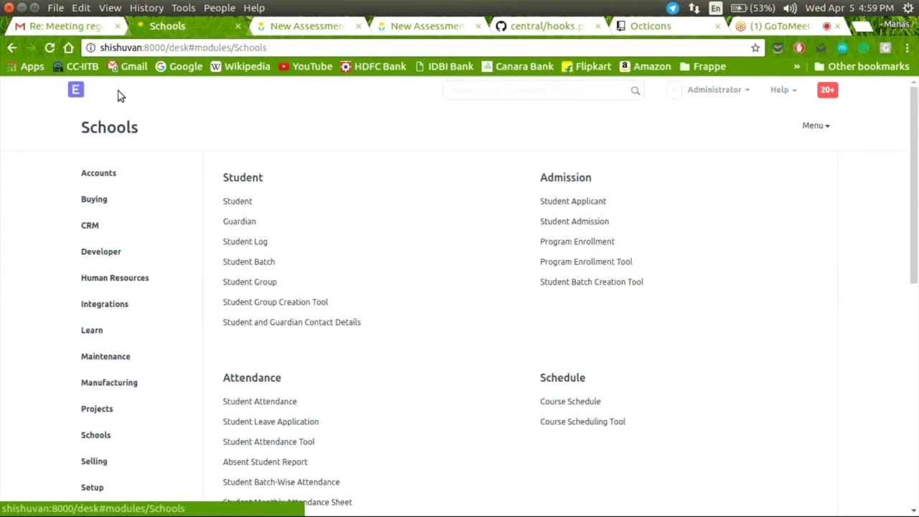
pyautogui.scroll(-5, 310, 350)
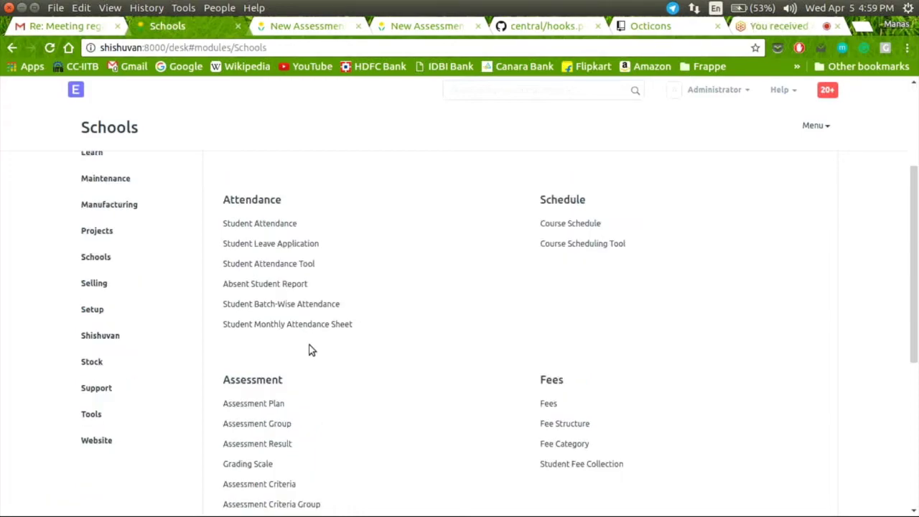
pyautogui.scroll(-4, 311, 350)
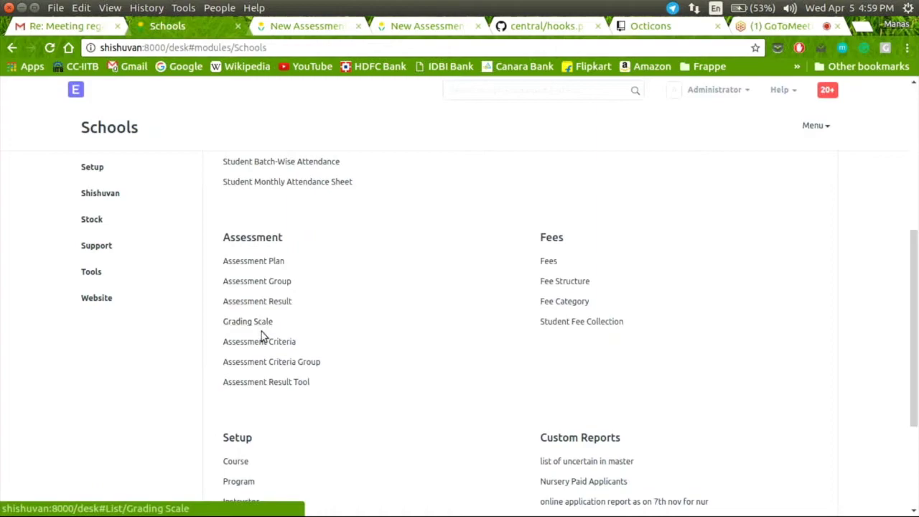
pyautogui.click(263, 345)
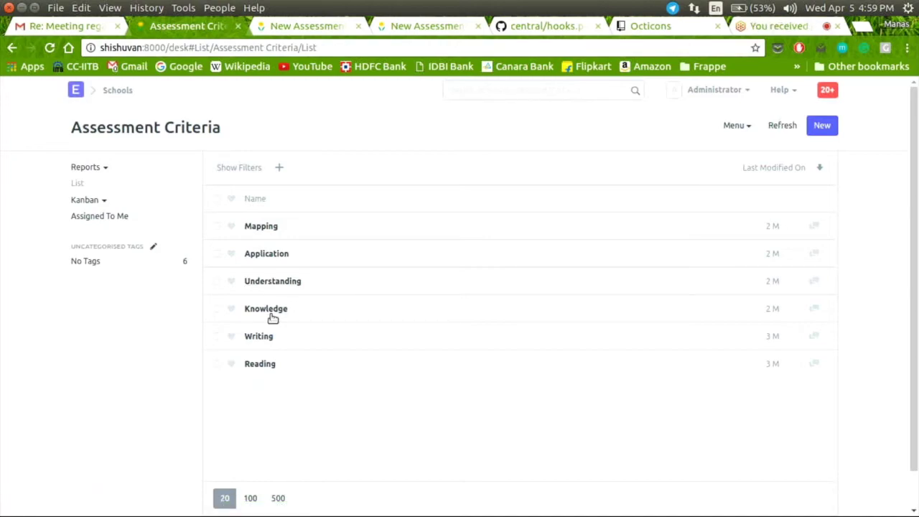
# Step: Create and save an assessment criterion named 'Aptitude', then return to the Schools page
pyautogui.click(814, 129)
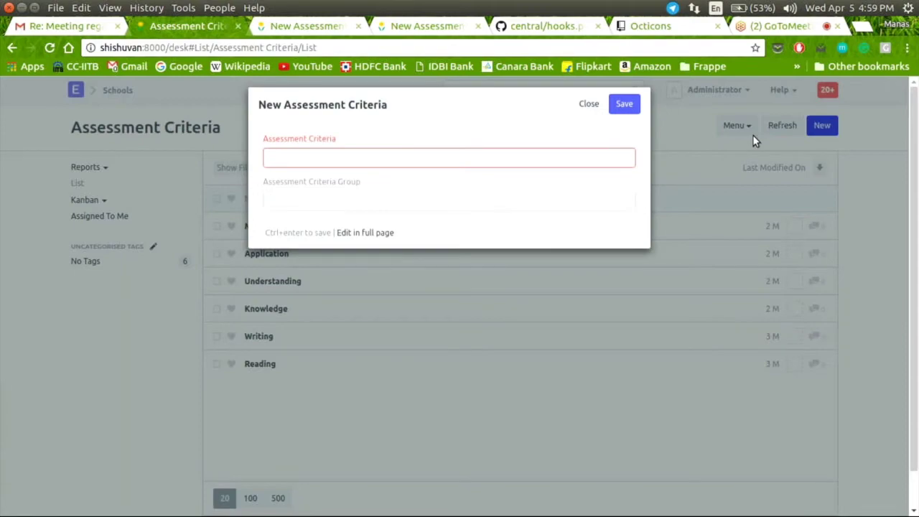
pyautogui.write('Aptitu')
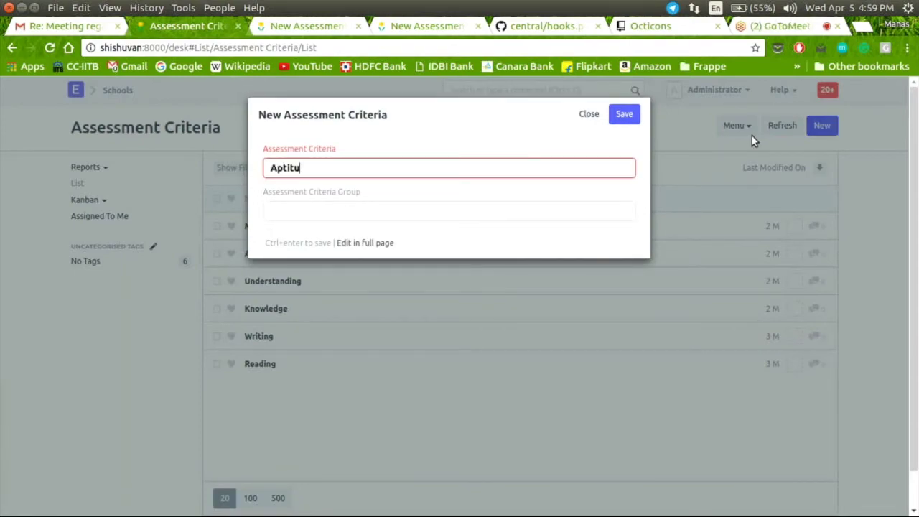
pyautogui.write('de')
pyautogui.click(624, 115)
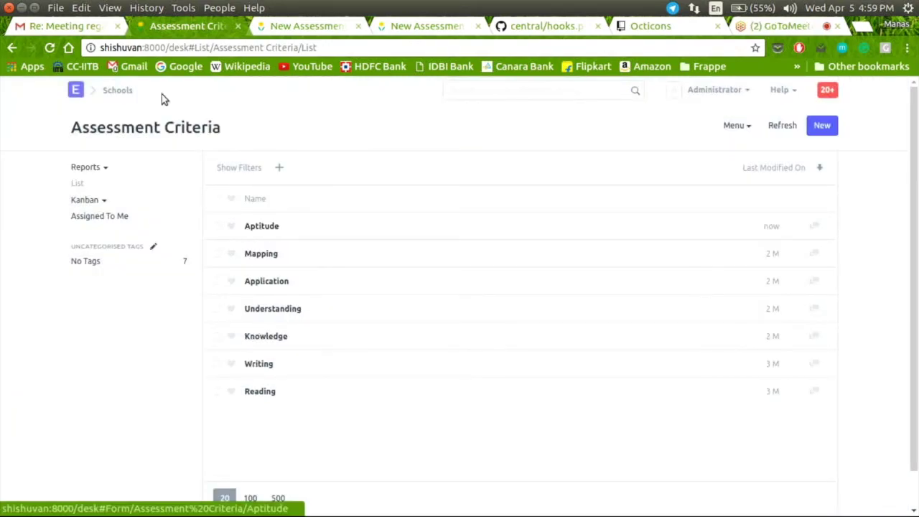
pyautogui.click(117, 90)
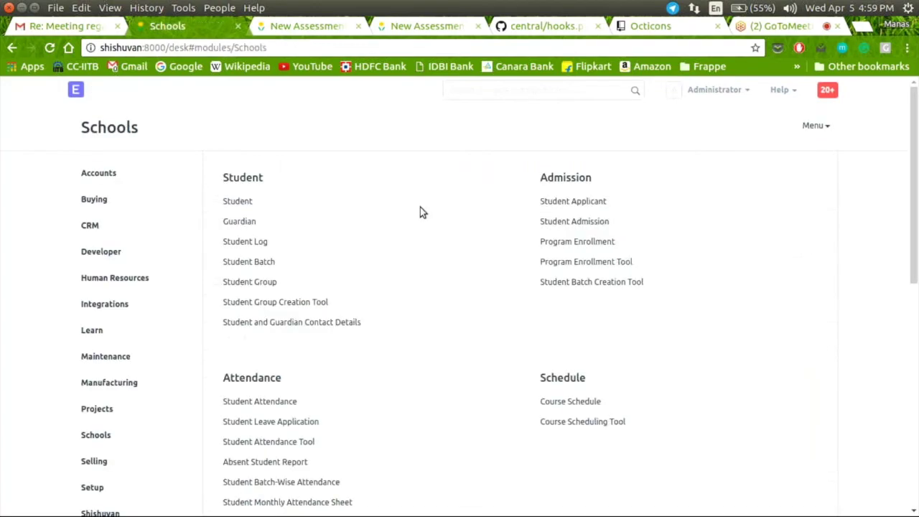
# Step: Open the Assessment Group tree and expand Academic Year 2016-17 and 2016-17 Term I
pyautogui.scroll(-5, 420, 207)
pyautogui.scroll(-1, 421, 208)
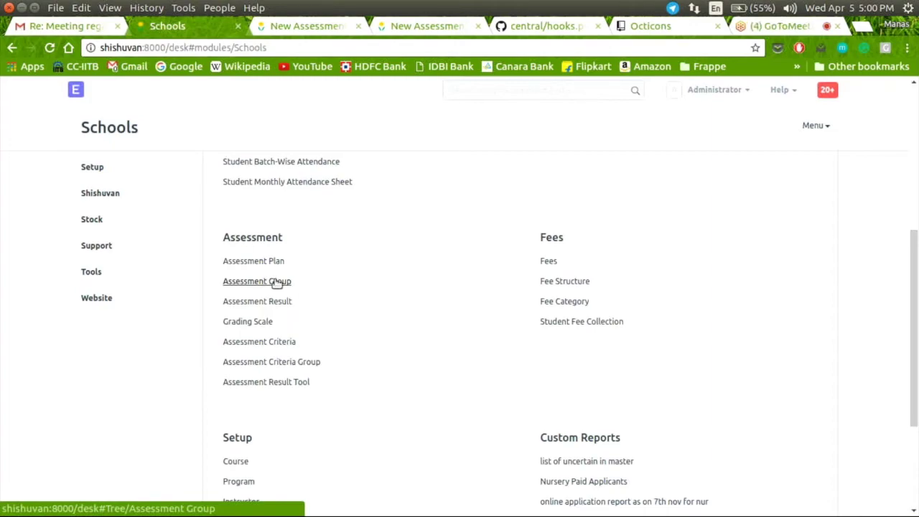
pyautogui.click(251, 282)
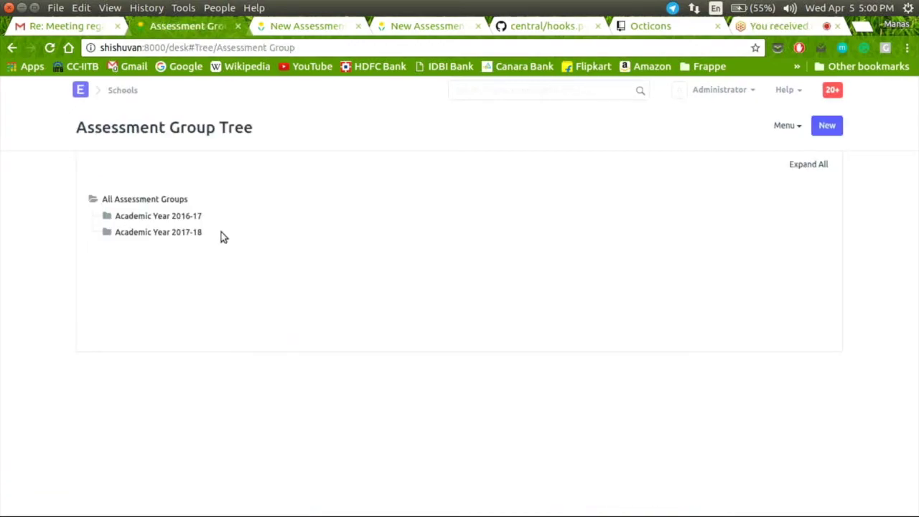
pyautogui.click(106, 218)
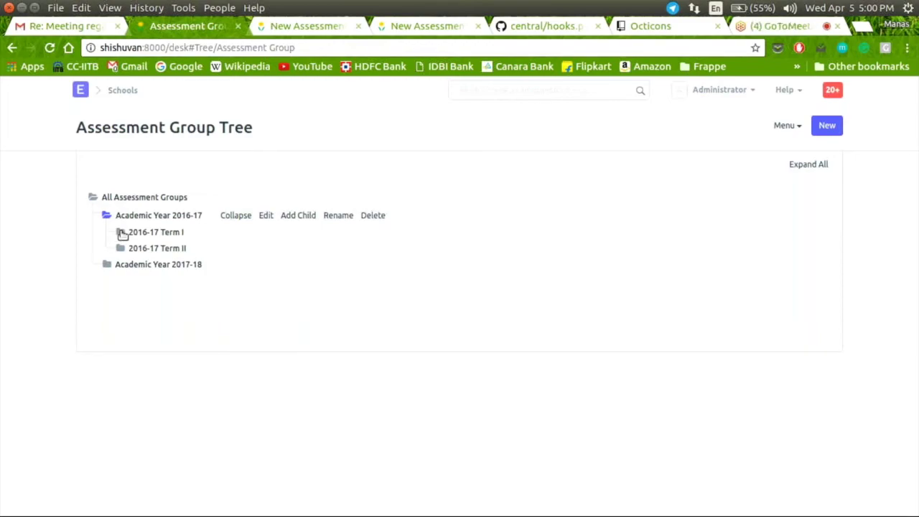
pyautogui.click(122, 233)
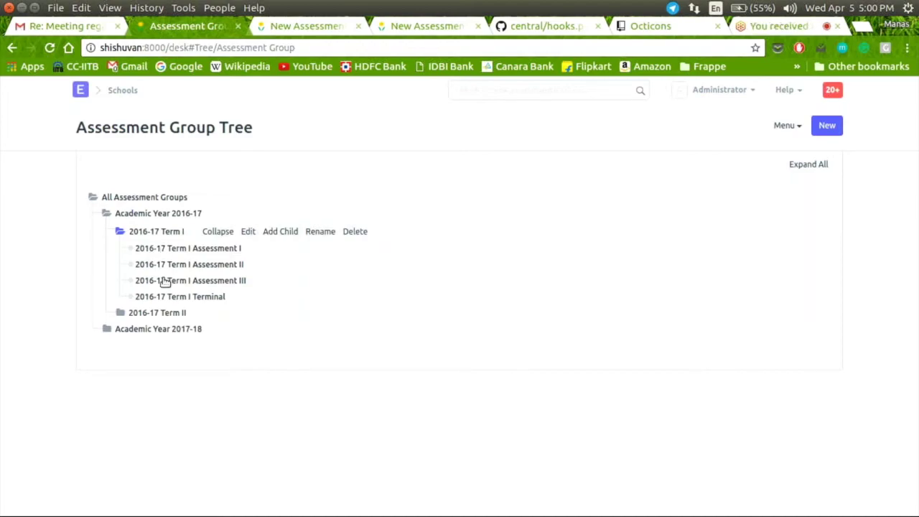
# Step: Go back to the Schools module page and scroll down through it
pyautogui.click(122, 92)
pyautogui.scroll(-1, 285, 289)
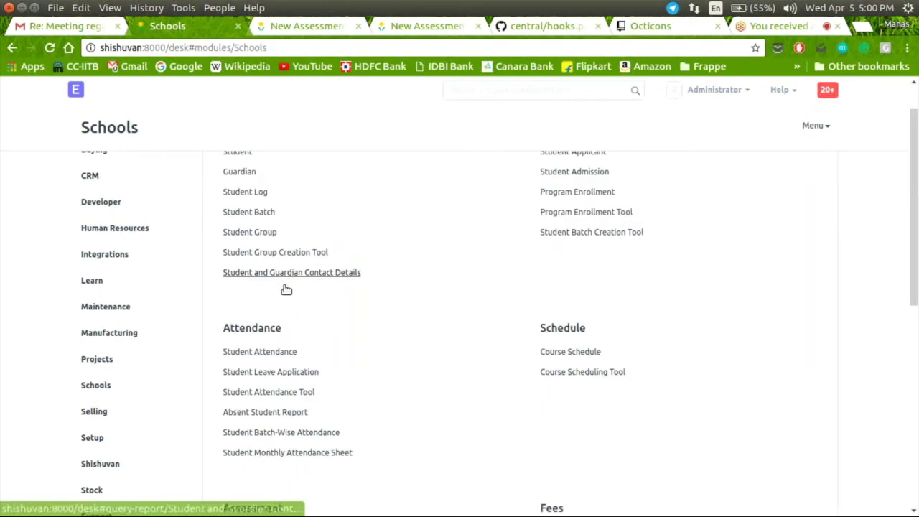
pyautogui.scroll(-5, 286, 289)
pyautogui.scroll(-1, 282, 270)
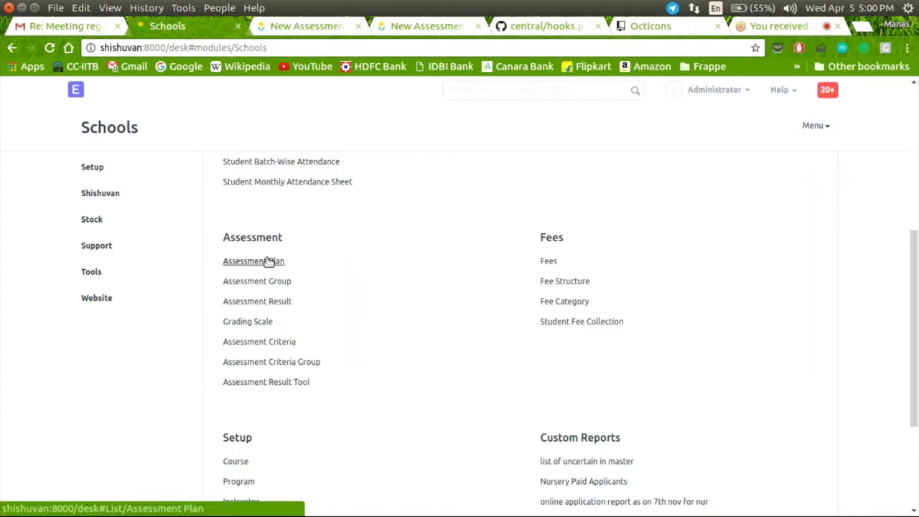
pyautogui.click(284, 27)
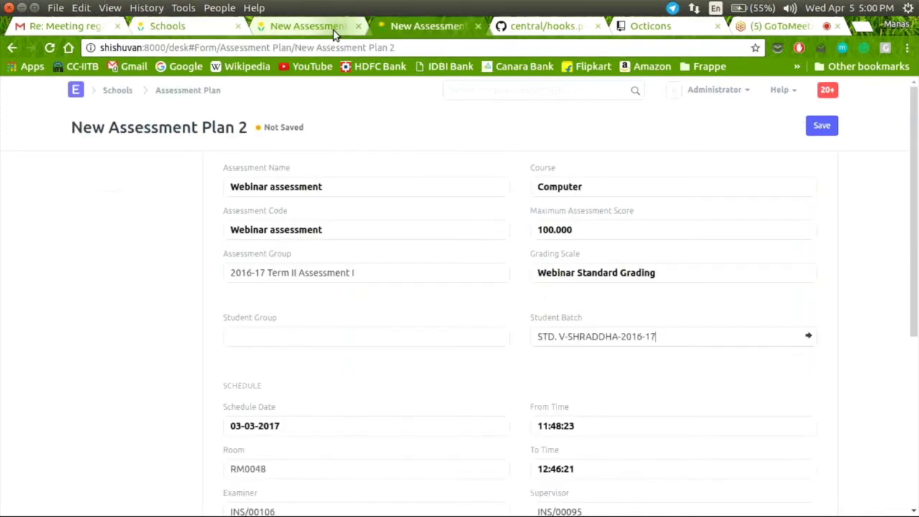
pyautogui.click(215, 29)
pyautogui.click(229, 260)
pyautogui.click(401, 26)
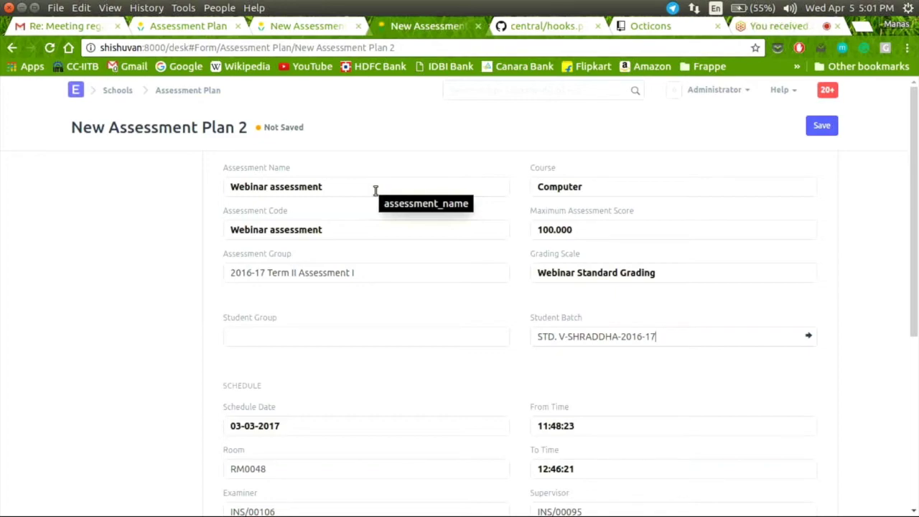
pyautogui.click(374, 190)
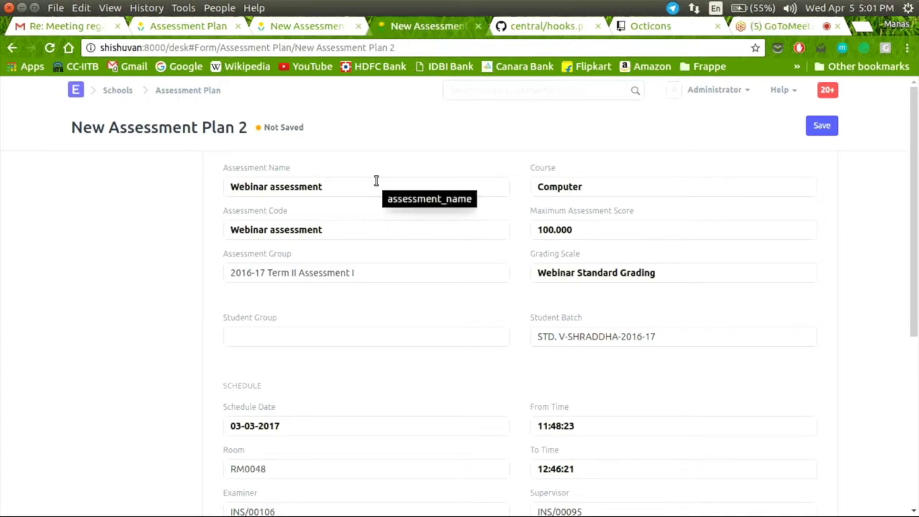
pyautogui.click(675, 182)
pyautogui.press('BackSpace')
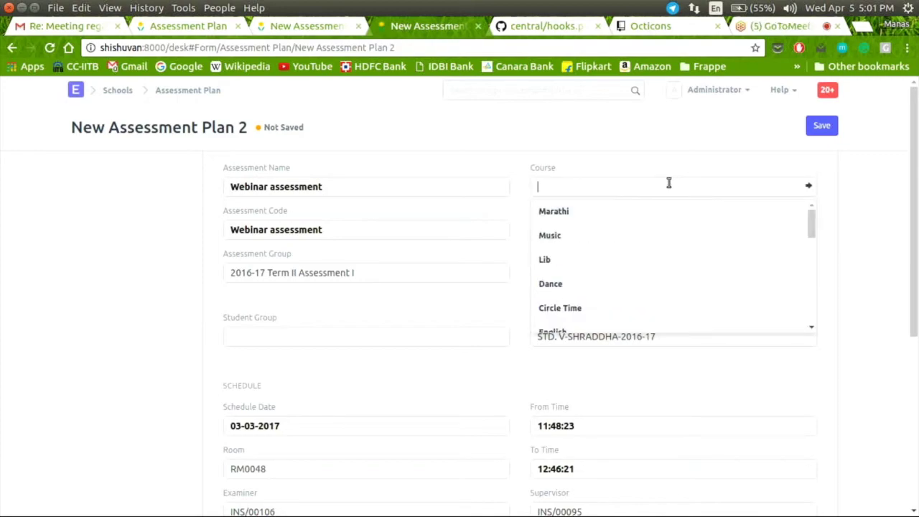
pyautogui.write('com')
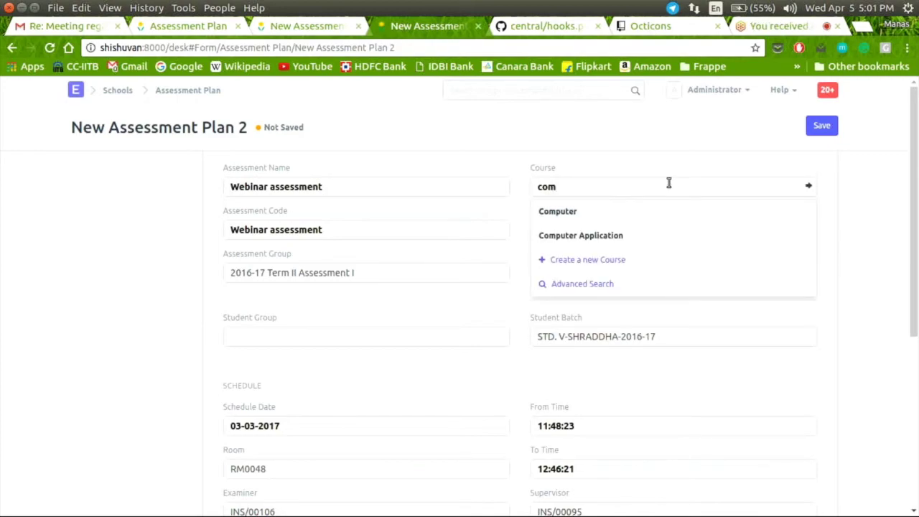
pyautogui.click(643, 214)
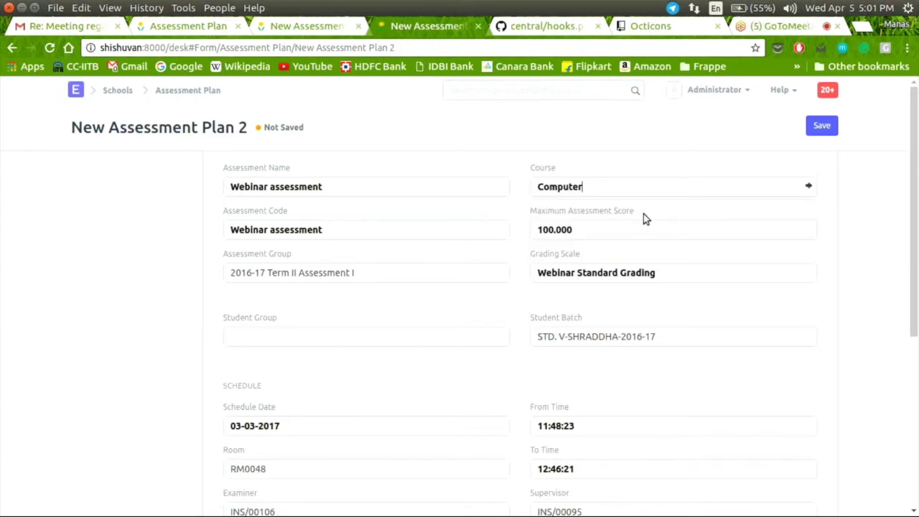
pyautogui.click(354, 235)
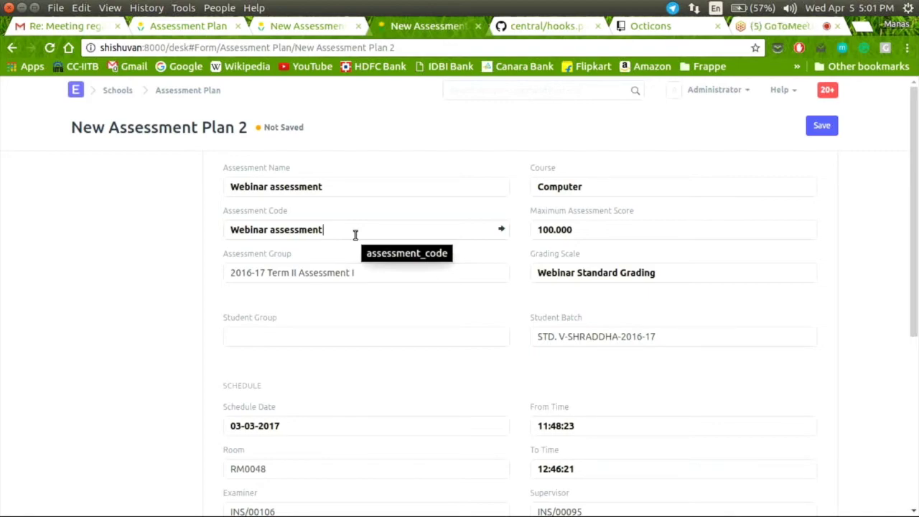
pyautogui.click(640, 230)
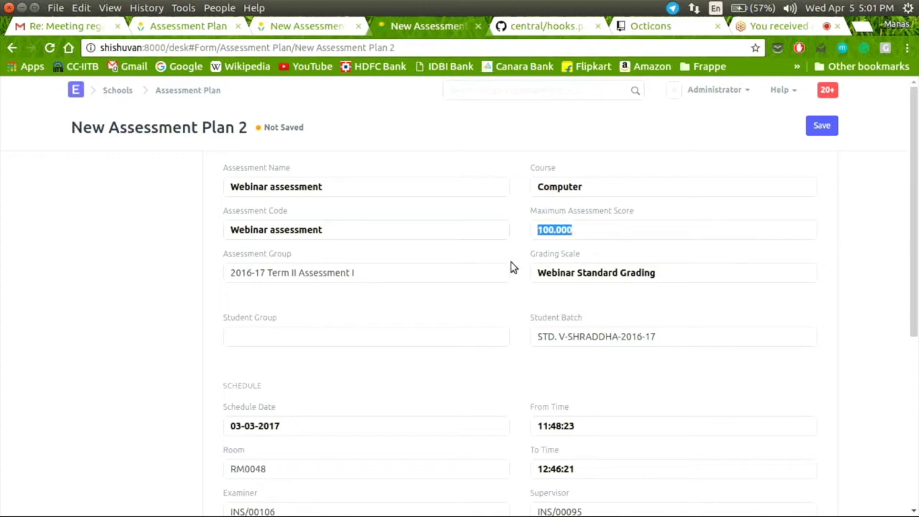
pyautogui.click(383, 278)
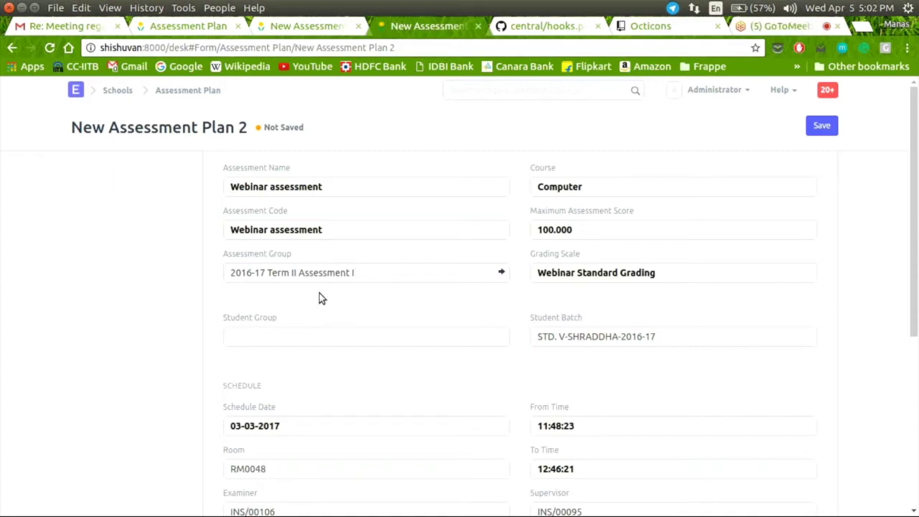
pyautogui.scroll(-1, 322, 297)
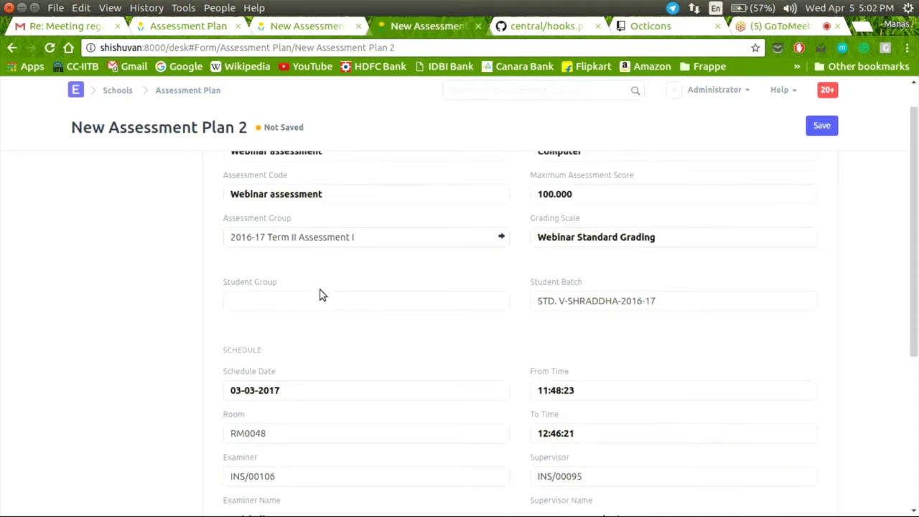
pyautogui.scroll(-1, 321, 295)
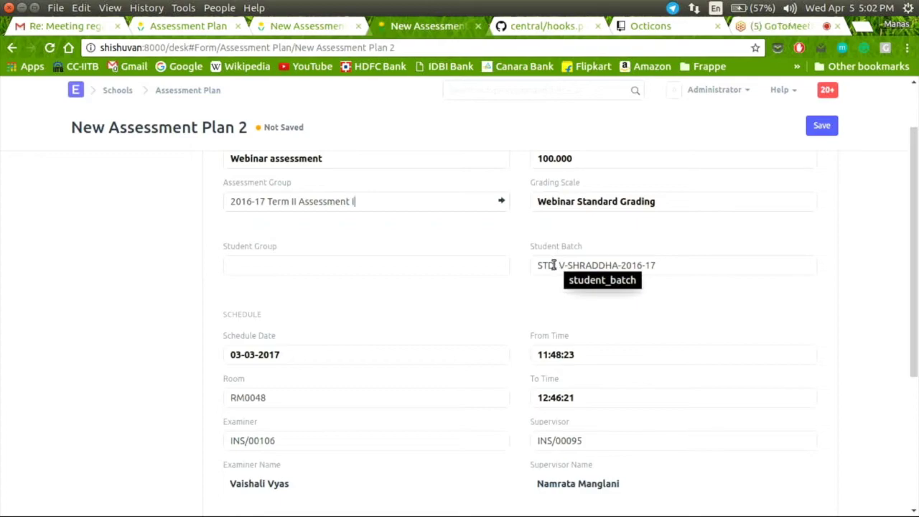
pyautogui.click(362, 267)
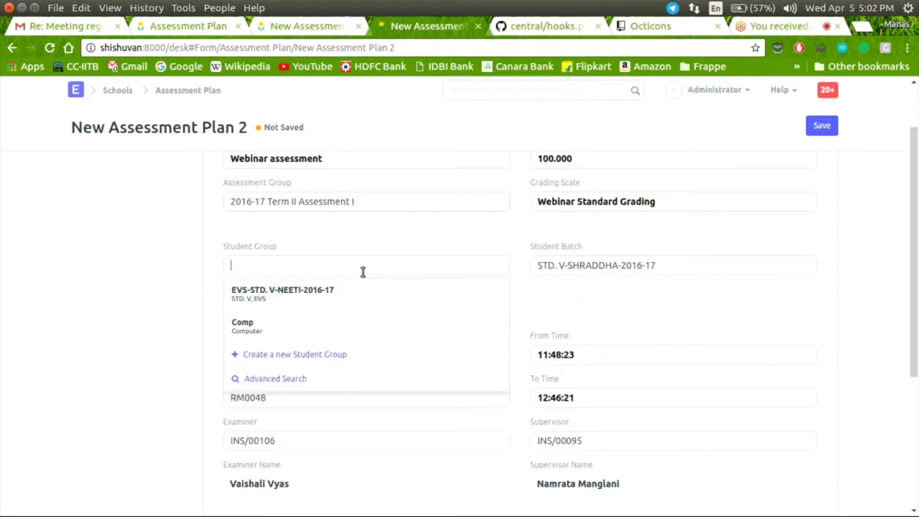
pyautogui.click(216, 275)
pyautogui.scroll(-3, 227, 251)
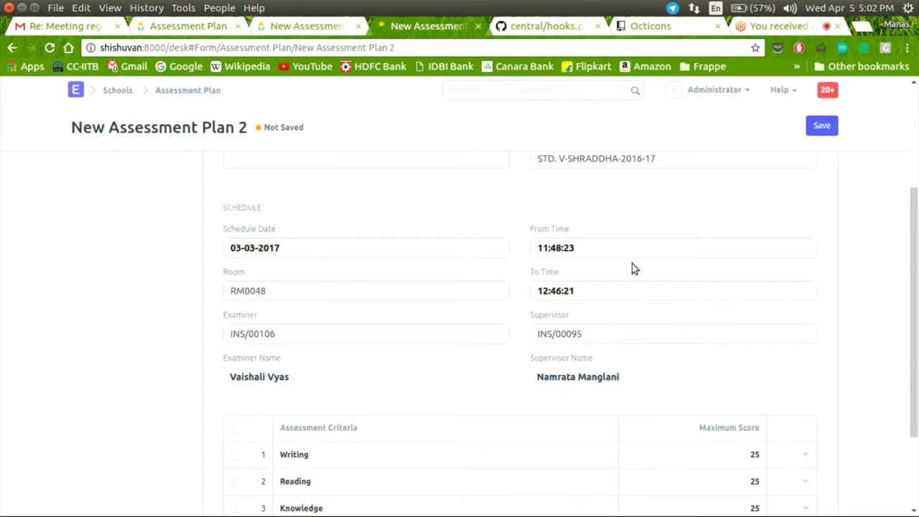
pyautogui.scroll(-3, 592, 240)
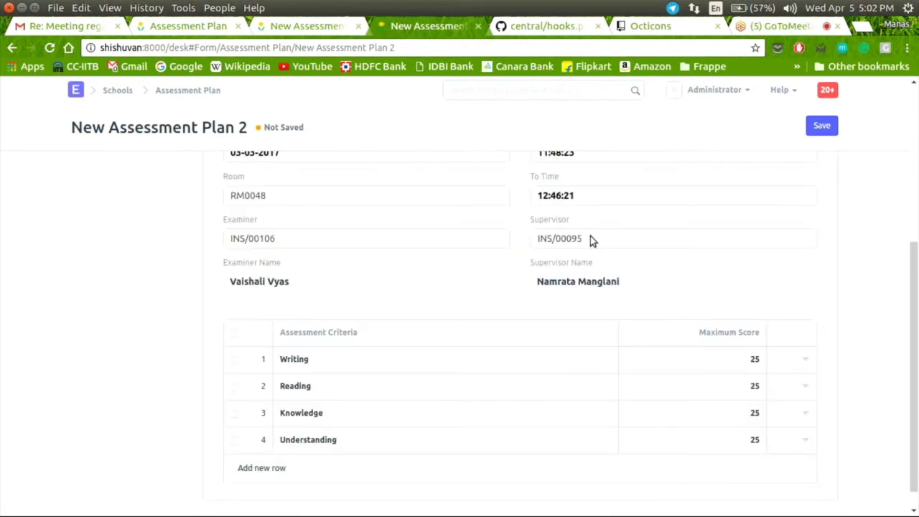
pyautogui.scroll(-1, 386, 286)
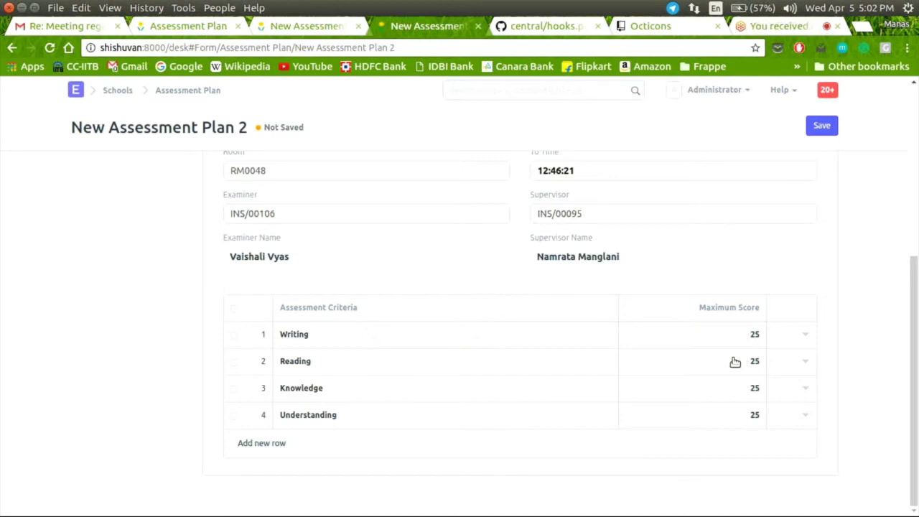
pyautogui.scroll(5, 732, 352)
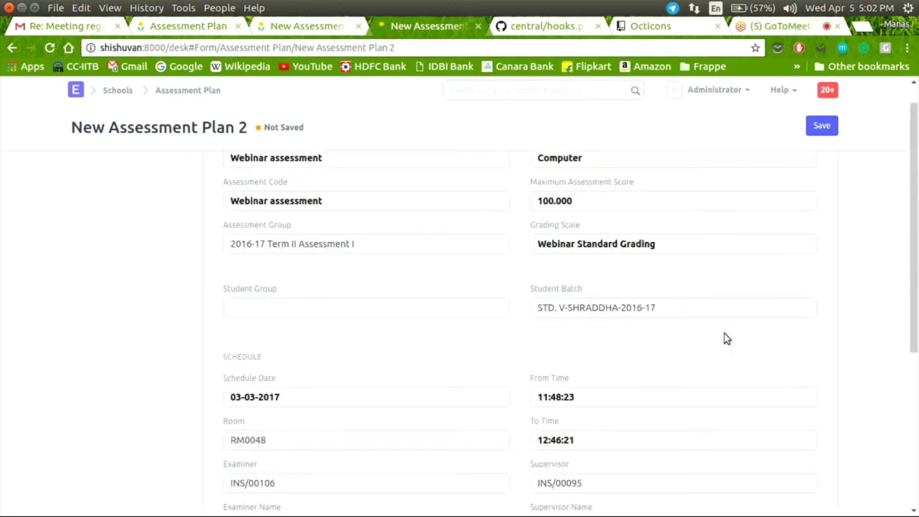
pyautogui.scroll(1, 725, 339)
pyautogui.scroll(-5, 666, 383)
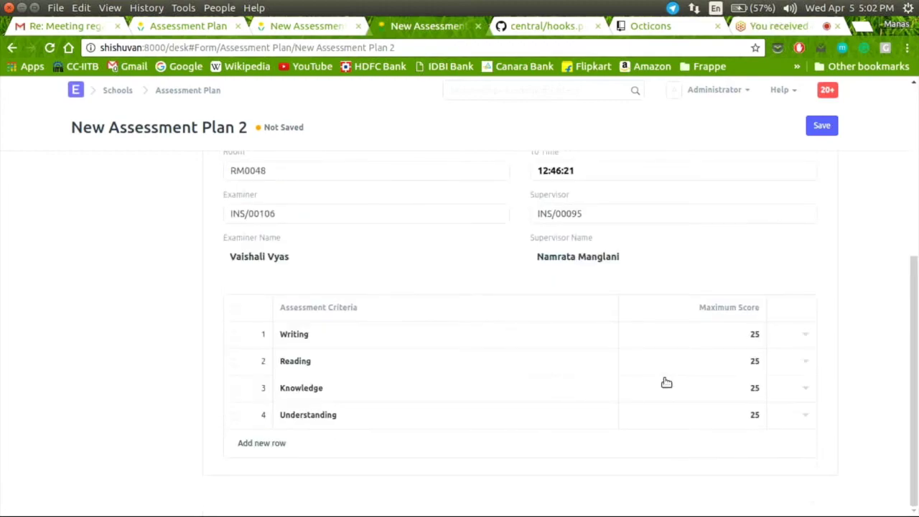
# Step: Delete the Understanding criterion row and try saving, dismissing the conflict with Testing assessment-1
pyautogui.click(805, 416)
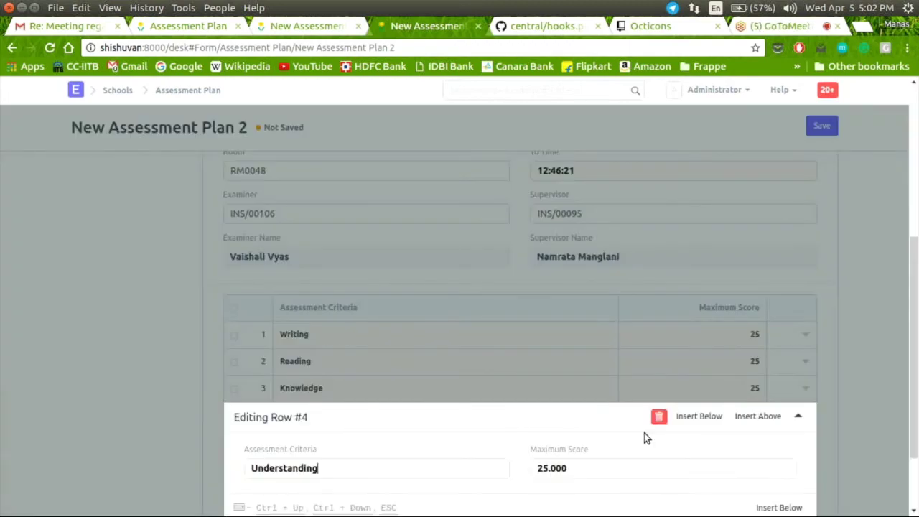
pyautogui.click(658, 416)
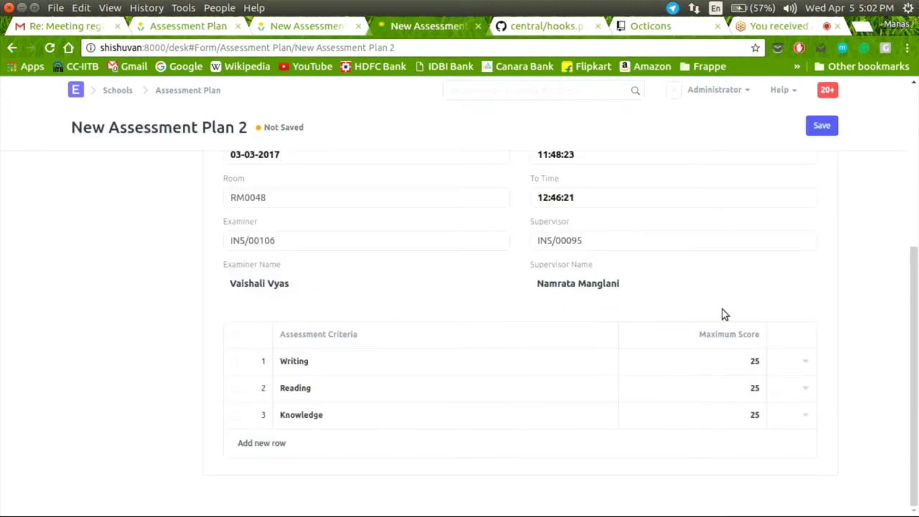
pyautogui.click(822, 123)
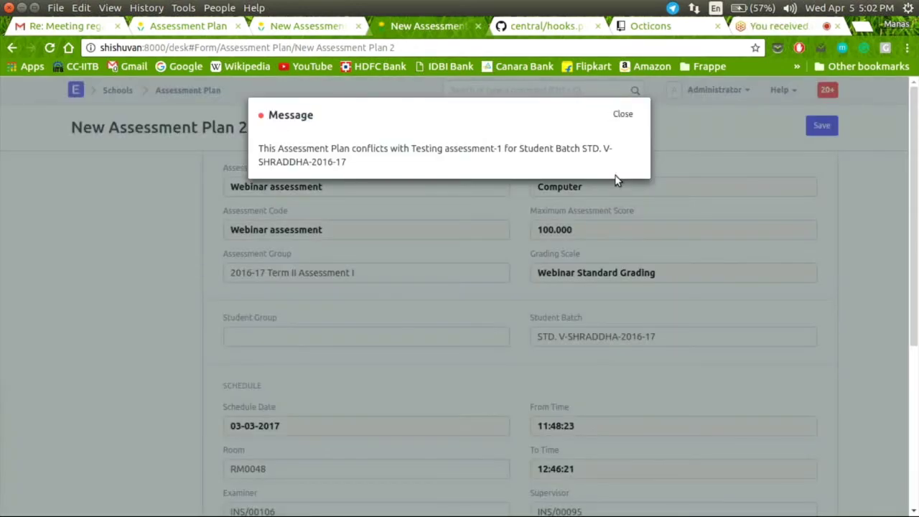
pyautogui.click(622, 115)
# Step: Add an empty fourth row to the assessment criteria table
pyautogui.scroll(-3, 597, 222)
pyautogui.scroll(-2, 596, 221)
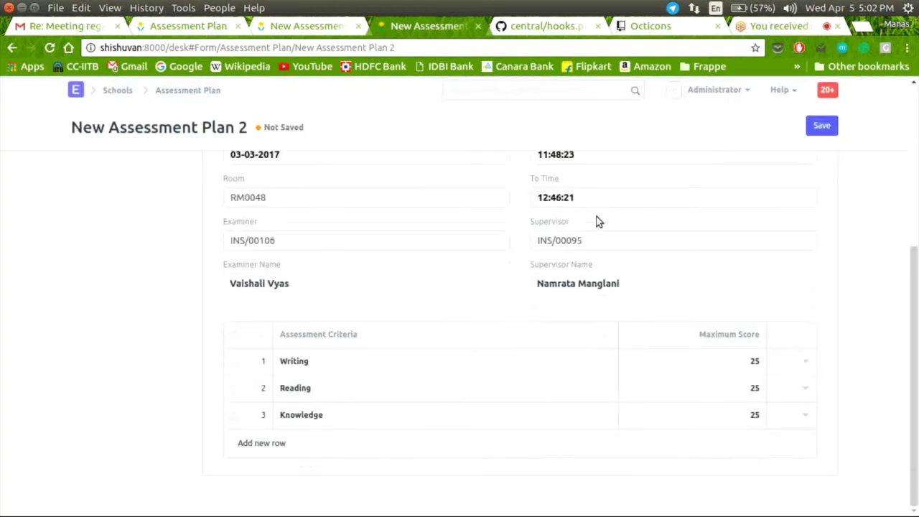
pyautogui.click(280, 443)
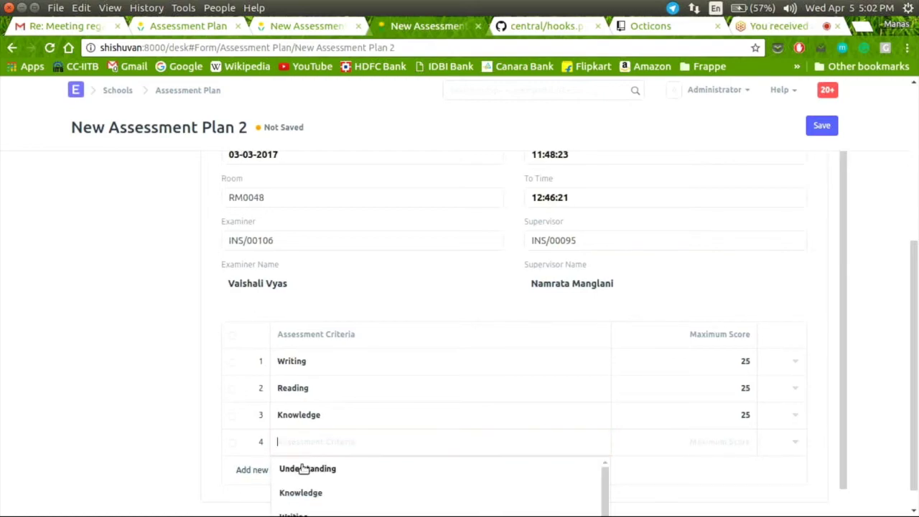
# Step: Set criterion row 4 to Understanding with a maximum score of 25
pyautogui.click(304, 468)
pyautogui.click(748, 440)
pyautogui.write('25')
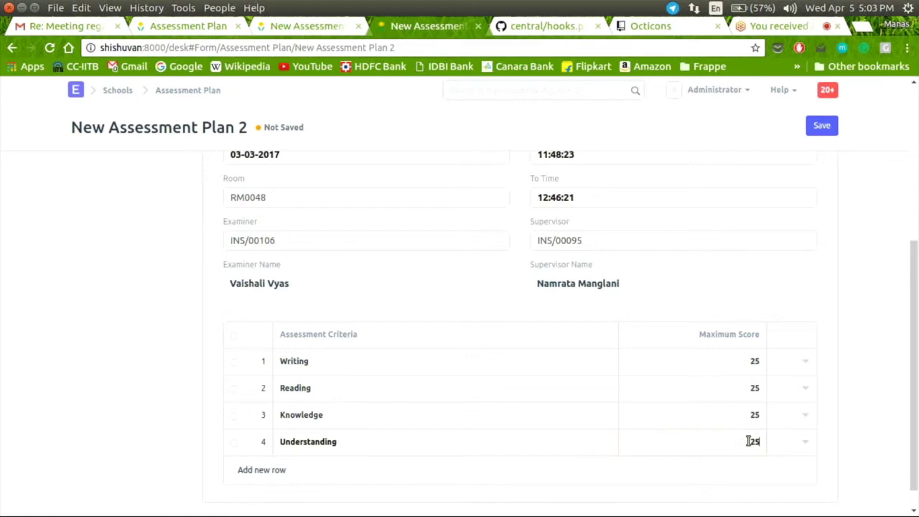
pyautogui.scroll(-1, 625, 397)
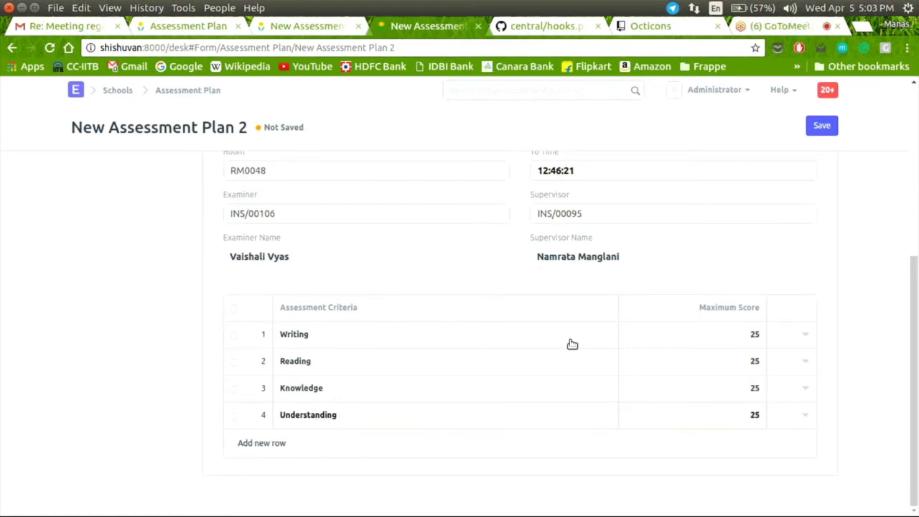
pyautogui.scroll(5, 572, 345)
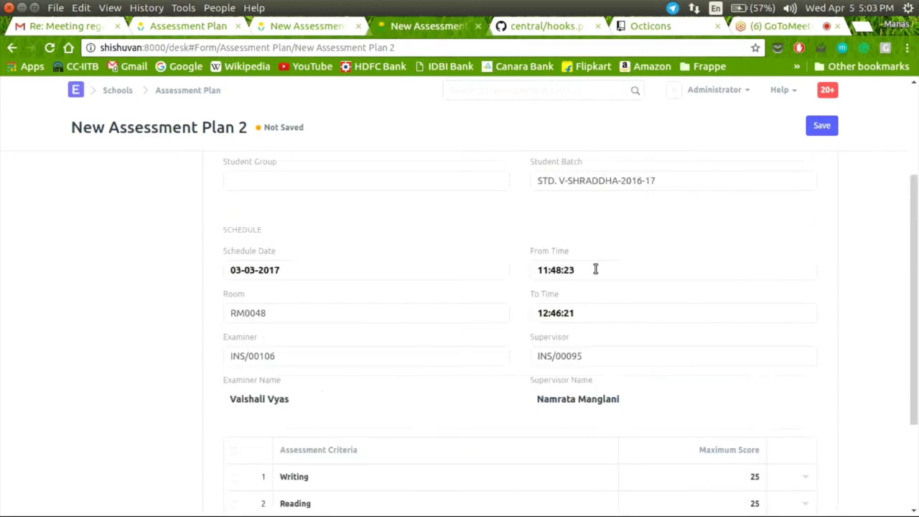
# Step: Clear the schedule date, room and end time, then try saving, which reports Missing Fields
pyautogui.click(469, 272)
pyautogui.hotkey('ctrl', 'a')
pyautogui.press('BackSpace')
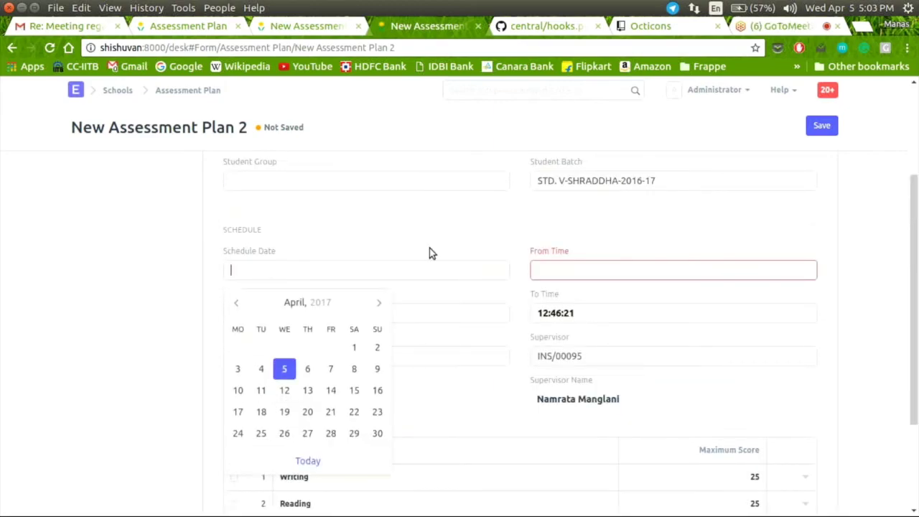
pyautogui.click(429, 248)
pyautogui.scroll(-1, 427, 231)
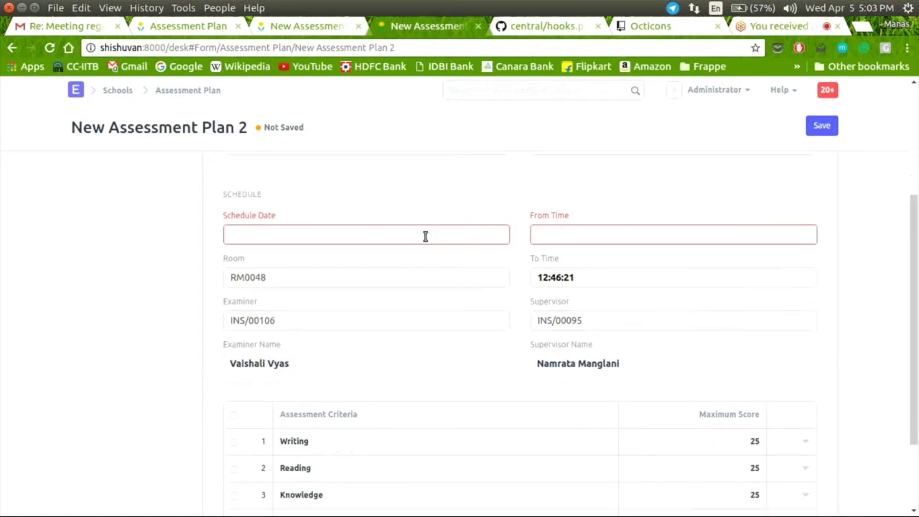
pyautogui.click(407, 282)
pyautogui.press('BackSpace')
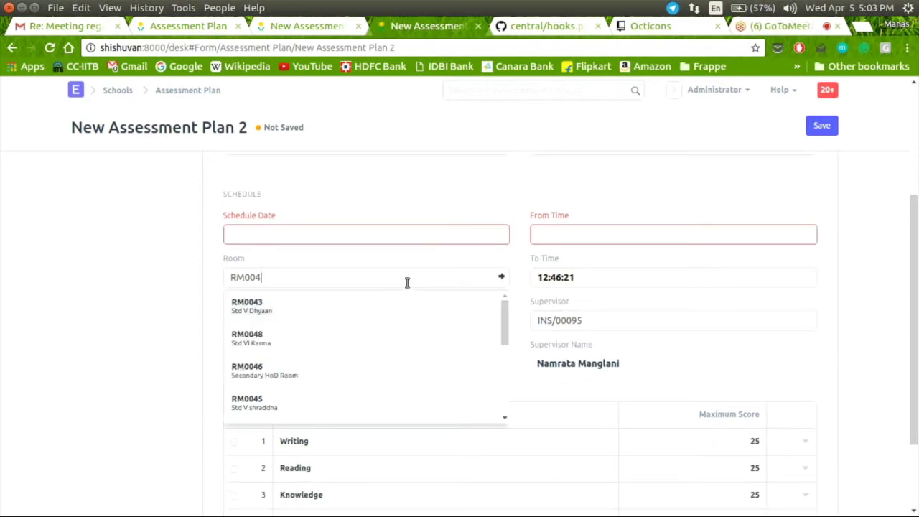
pyautogui.click(619, 273)
pyautogui.hotkey('ctrl', 'a')
pyautogui.press('BackSpace')
pyautogui.click(641, 199)
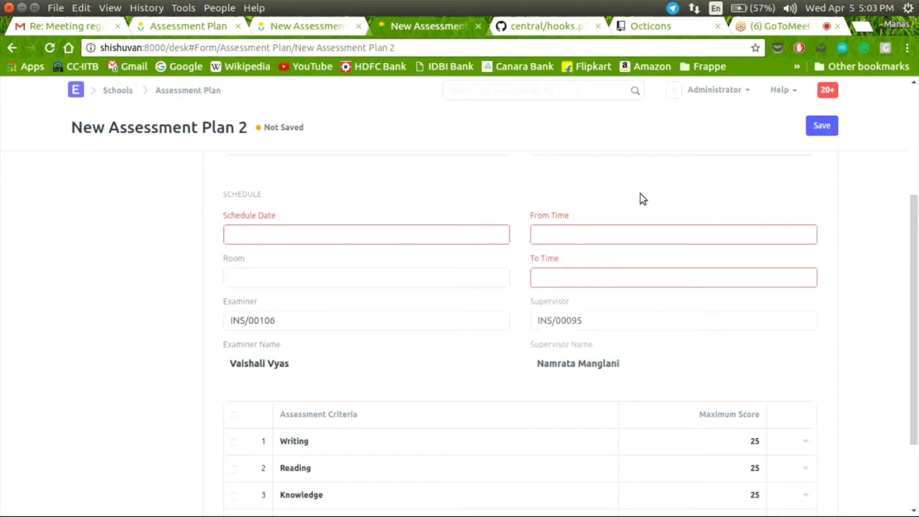
pyautogui.click(820, 127)
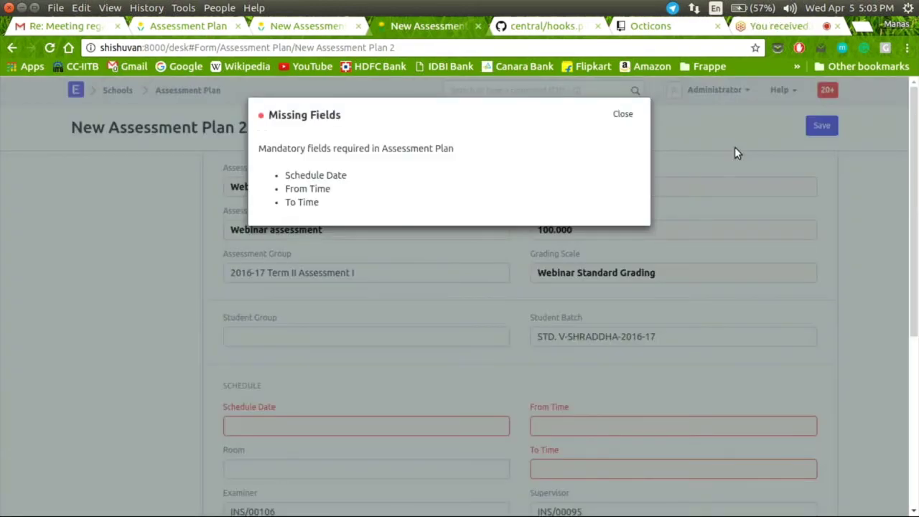
# Step: Dismiss the Missing Fields warning and set the schedule date to today, 05-04-2017
pyautogui.click(401, 232)
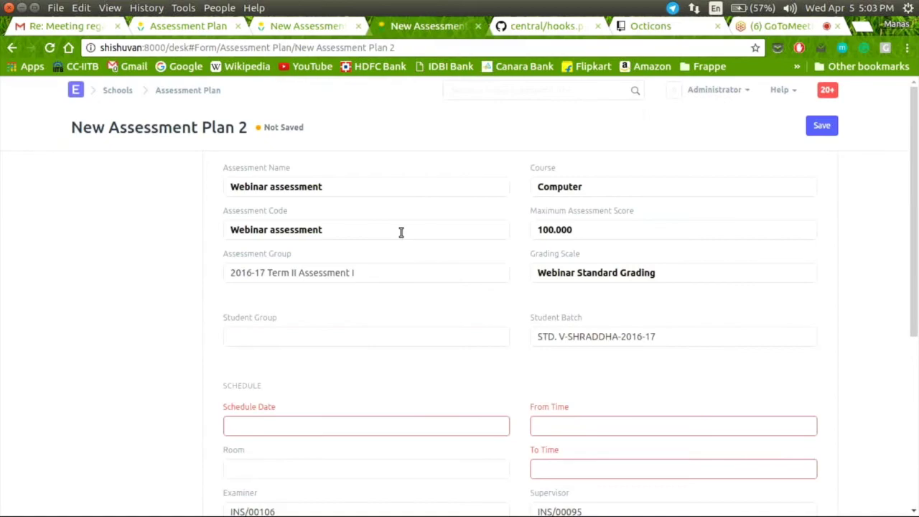
pyautogui.scroll(-2, 391, 252)
pyautogui.click(381, 283)
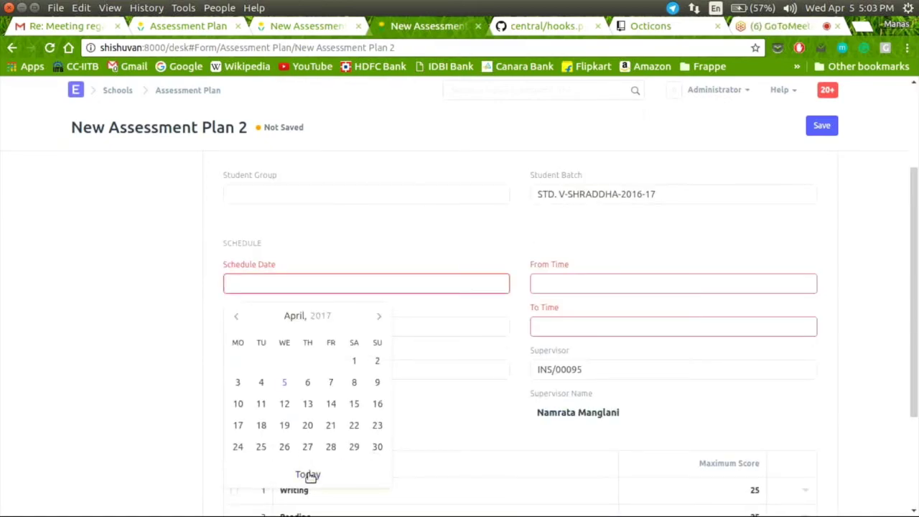
pyautogui.click(308, 474)
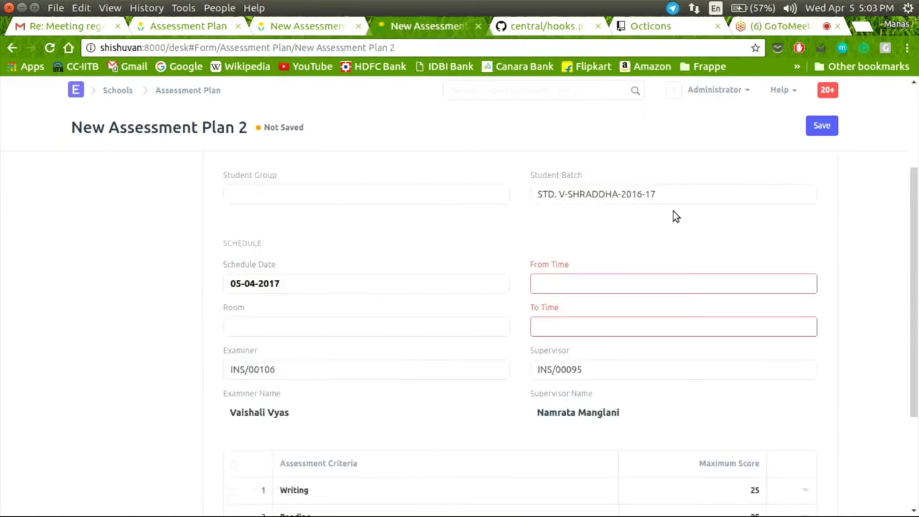
# Step: Set From Time to 14:47:5 and To Time to 14:59:8 with the time pickers
pyautogui.click(666, 285)
pyautogui.click(603, 330)
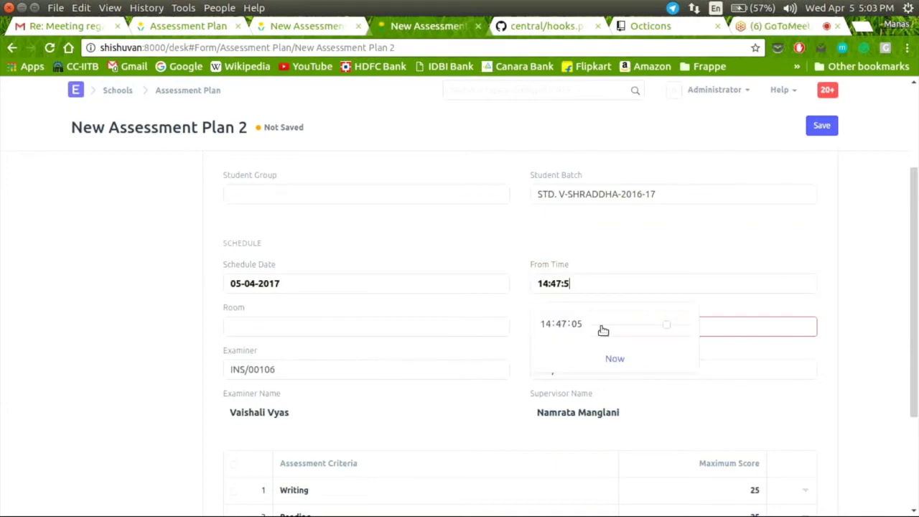
pyautogui.click(739, 327)
pyautogui.click(682, 370)
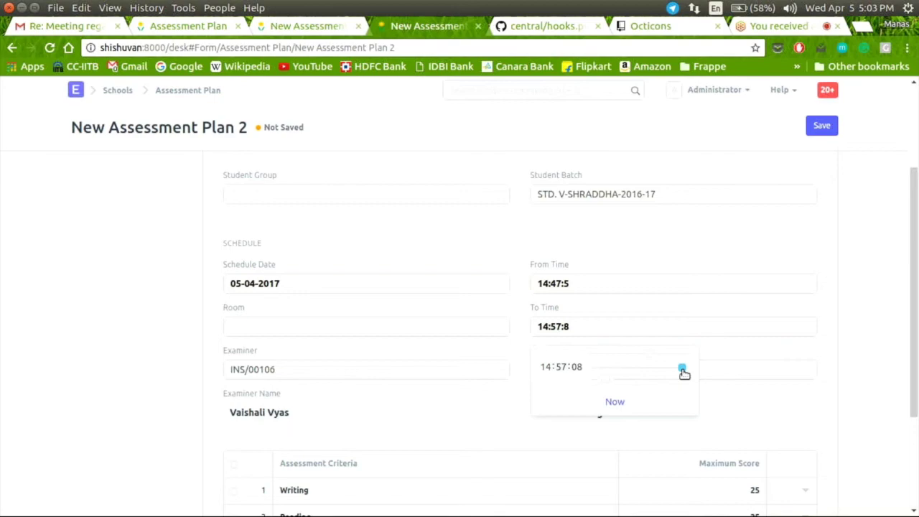
pyautogui.moveTo(683, 370); pyautogui.dragTo(688, 369)
pyautogui.click(688, 257)
pyautogui.scroll(-2, 625, 340)
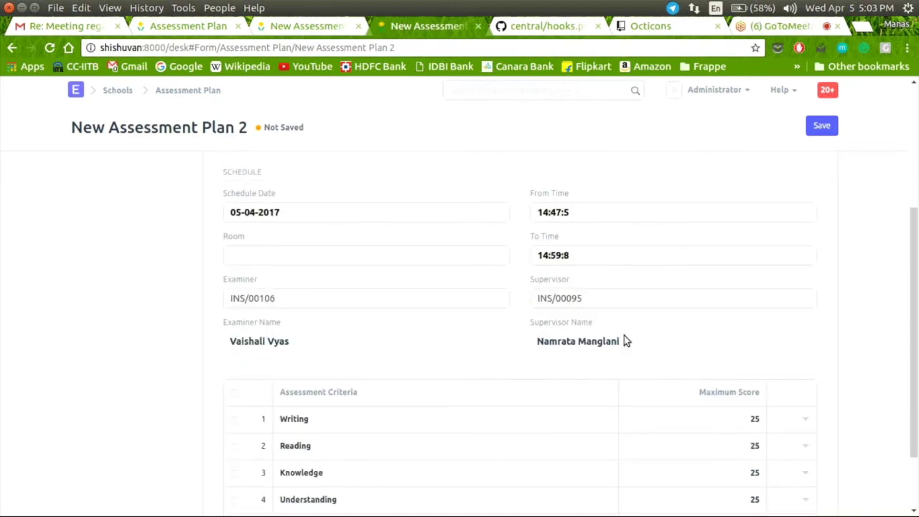
# Step: Save and permanently submit the Webinar assessment plan
pyautogui.click(822, 126)
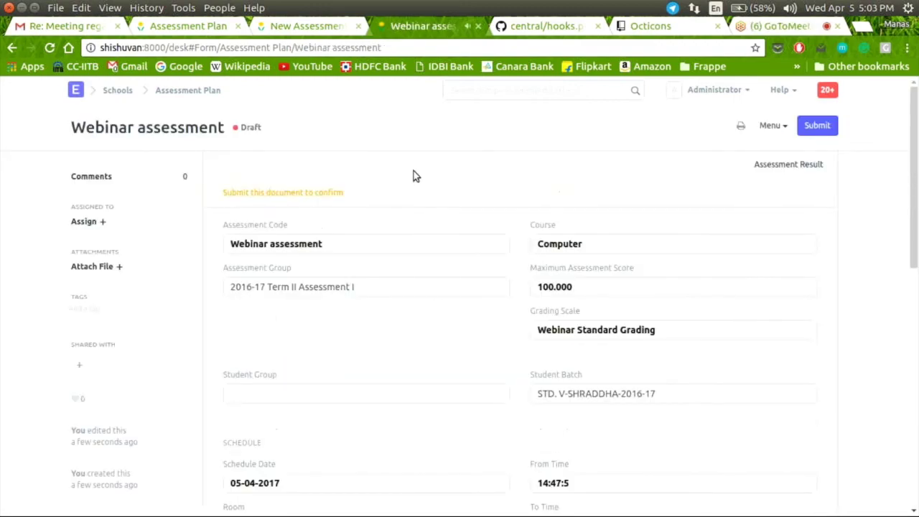
pyautogui.click(805, 126)
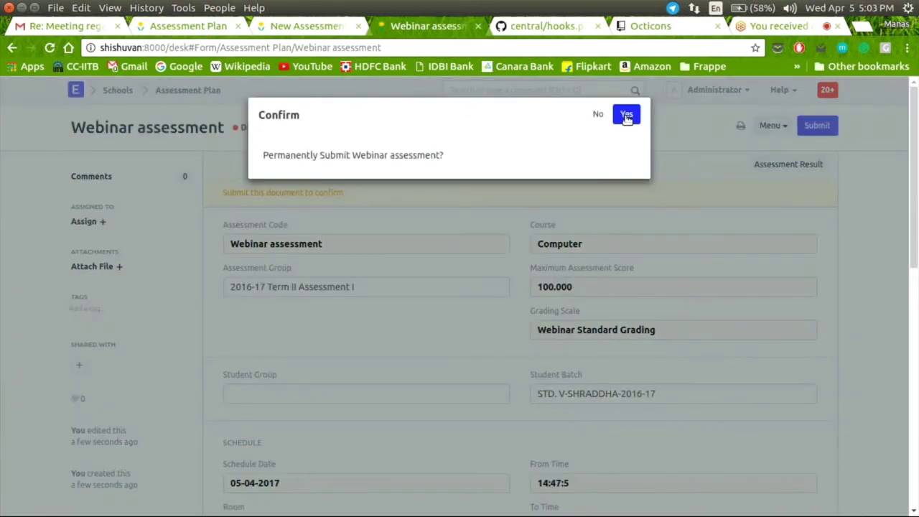
pyautogui.click(626, 117)
pyautogui.scroll(-3, 468, 230)
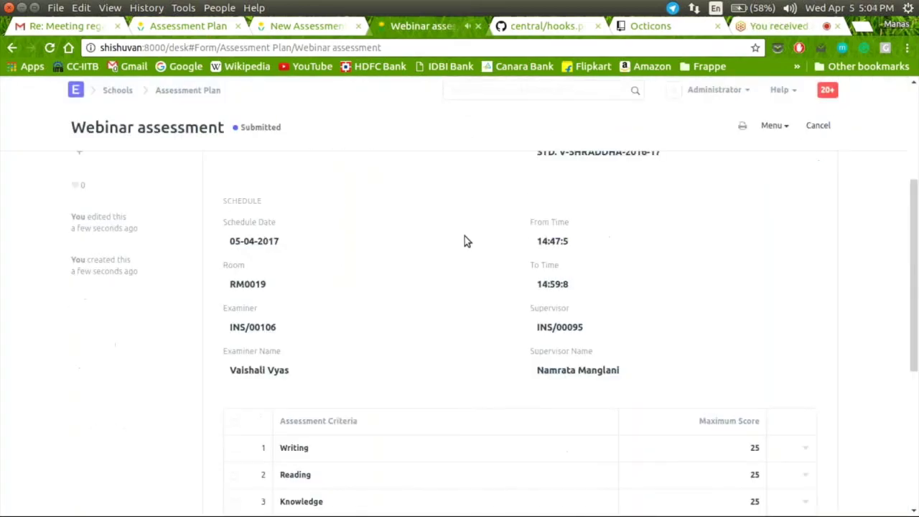
pyautogui.scroll(-5, 464, 237)
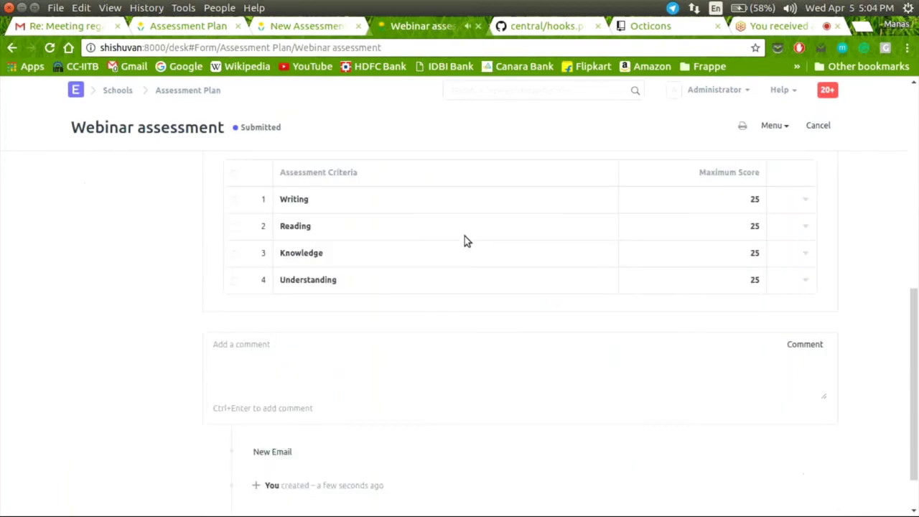
pyautogui.scroll(1, 465, 240)
pyautogui.scroll(6, 464, 239)
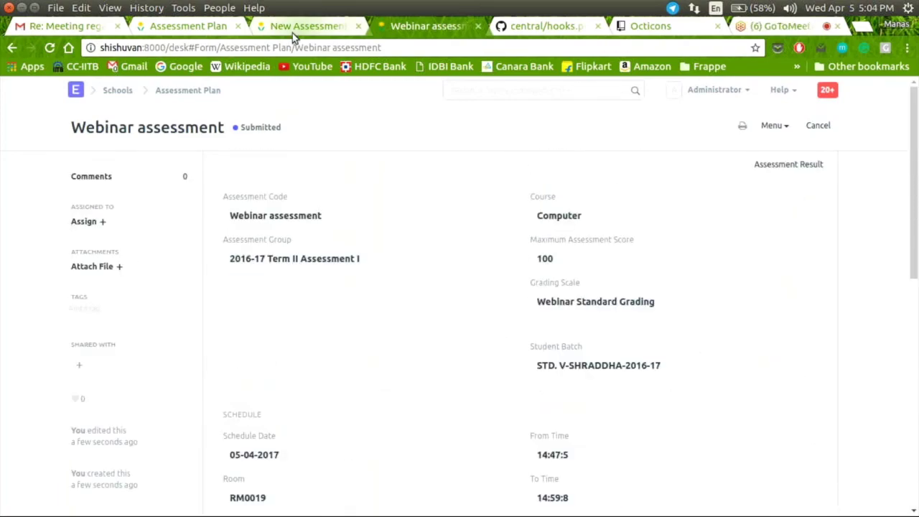
# Step: Send the Assessment Plan tab to the Schools module, then return to the Webinar plan tab
pyautogui.click(162, 28)
pyautogui.click(122, 93)
pyautogui.click(425, 27)
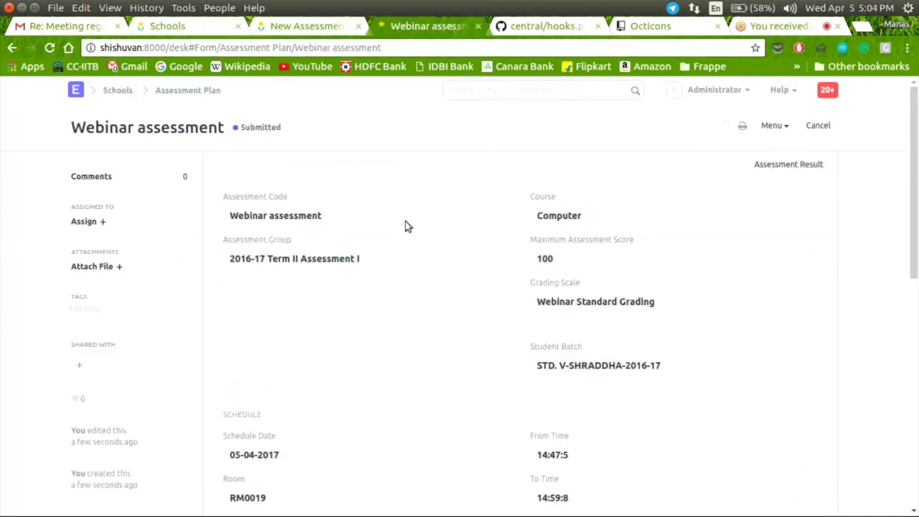
# Step: Open the Assessment Result list from the Schools module page
pyautogui.click(187, 27)
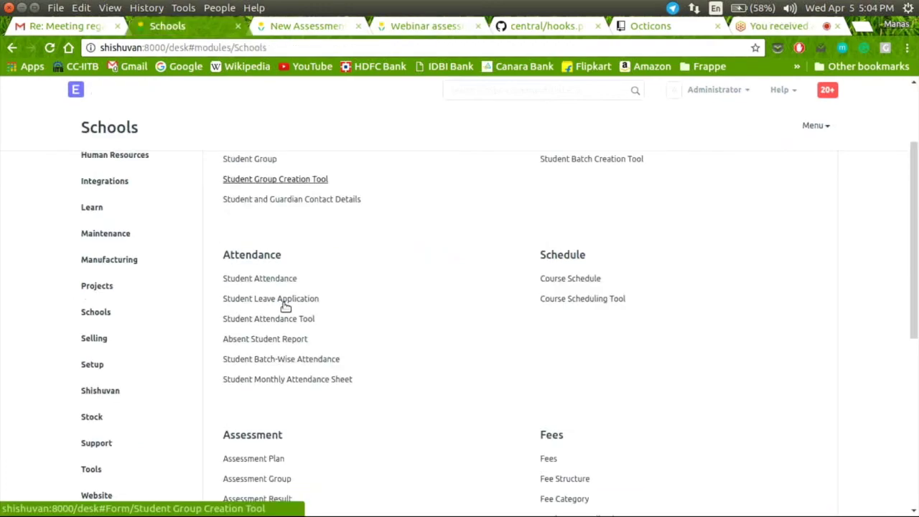
pyautogui.scroll(-2, 280, 323)
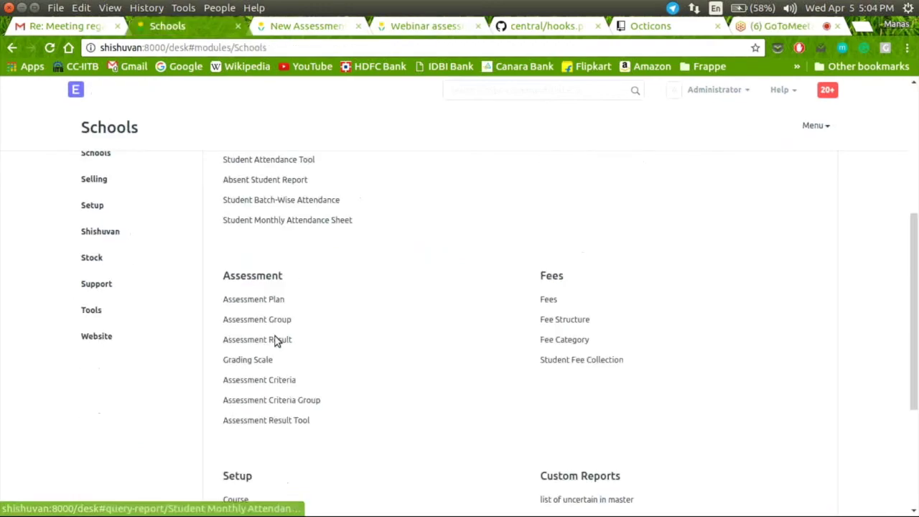
pyautogui.scroll(-1, 276, 341)
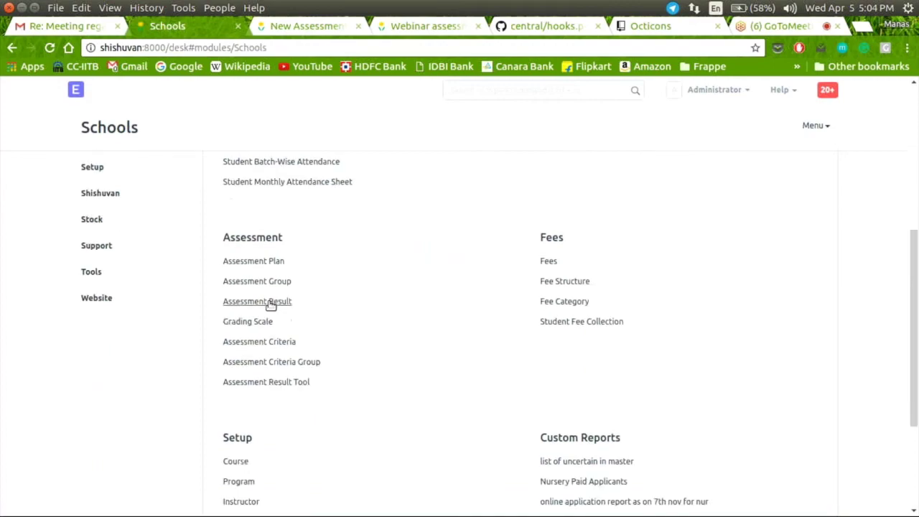
pyautogui.click(269, 302)
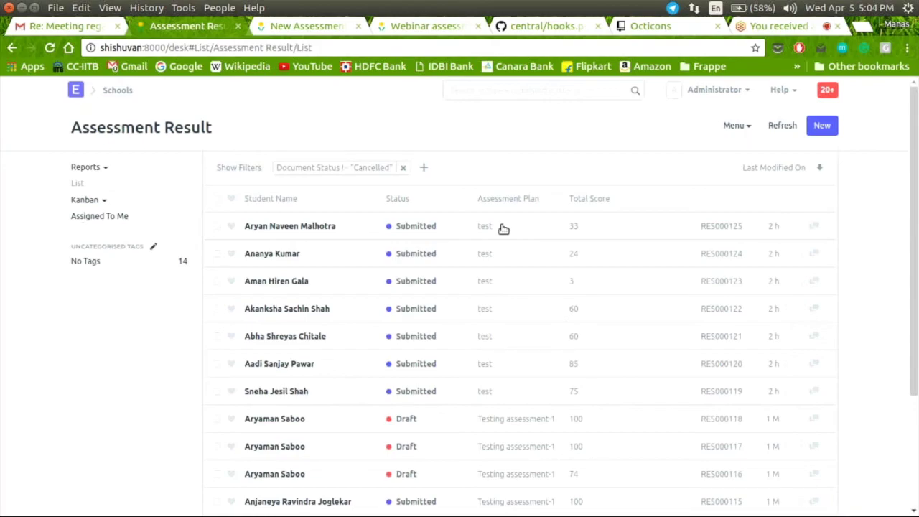
# Step: Start a new assessment result, pick the student, and select the Webinar assessment plan
pyautogui.hotkey('ctrl', 'b')
pyautogui.click(353, 228)
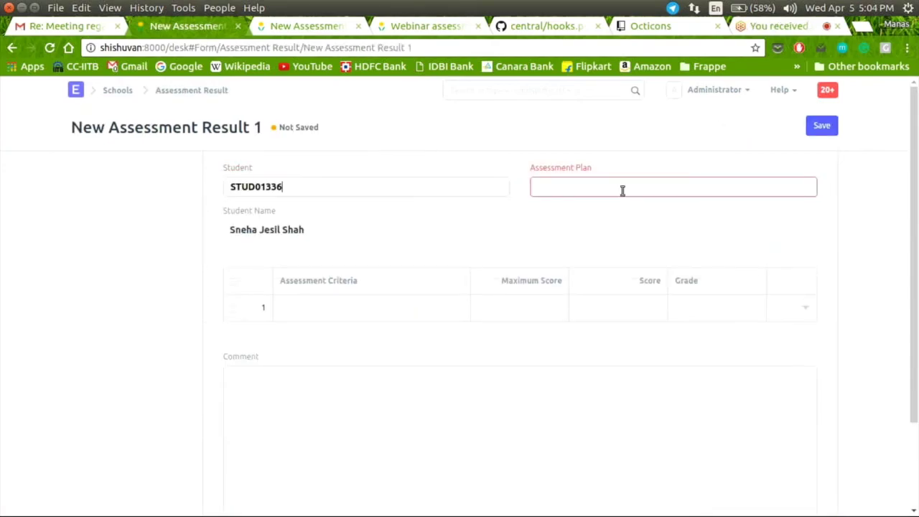
pyautogui.click(622, 188)
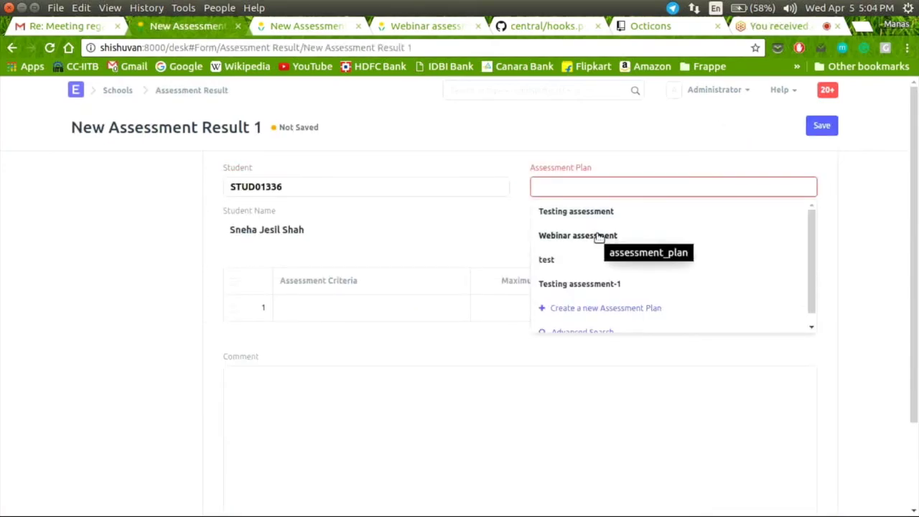
pyautogui.click(597, 236)
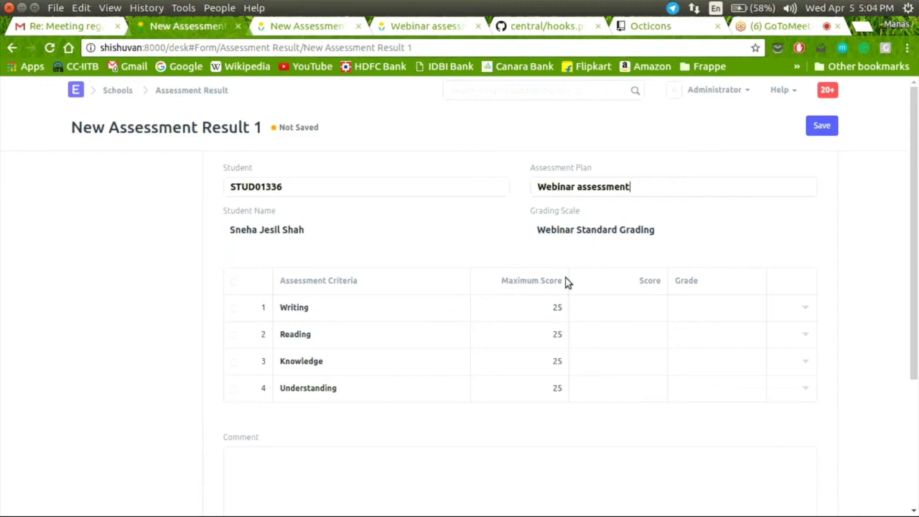
# Step: Enter the Webinar criterion scores: Writing 20, Reading 0, Knowledge 25, Understanding 20
pyautogui.click(641, 311)
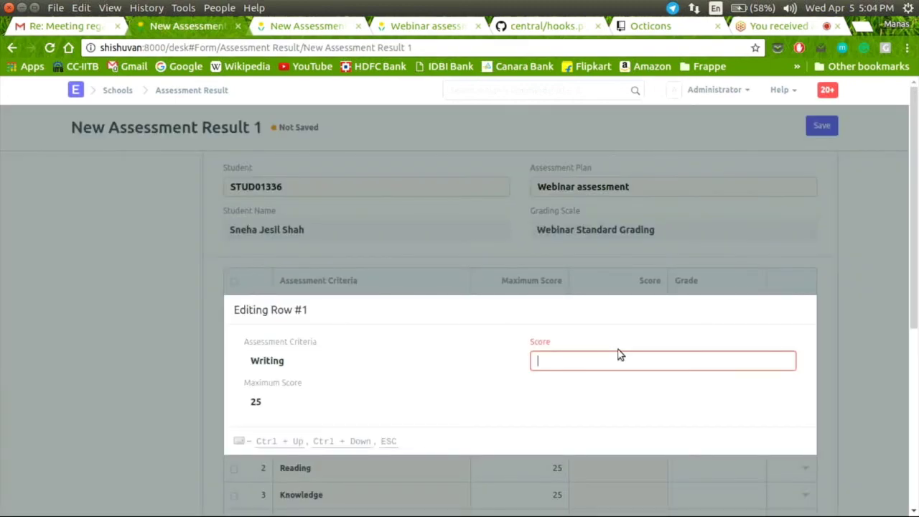
pyautogui.write('20')
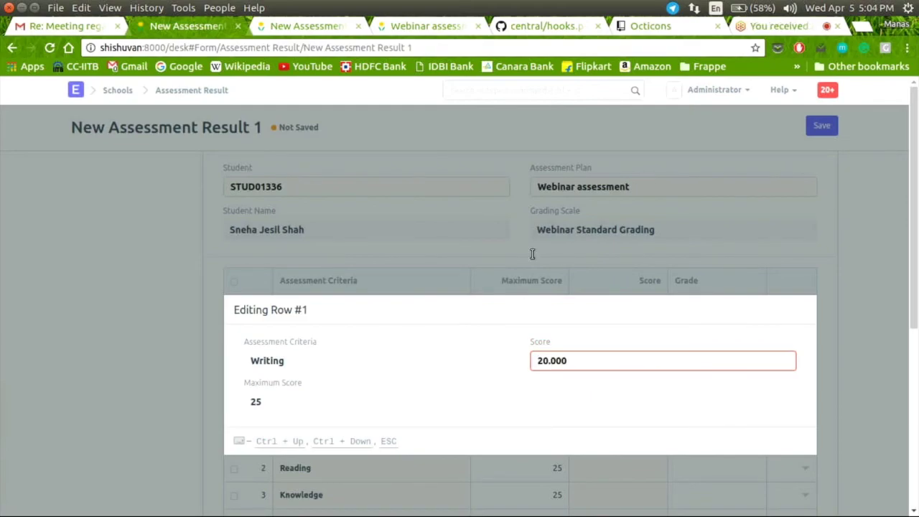
pyautogui.click(532, 254)
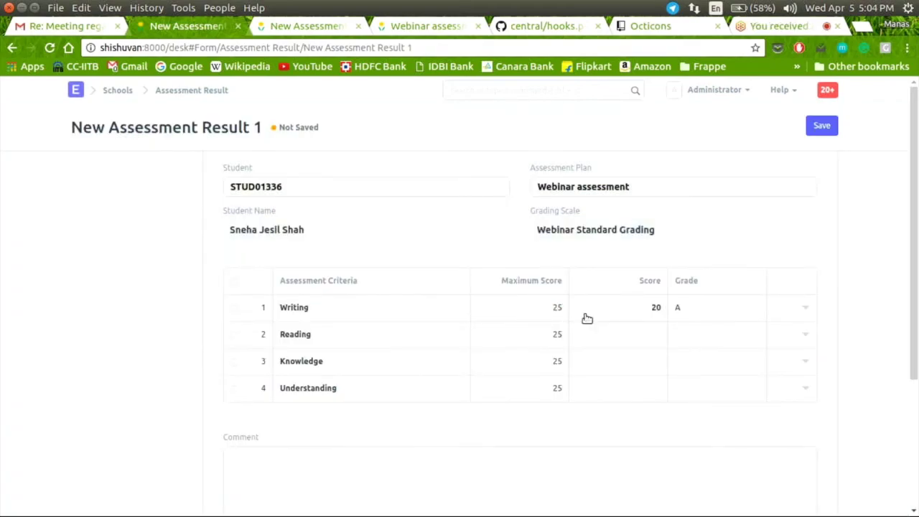
pyautogui.click(681, 326)
pyautogui.write('0')
pyautogui.click(608, 290)
pyautogui.click(649, 361)
pyautogui.write('25')
pyautogui.click(643, 330)
pyautogui.click(628, 399)
pyautogui.write('20')
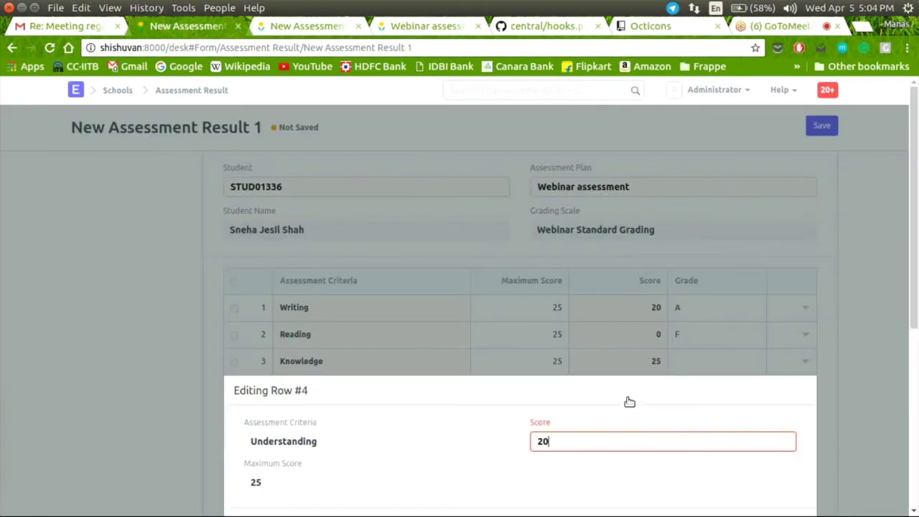
# Step: Save the result as a draft totalling 65 (grade B) and return to the Assessment Result list
pyautogui.click(815, 127)
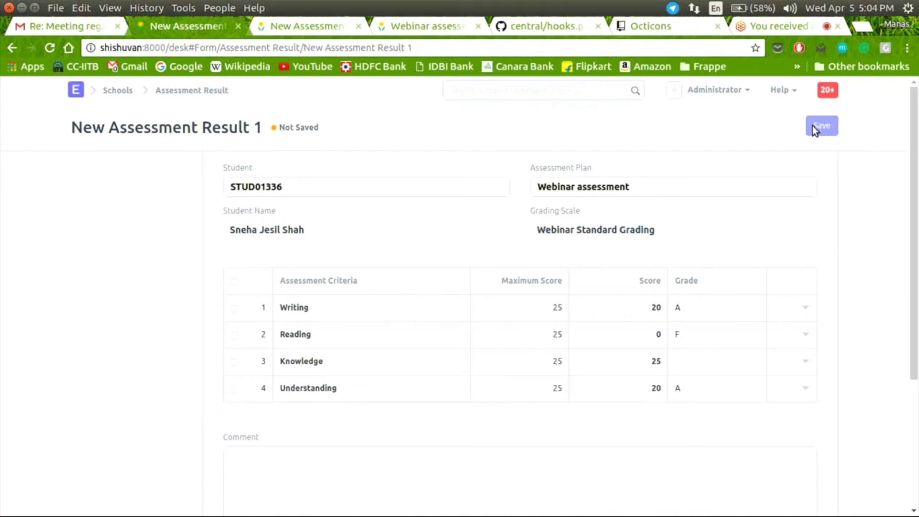
pyautogui.click(814, 128)
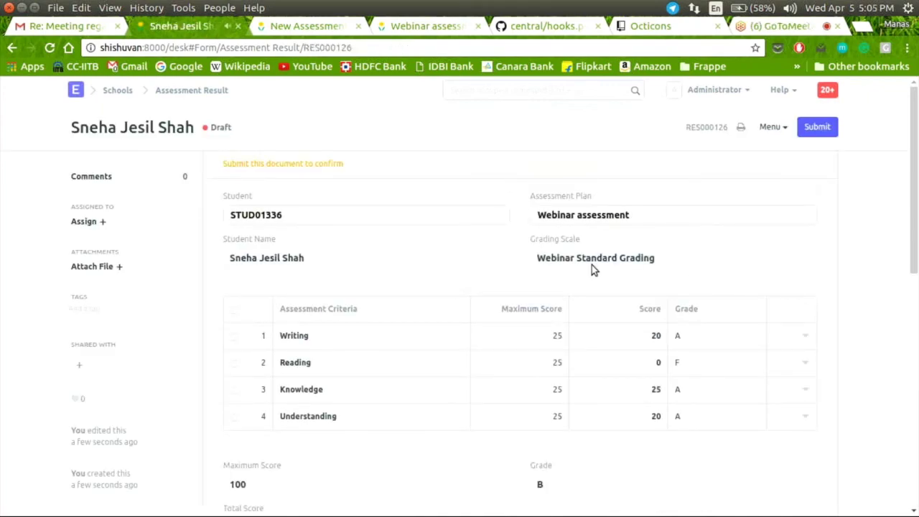
pyautogui.scroll(-1, 591, 265)
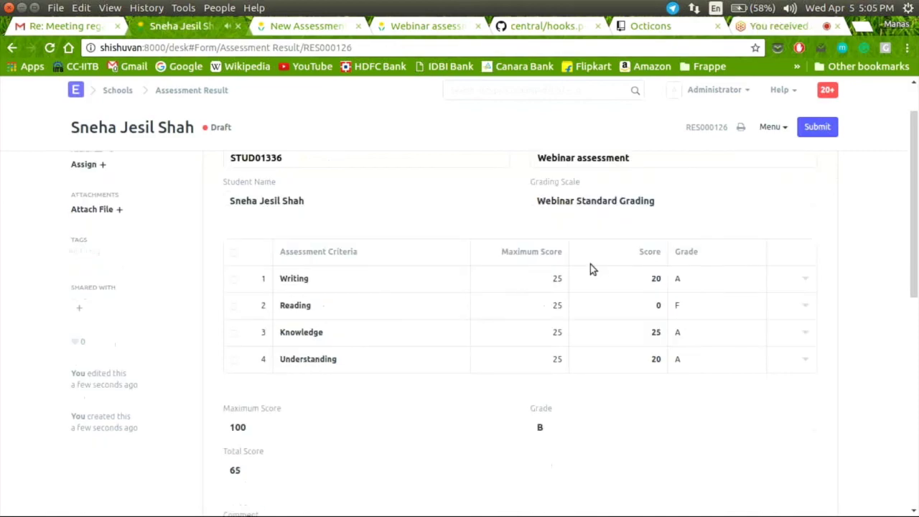
pyautogui.scroll(-1, 590, 267)
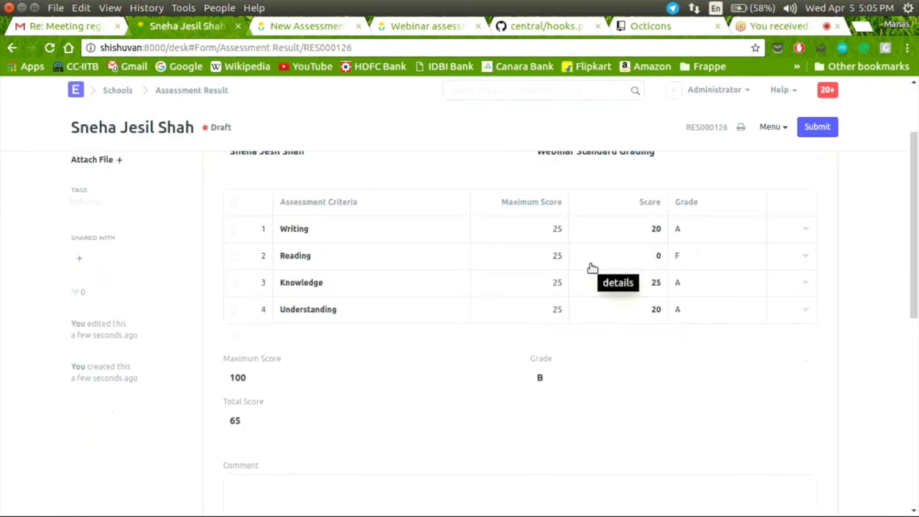
pyautogui.click(217, 91)
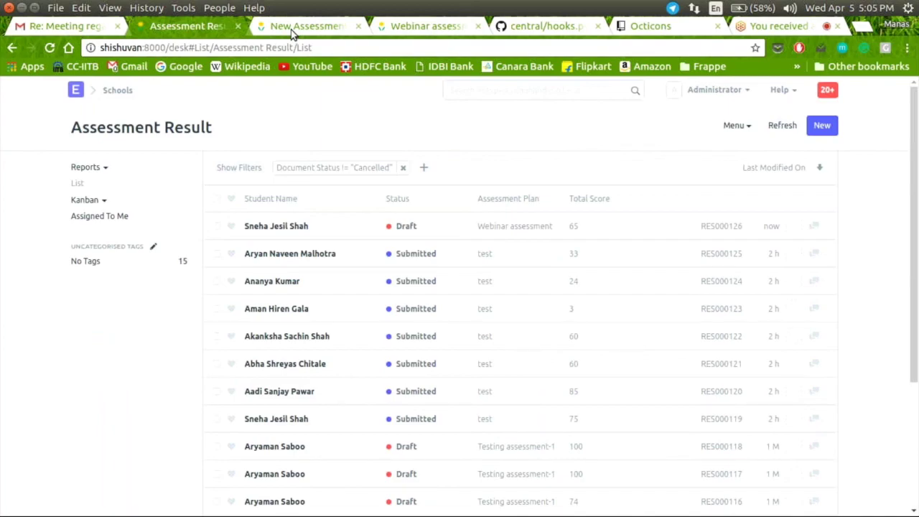
# Step: Open the Assessment Result Tool from the Schools module for the Webinar assessment
pyautogui.click(301, 26)
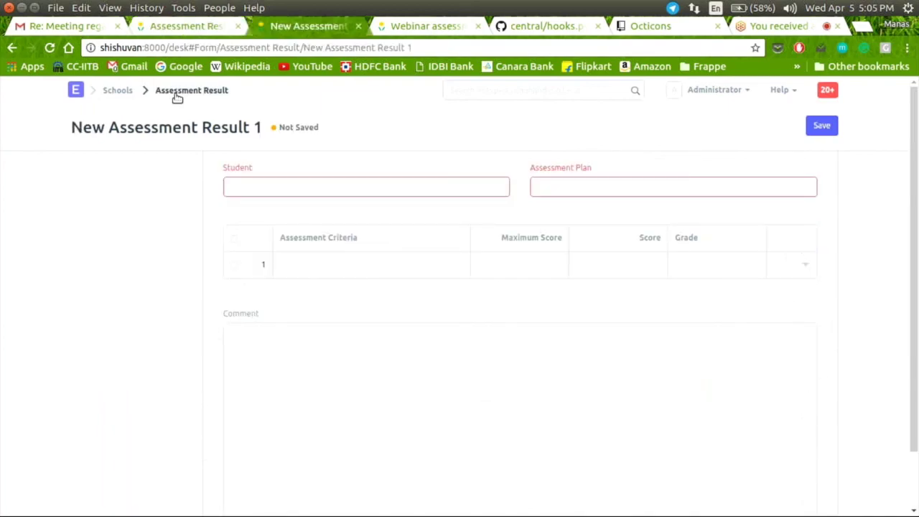
pyautogui.click(177, 92)
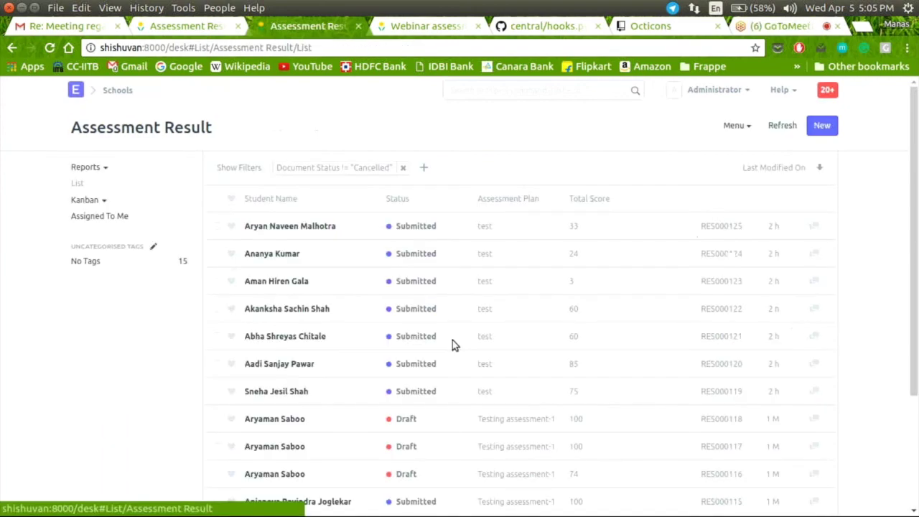
pyautogui.click(118, 90)
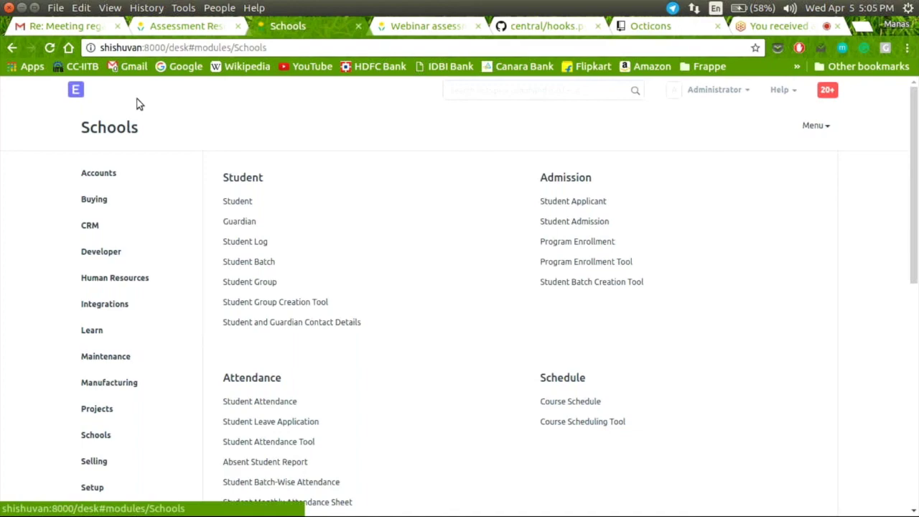
pyautogui.scroll(-6, 345, 283)
pyautogui.click(305, 226)
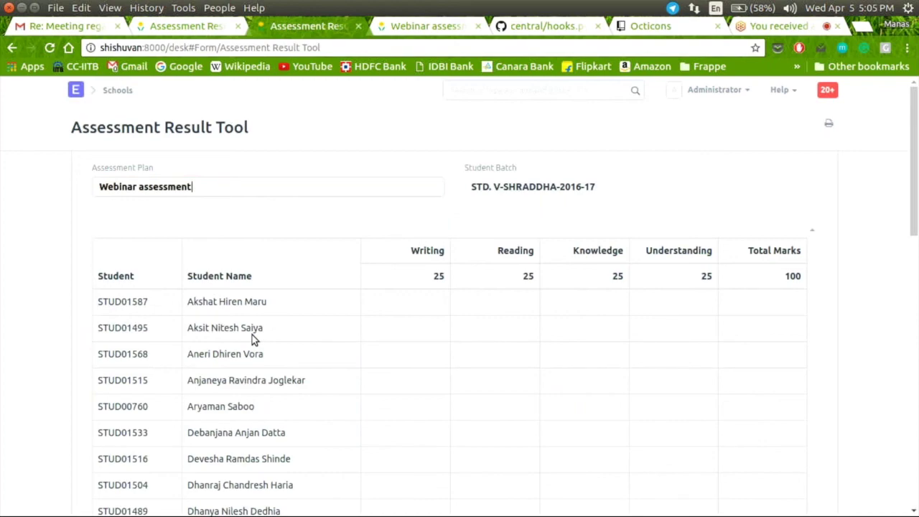
# Step: Give the first student marks of 20, 20, 20 and 0, totalling 60 (grade B)
pyautogui.scroll(-1, 418, 254)
pyautogui.click(418, 266)
pyautogui.write('20')
pyautogui.click(504, 264)
pyautogui.write('20')
pyautogui.click(579, 261)
pyautogui.write('20')
pyautogui.click(692, 270)
pyautogui.write('0')
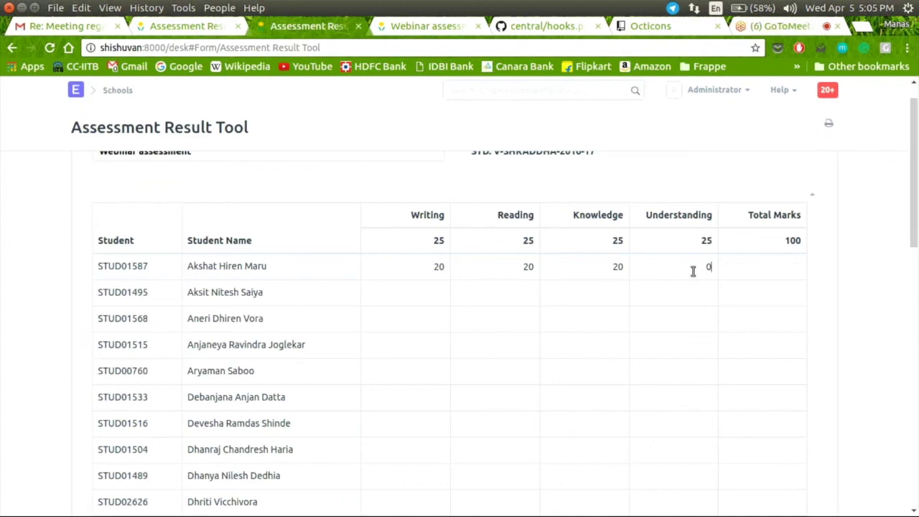
pyautogui.write('0')
pyautogui.click(414, 295)
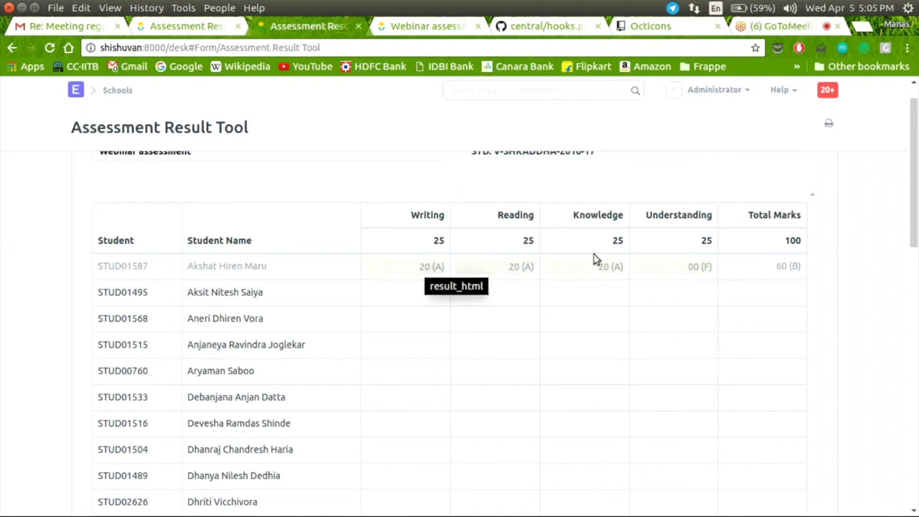
# Step: Open the new submitted Webinar result RES000127 from the Assessment Result list
pyautogui.click(205, 29)
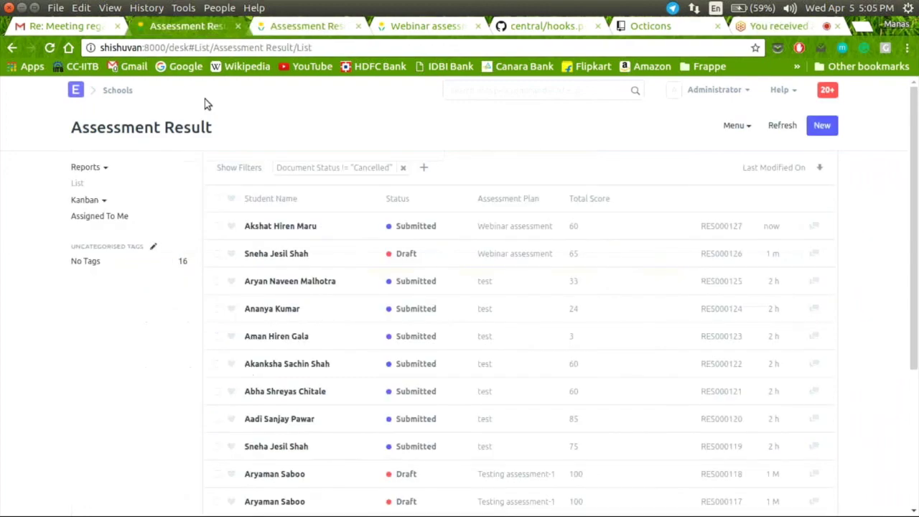
pyautogui.click(308, 27)
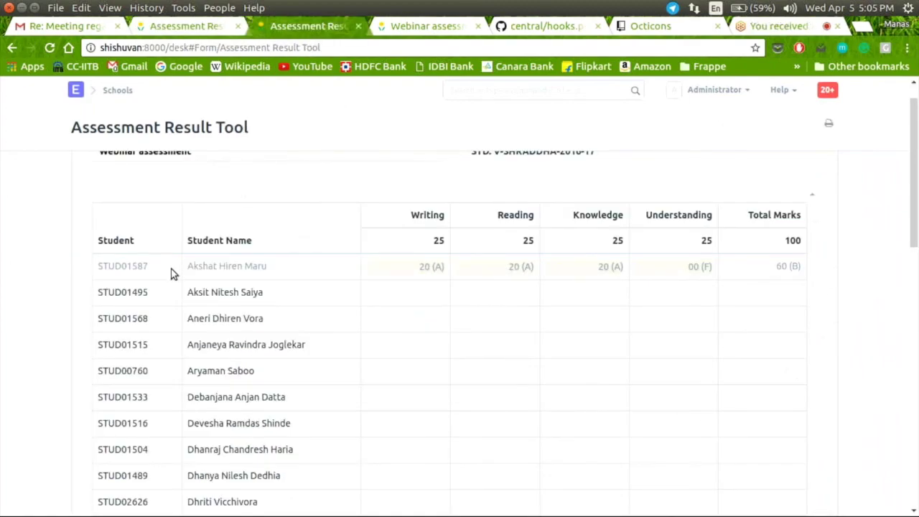
pyautogui.click(204, 29)
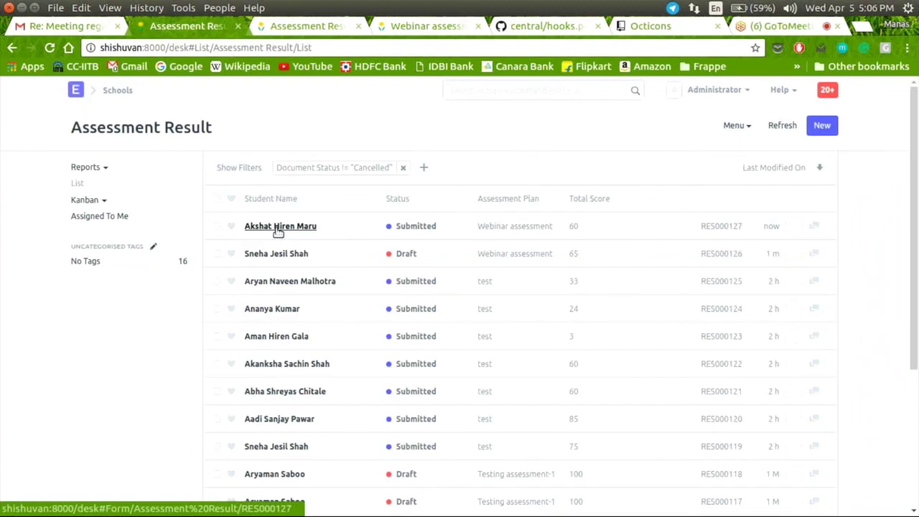
pyautogui.click(279, 229)
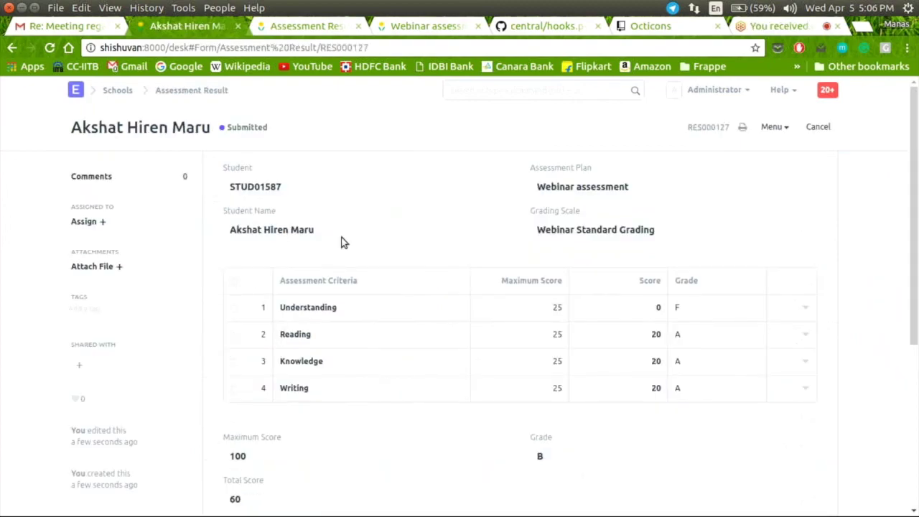